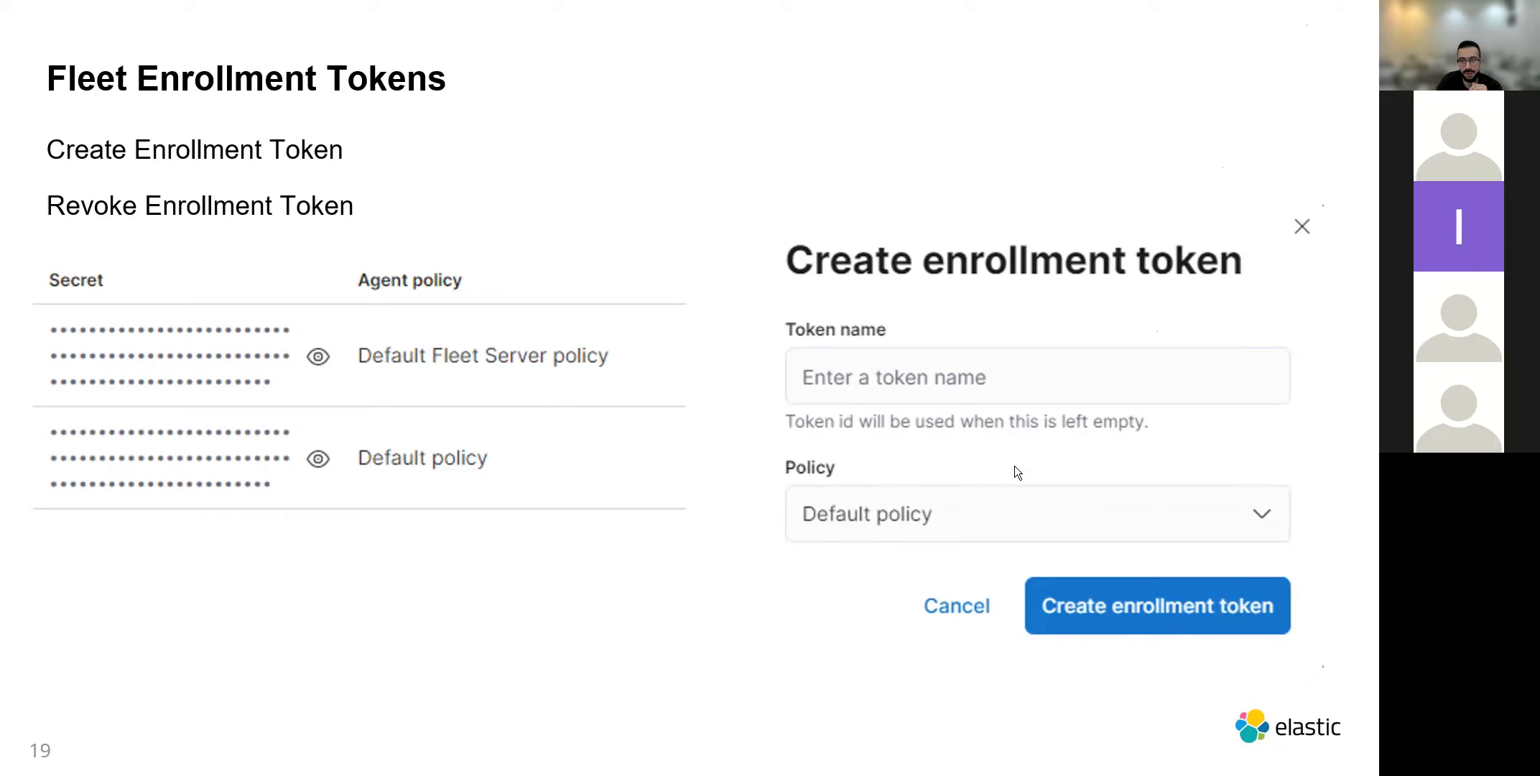
- Advance to the Q & A slide, end the slide show and switch to the Elastic home page in Chrome
left_click(896, 418)
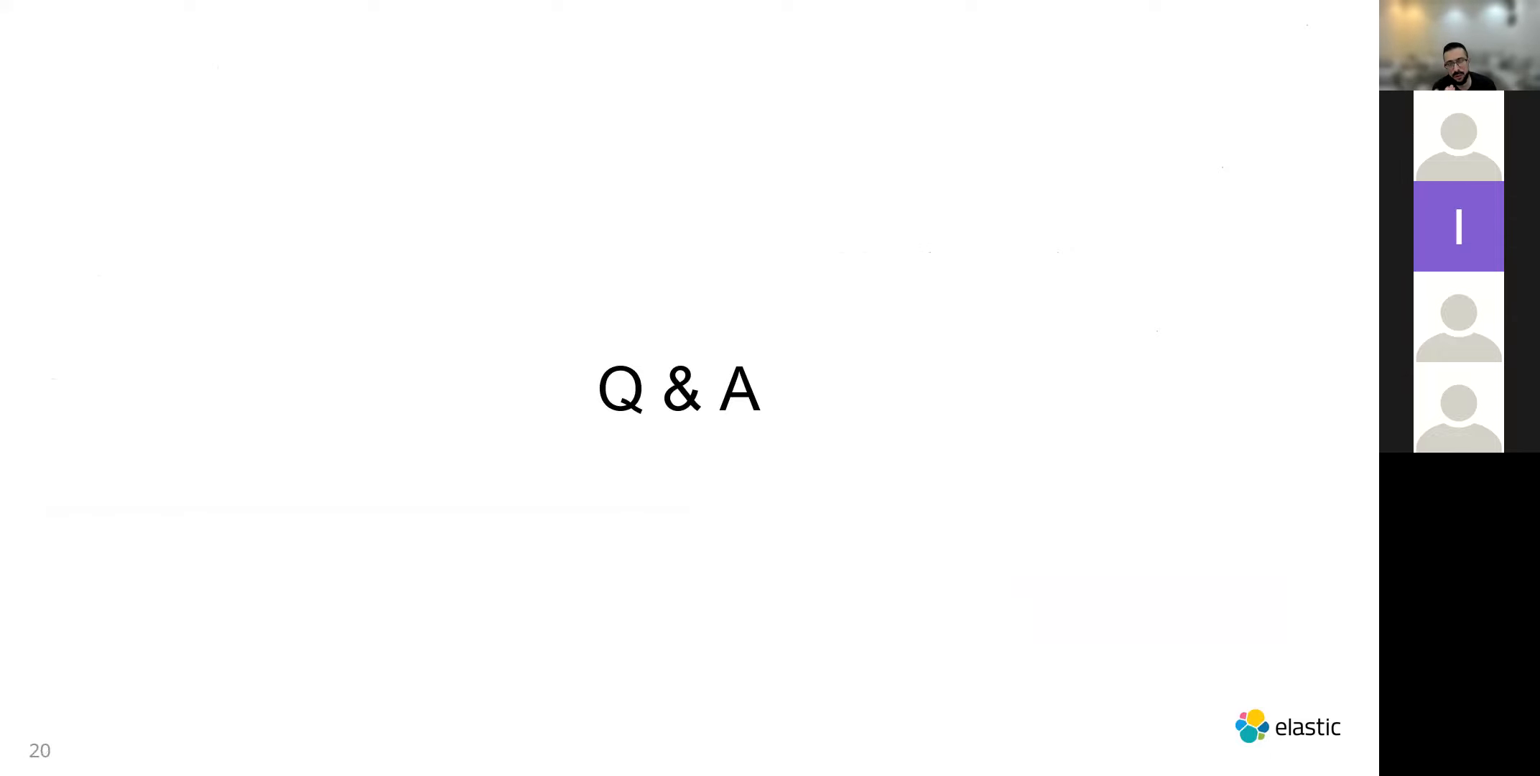
key("Escape")
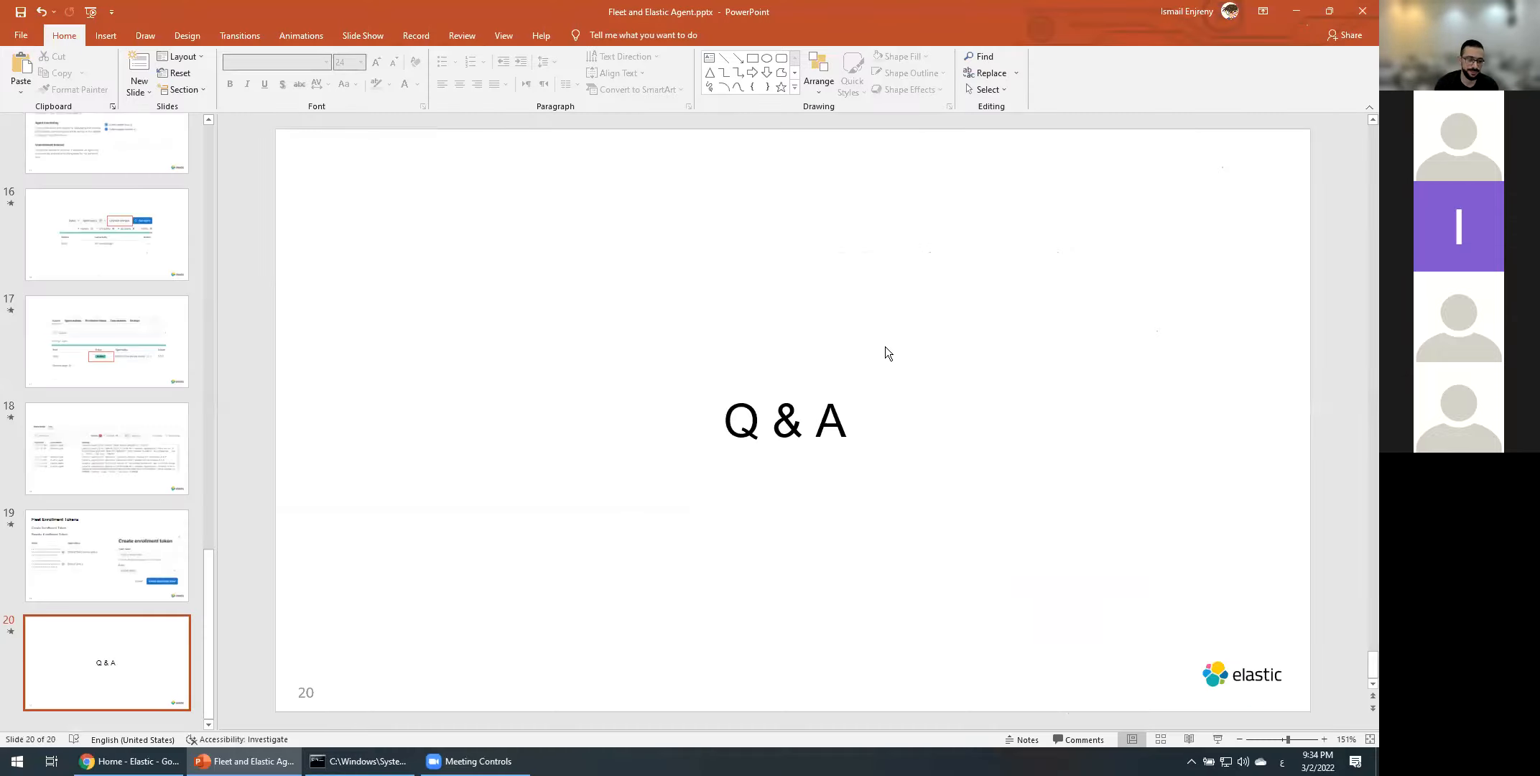
key("alt+Tab")
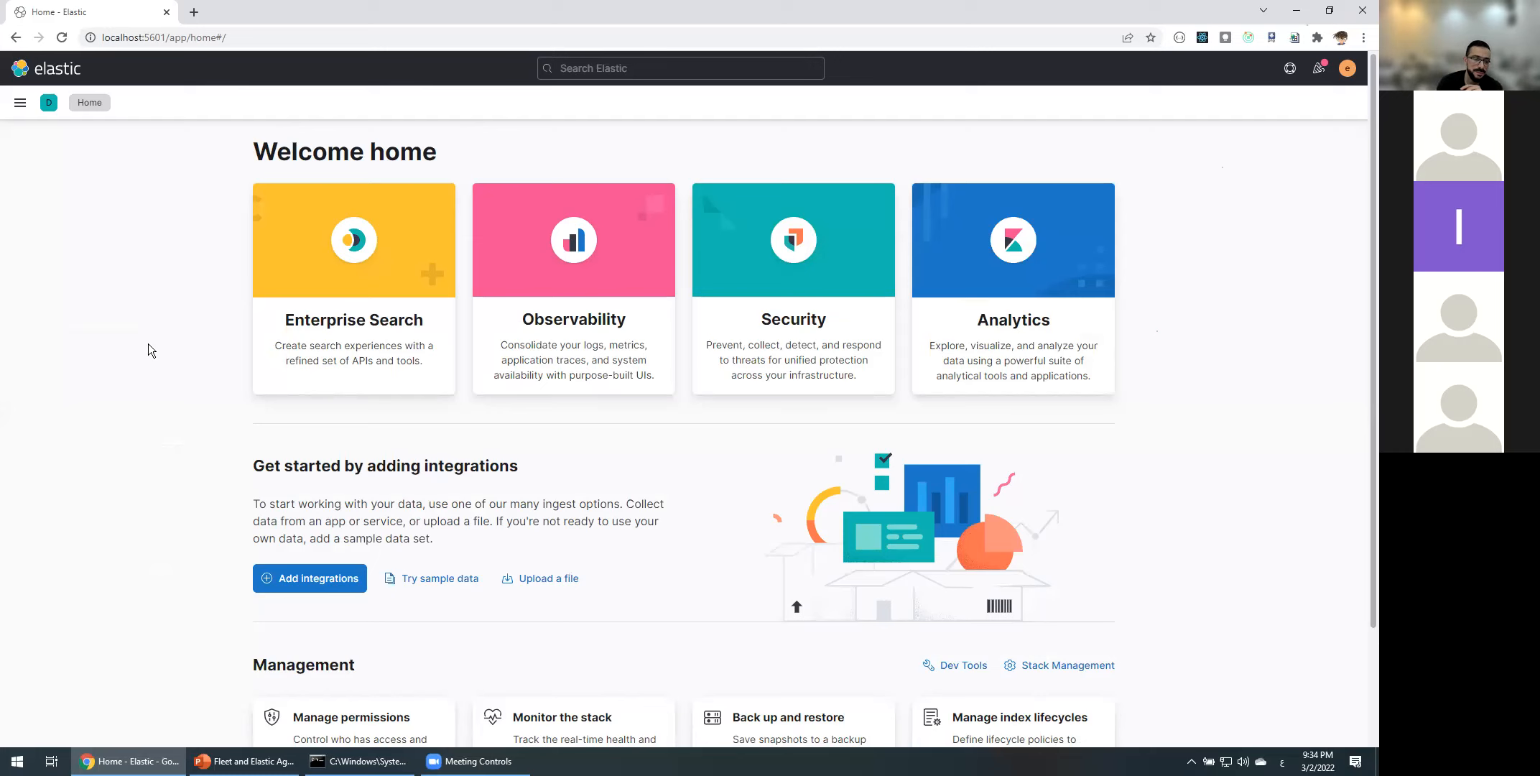
- Open the Integrations page from the Management section of the Elastic navigation
left_click(20, 102)
scroll(72, 282, "down", 2)
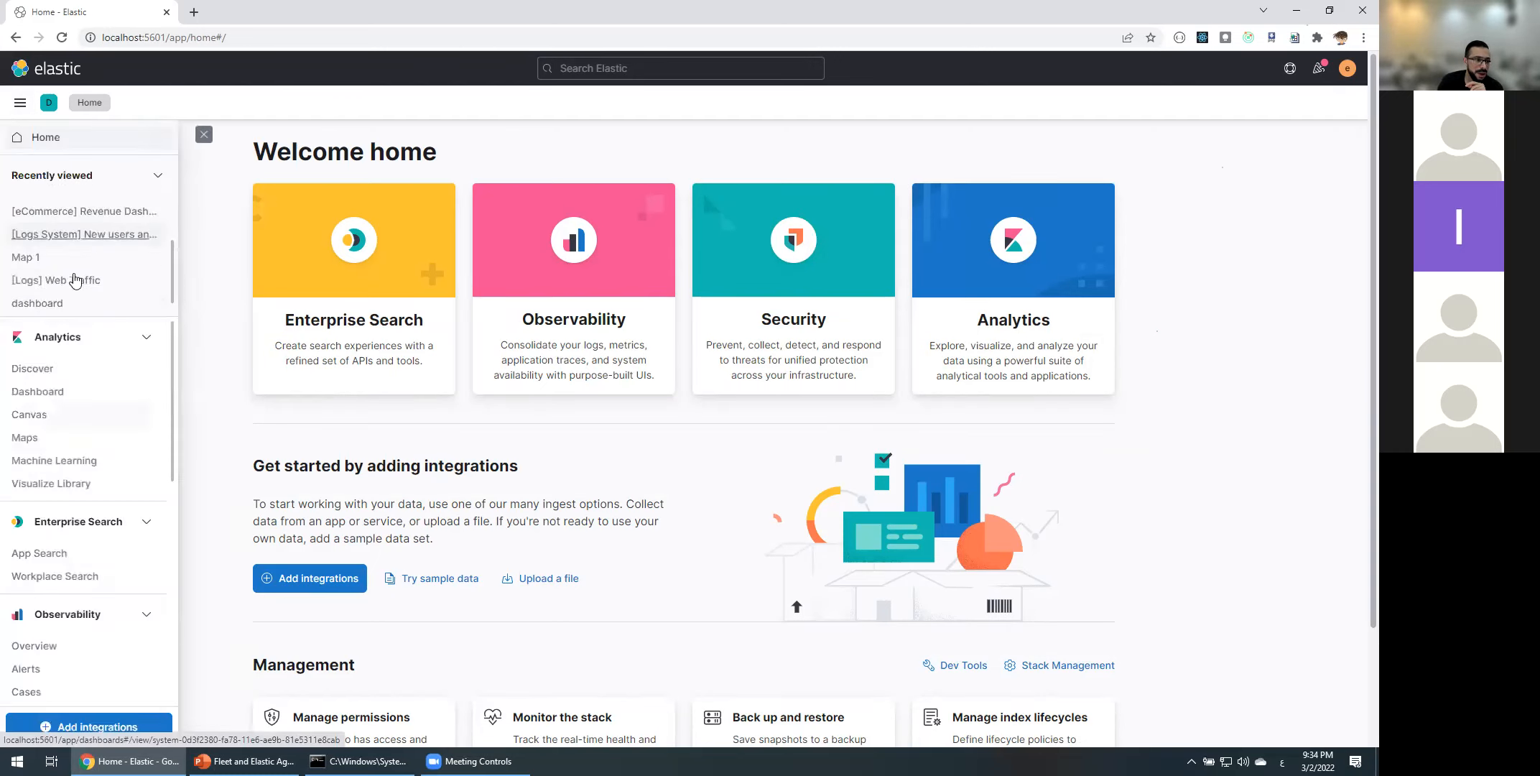
scroll(100, 445, "down", 5)
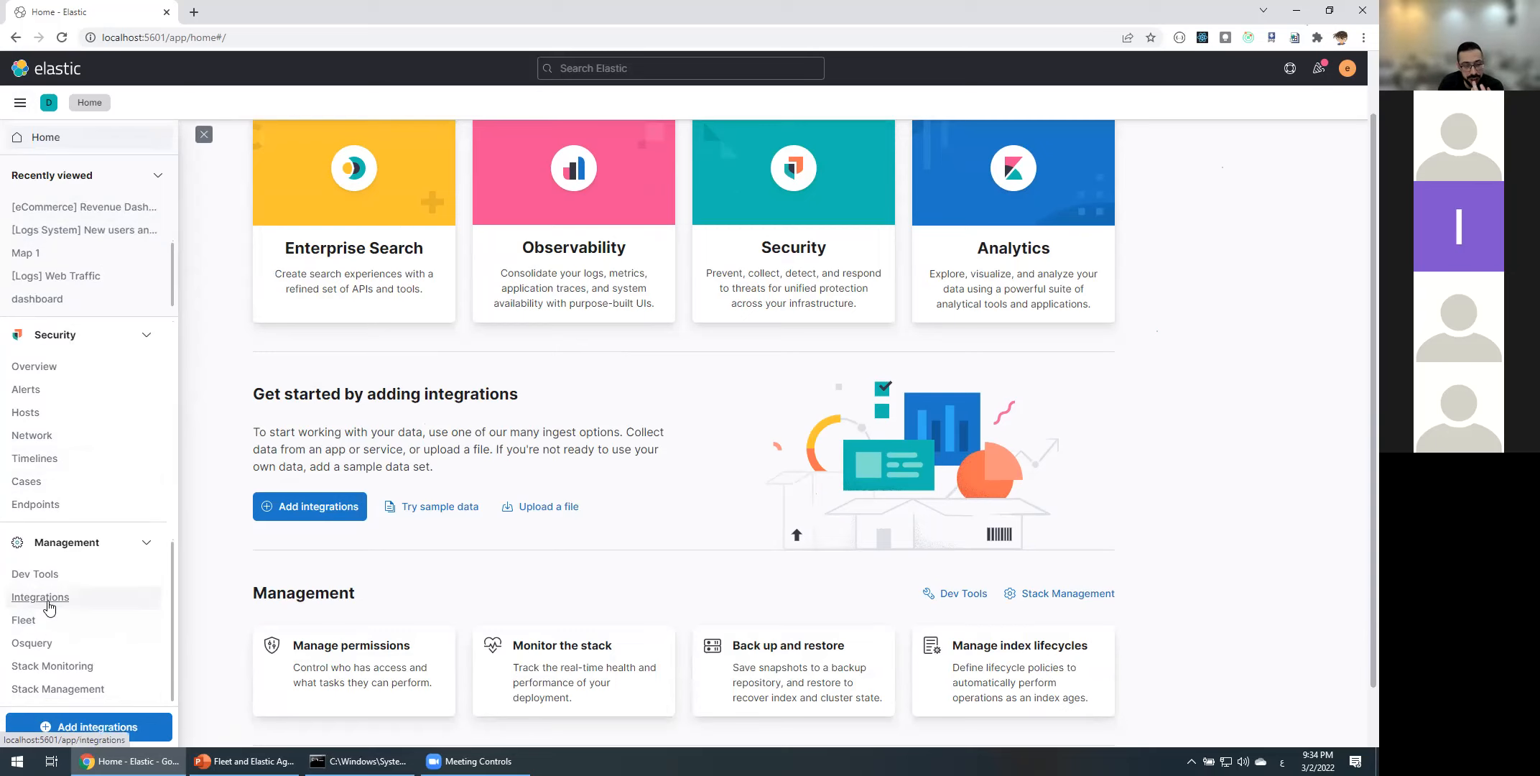
left_click(47, 603)
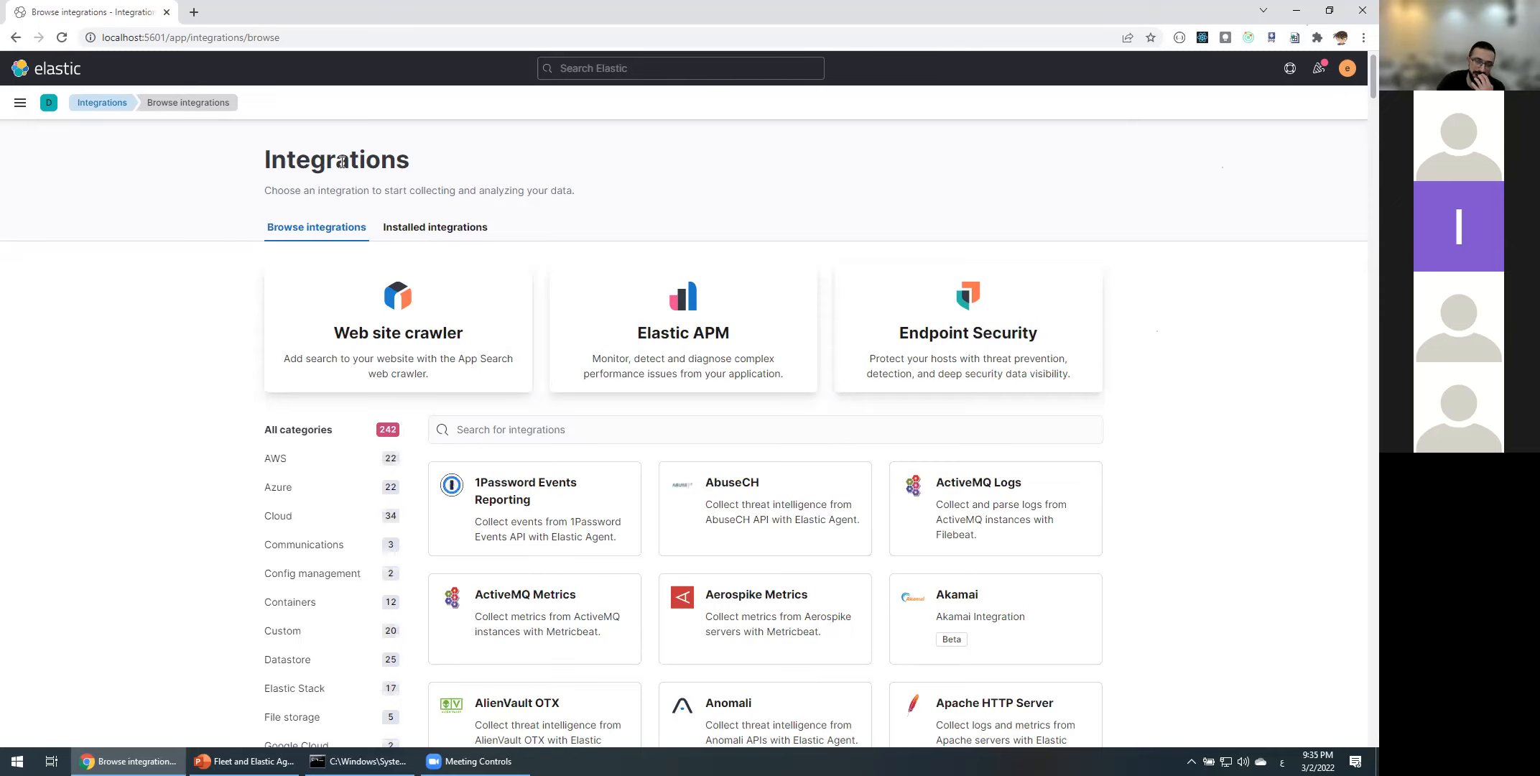
- Filter the integrations by the Datastore category and open the MySQL integration
scroll(378, 498, "down", 5)
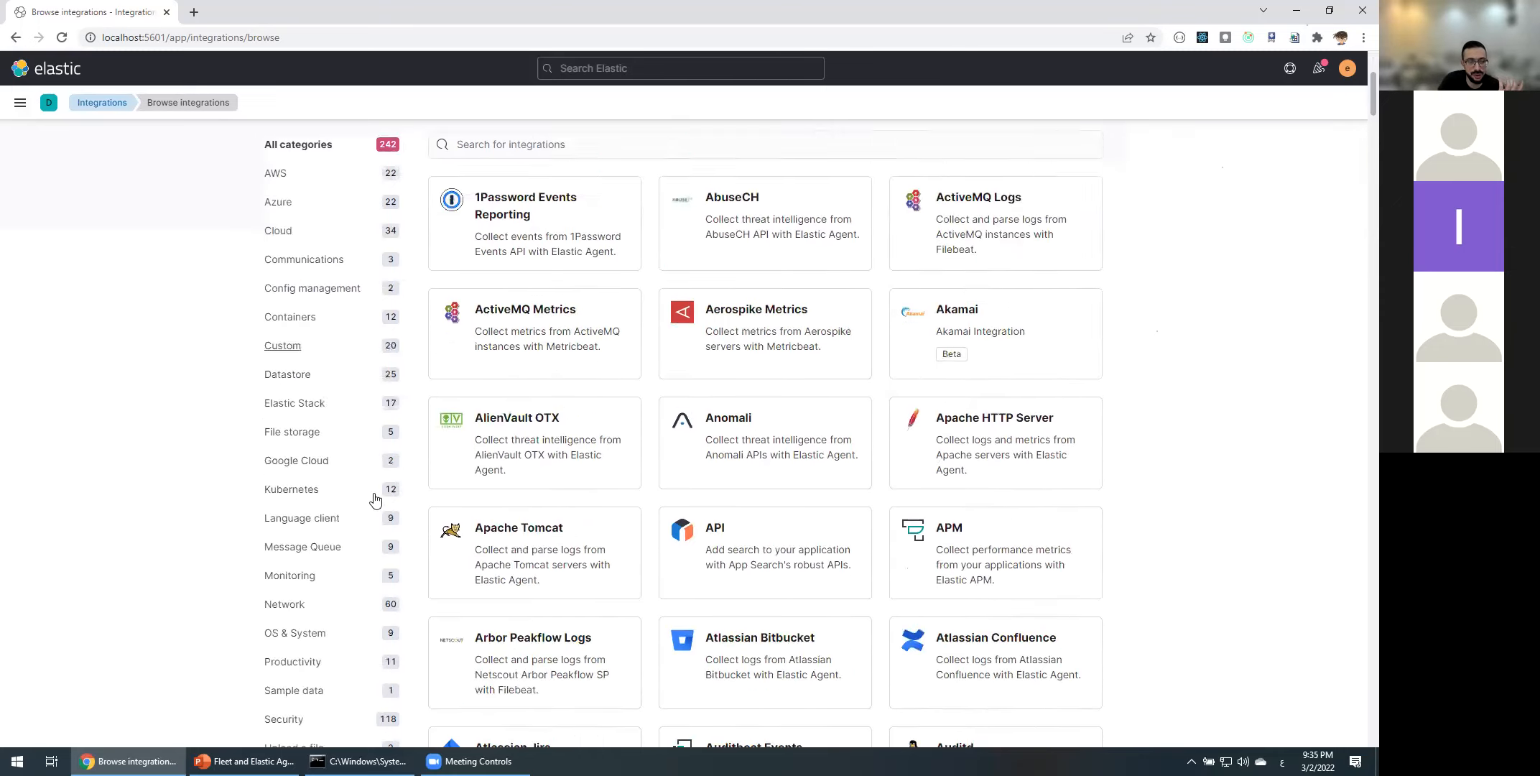
scroll(345, 438, "up", 1)
left_click(294, 449)
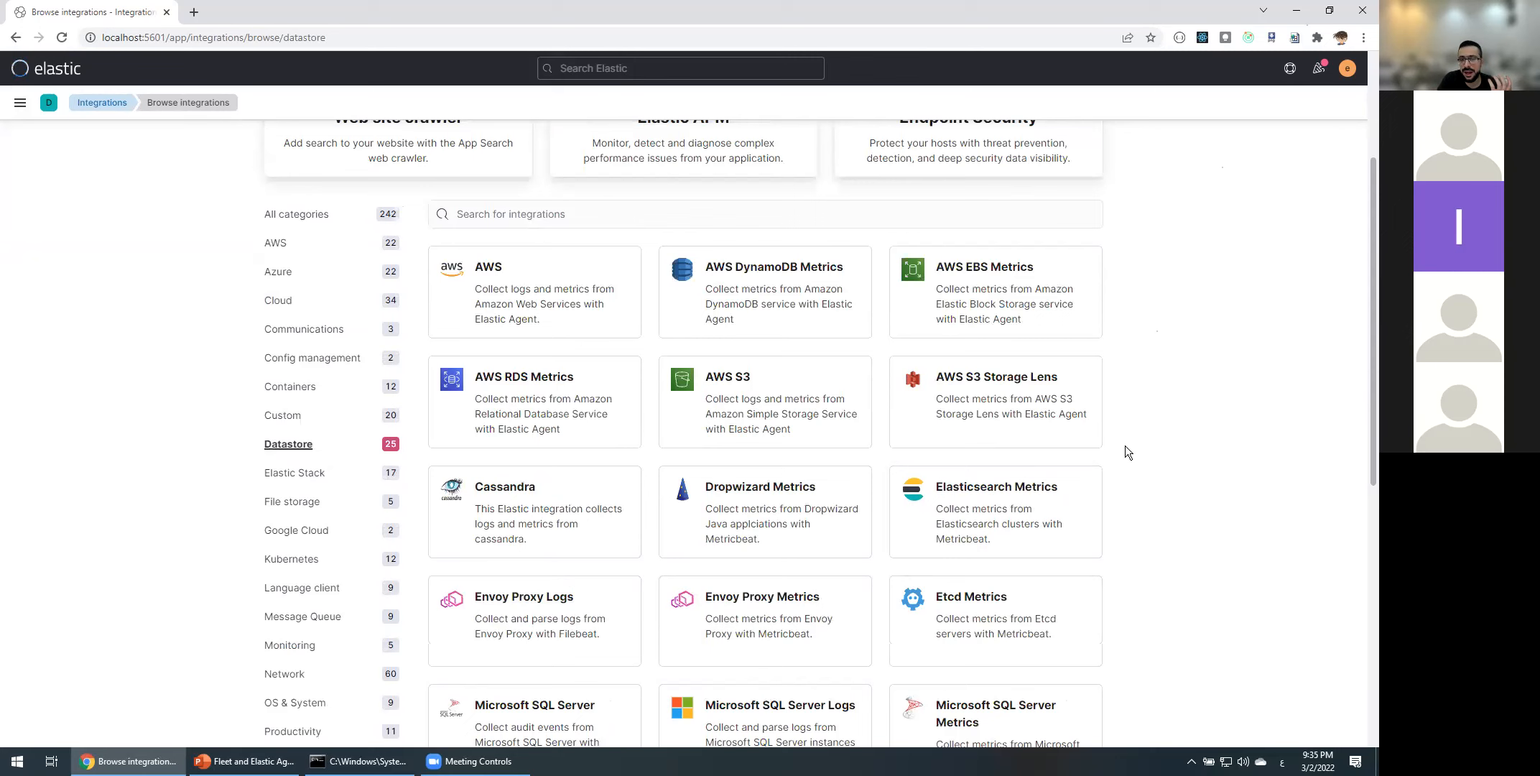
scroll(1126, 445, "down", 4)
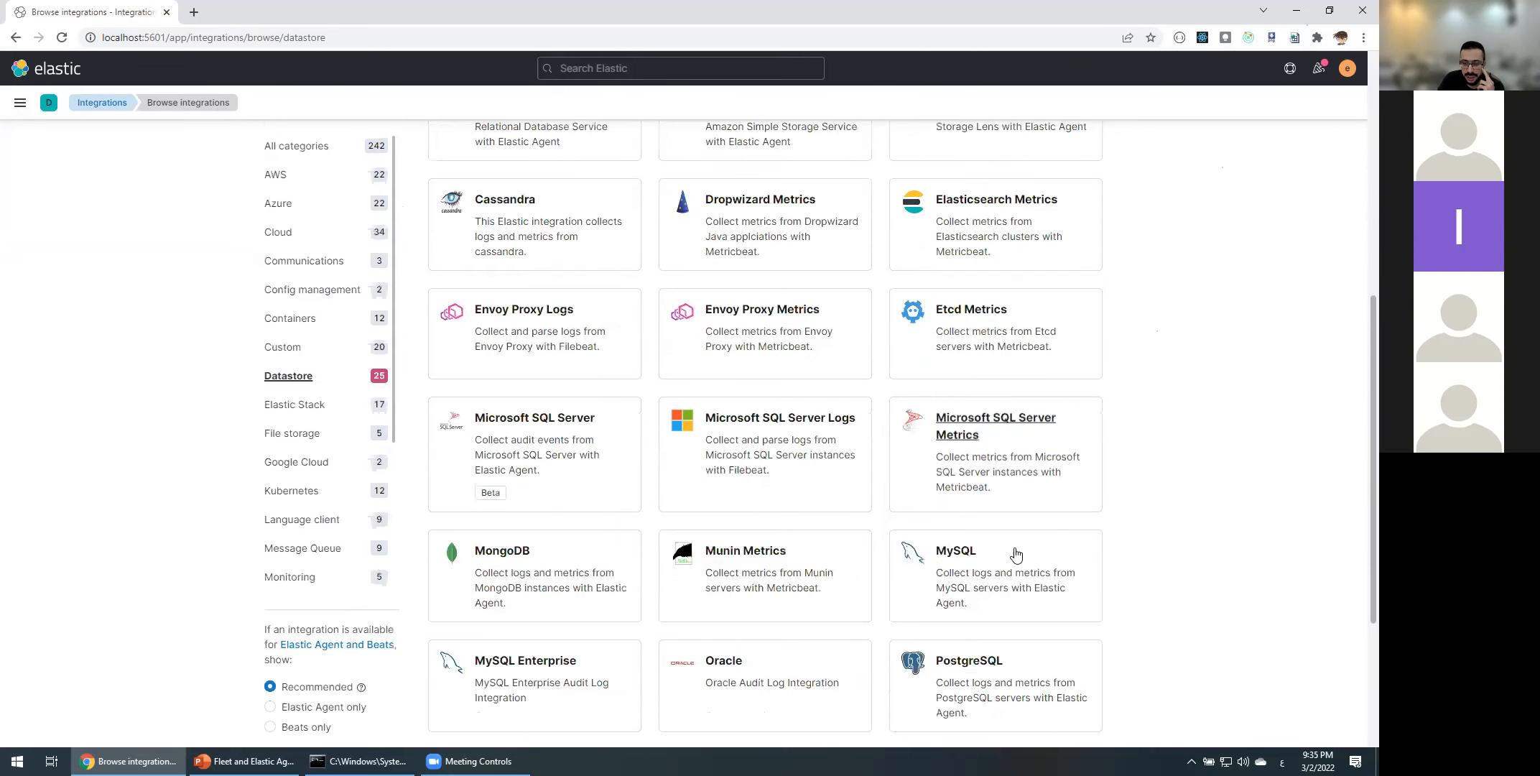
left_click(941, 558)
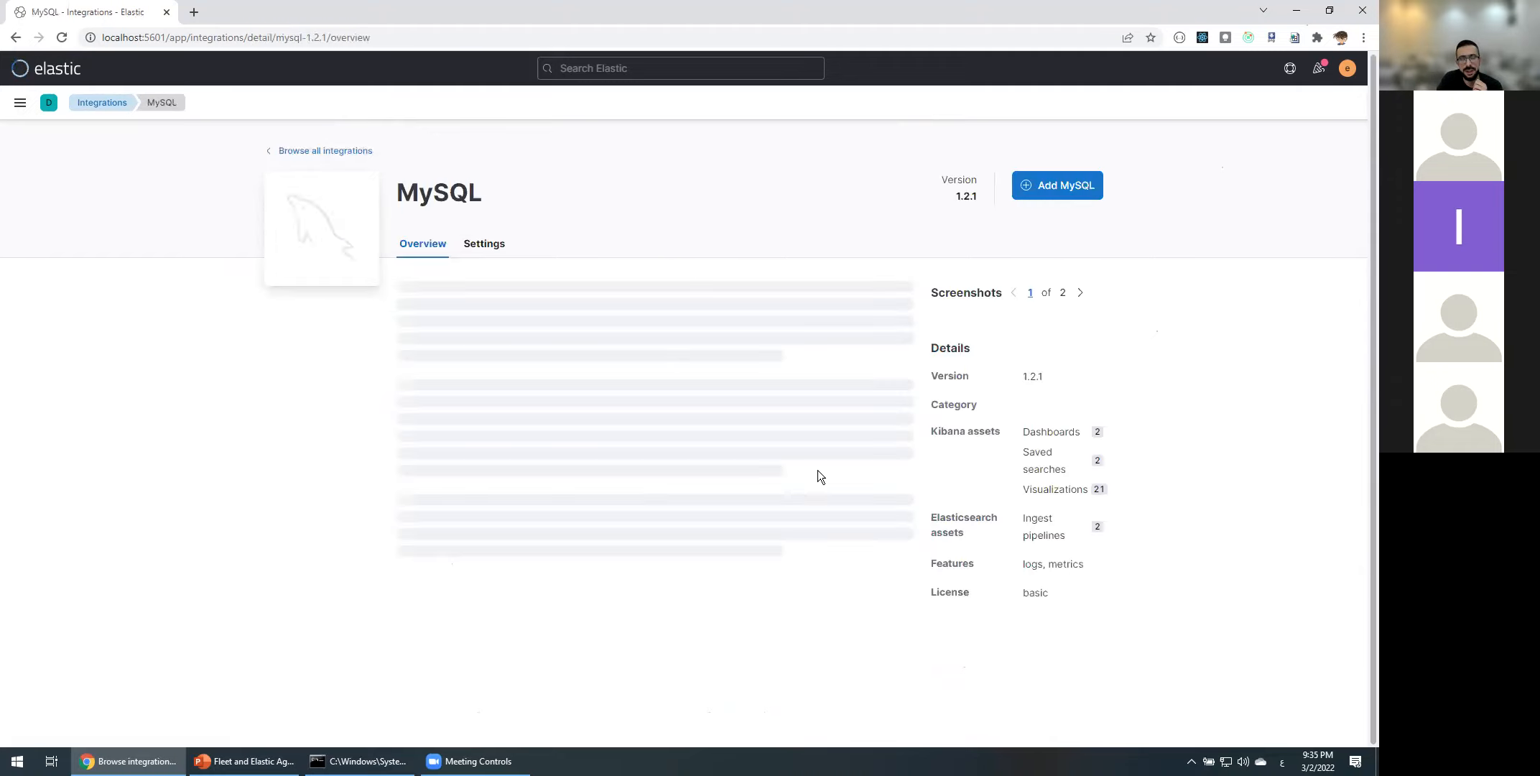
- Examine the MySQL integration's overview, including its compatibility notes, log dataset and exported fields
scroll(817, 469, "down", 1)
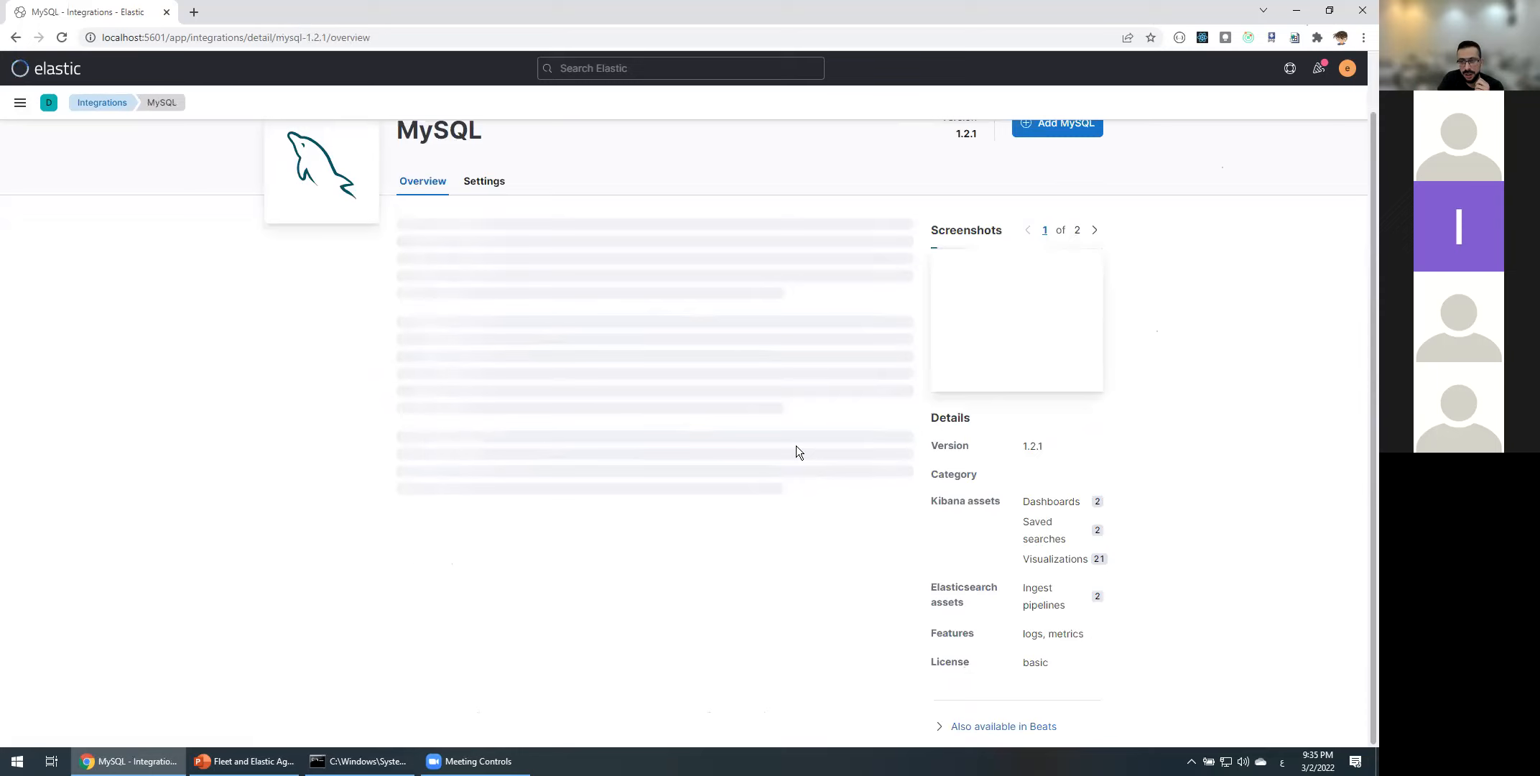
scroll(731, 451, "up", 1)
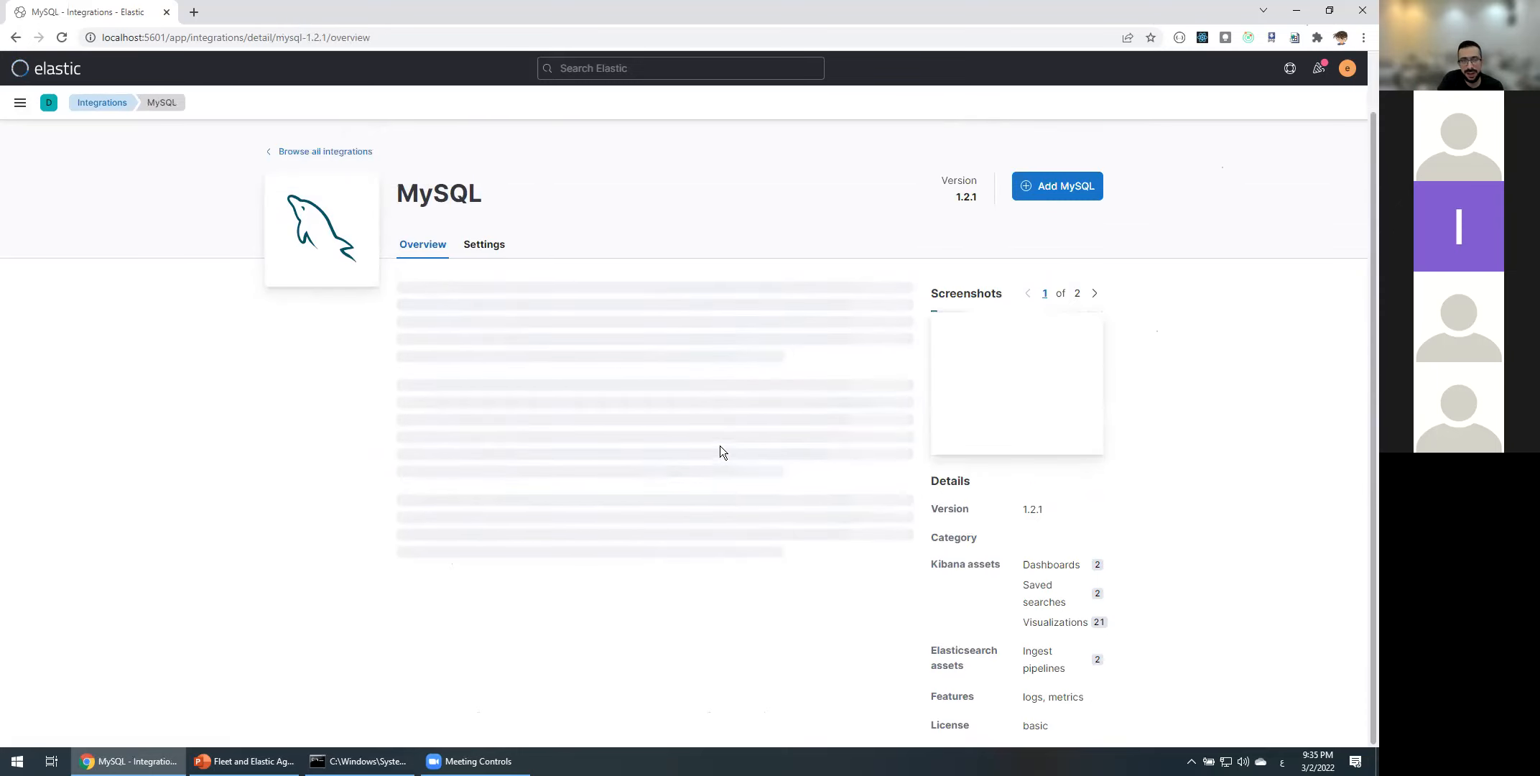
scroll(482, 336, "down", 6)
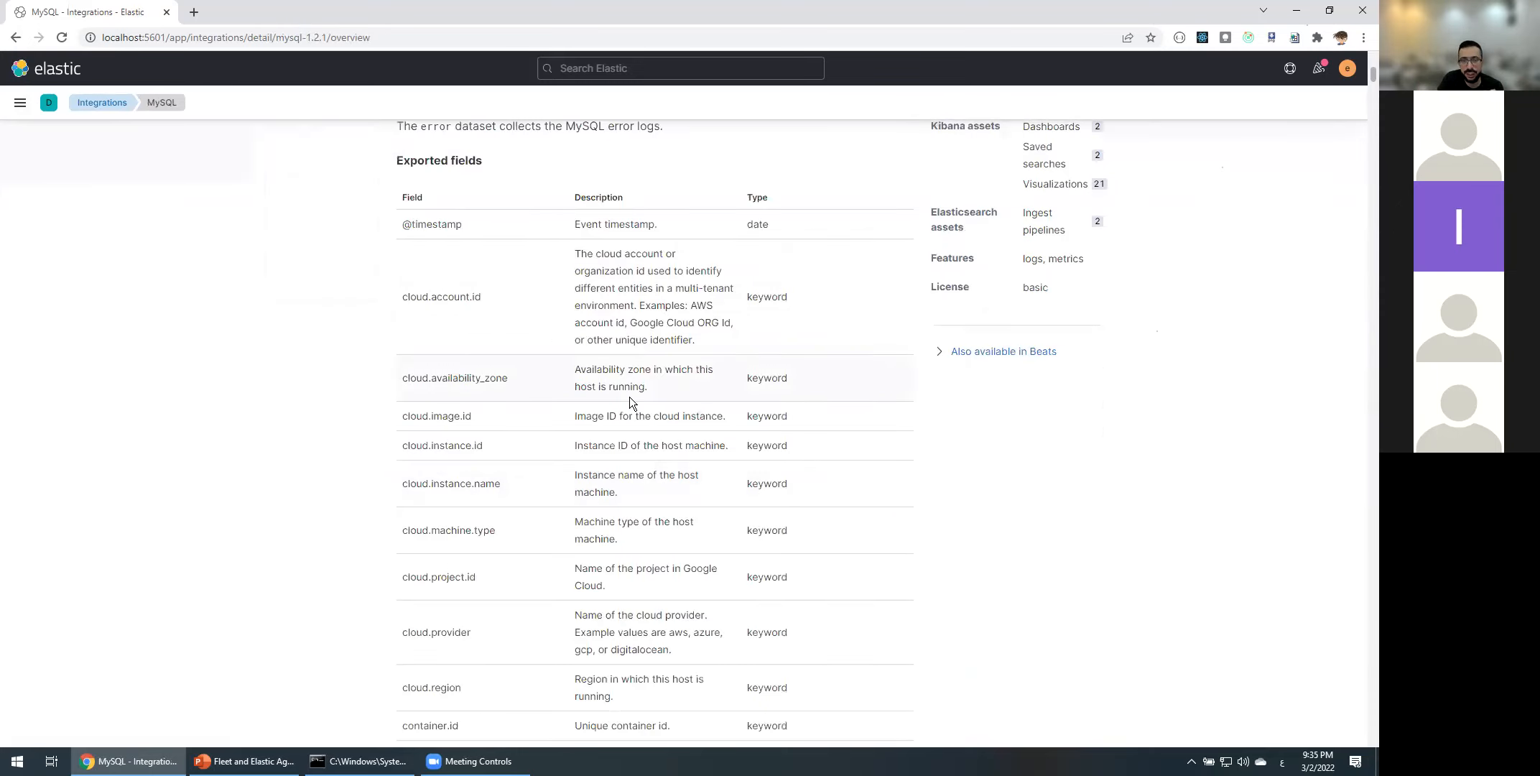
scroll(629, 398, "down", 8)
scroll(630, 397, "down", 6)
scroll(629, 398, "up", 15)
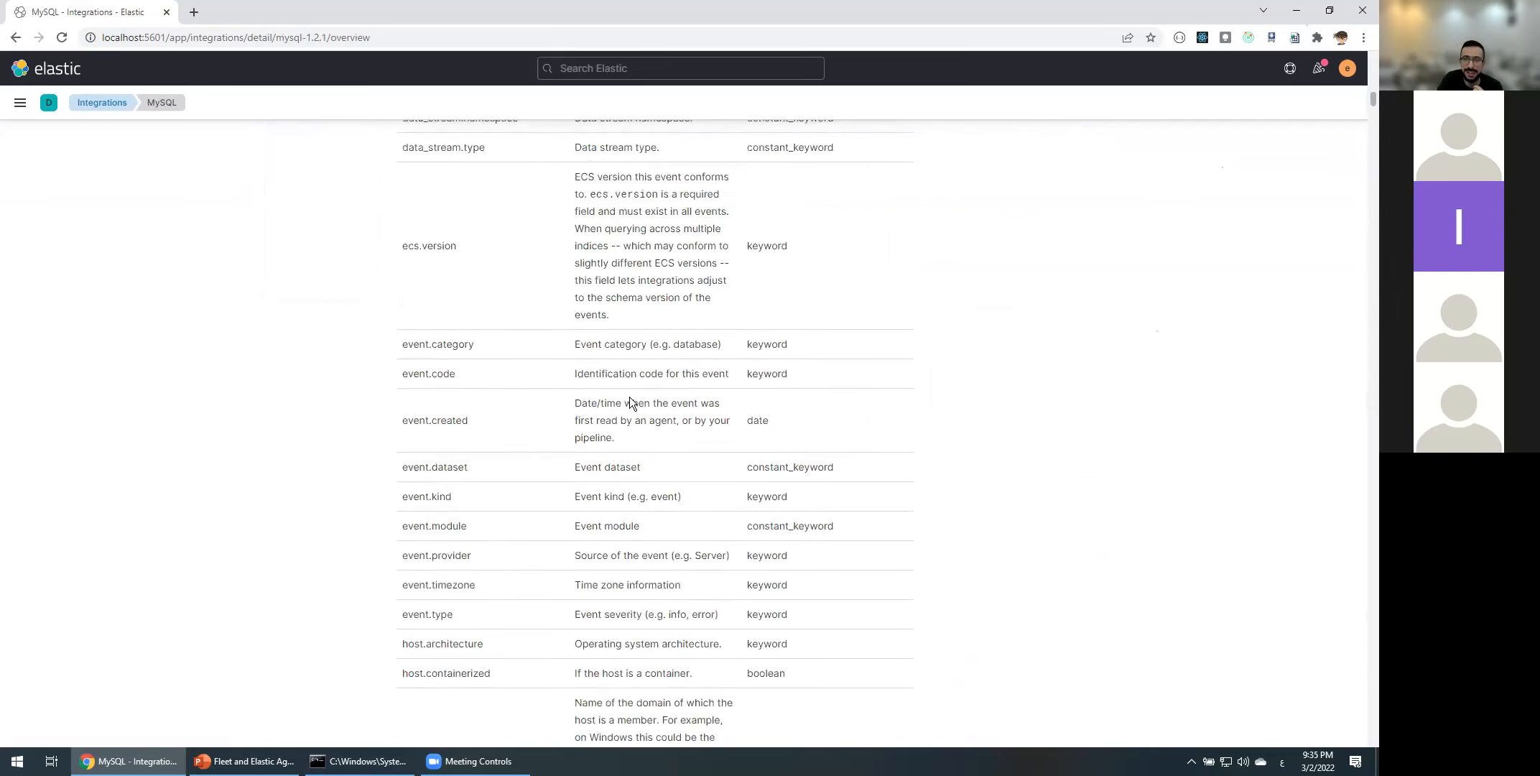
scroll(631, 399, "down", 15)
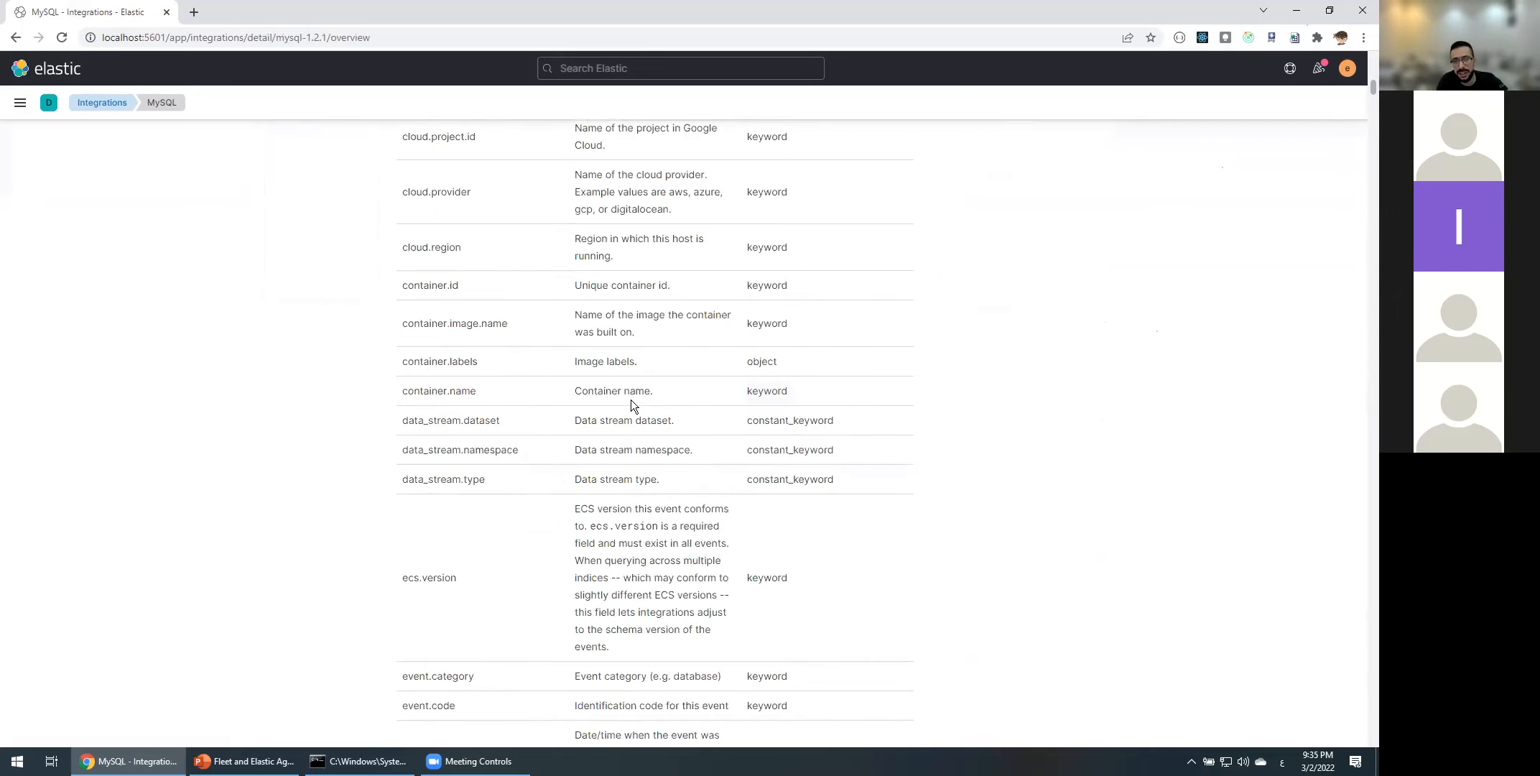
scroll(631, 399, "up", 20)
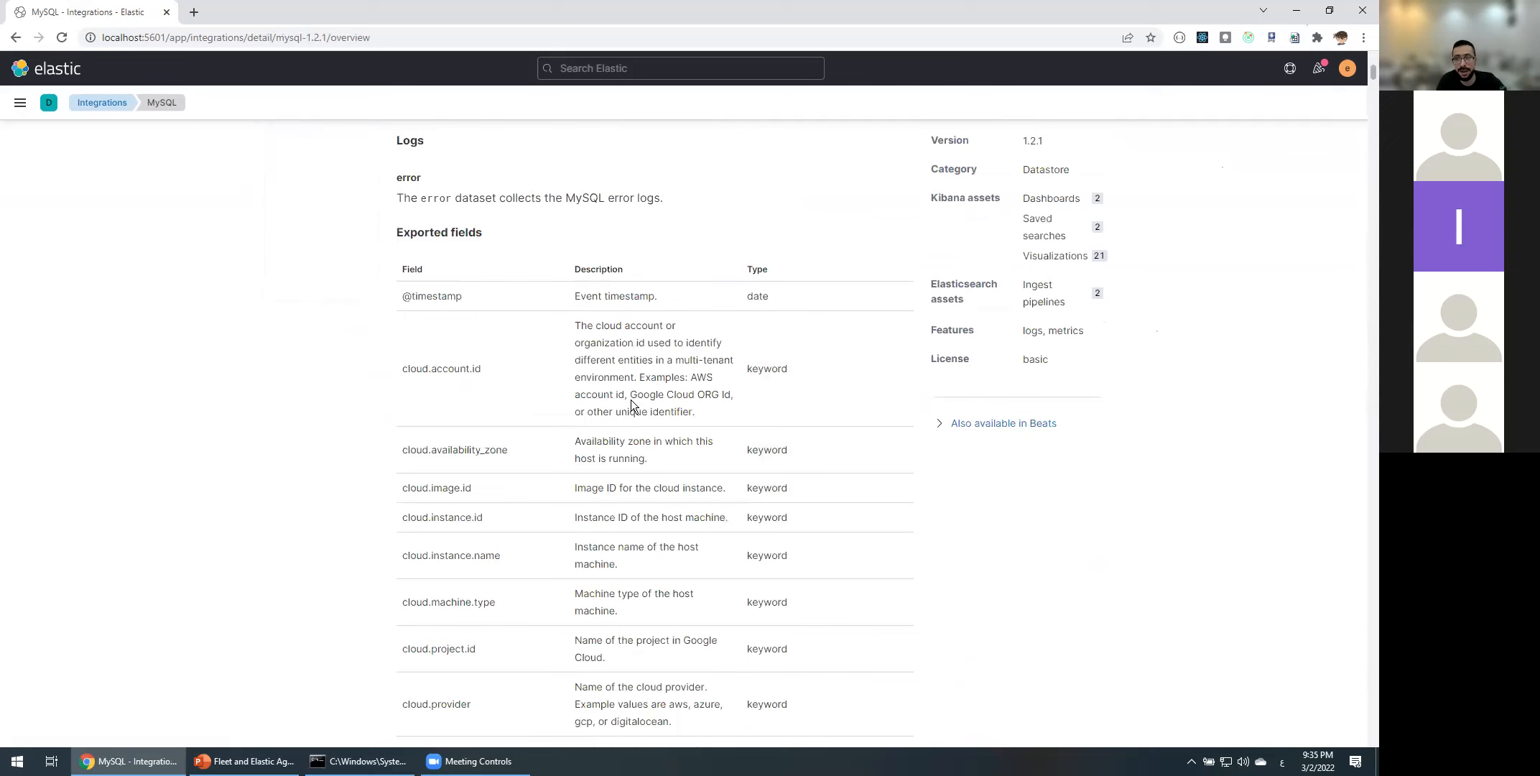
scroll(878, 257, "up", 2)
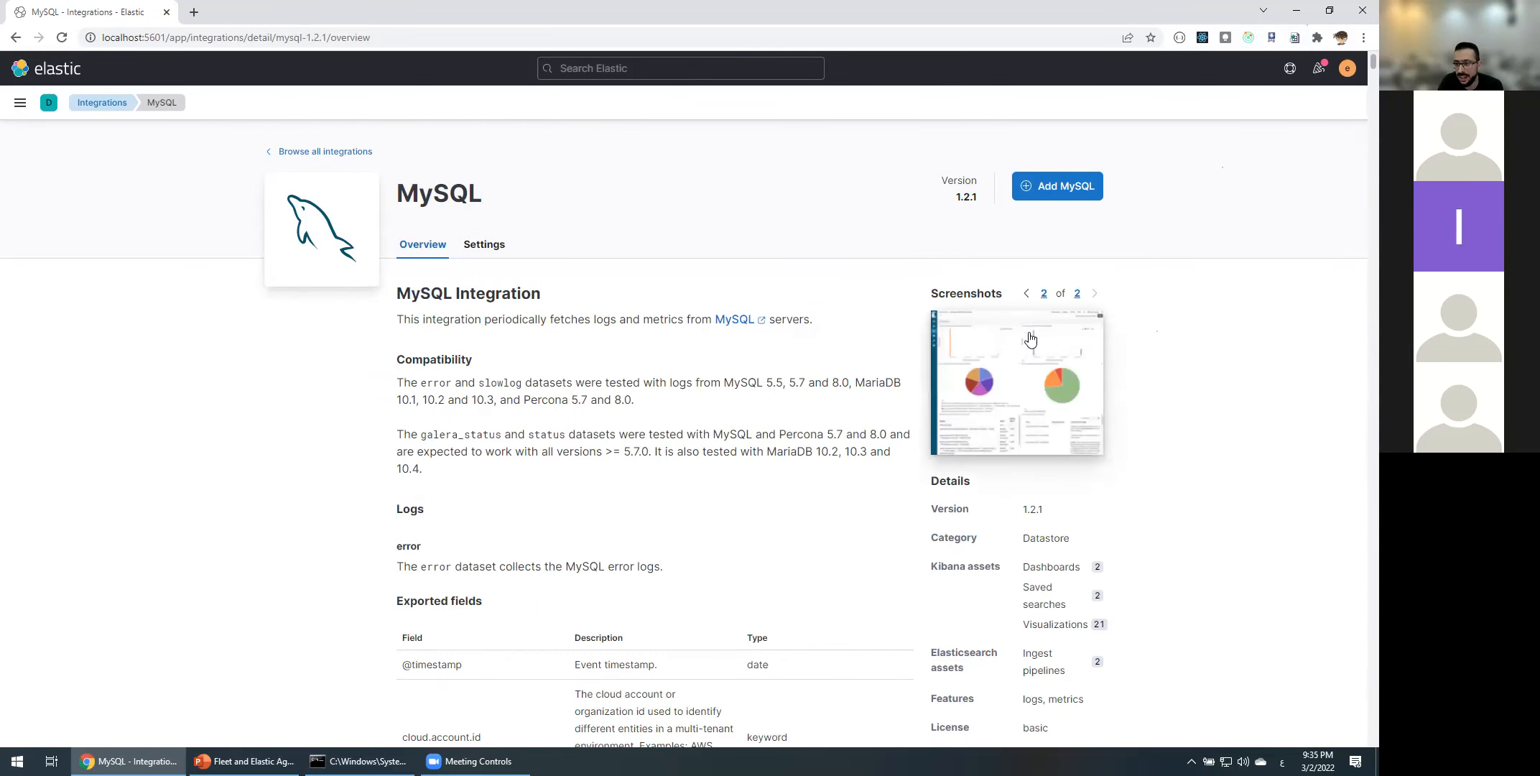
- View the MySQL integration's second screenshot and review its details on Kibana and Elasticsearch assets
left_click(1095, 293)
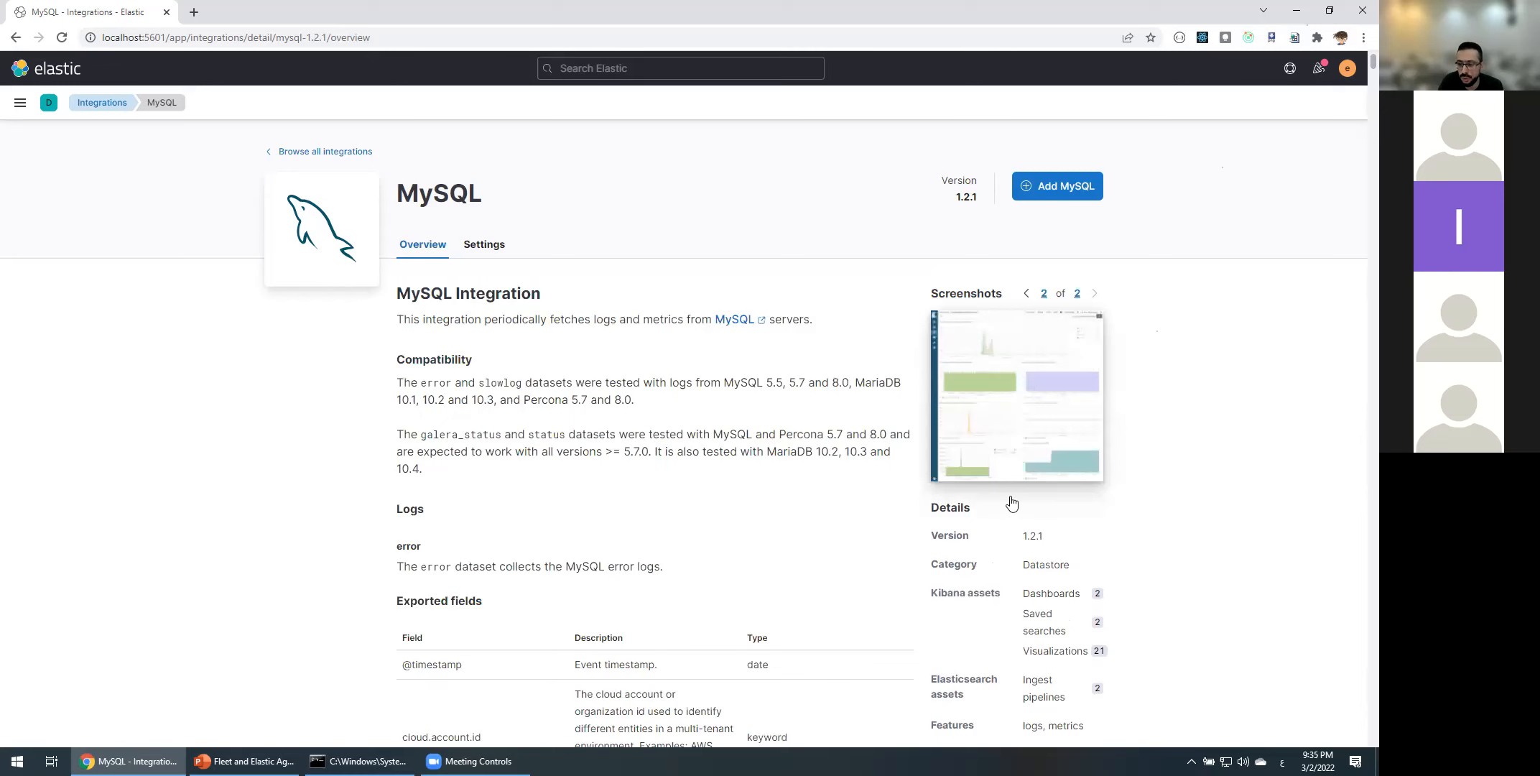
scroll(984, 467, "down", 2)
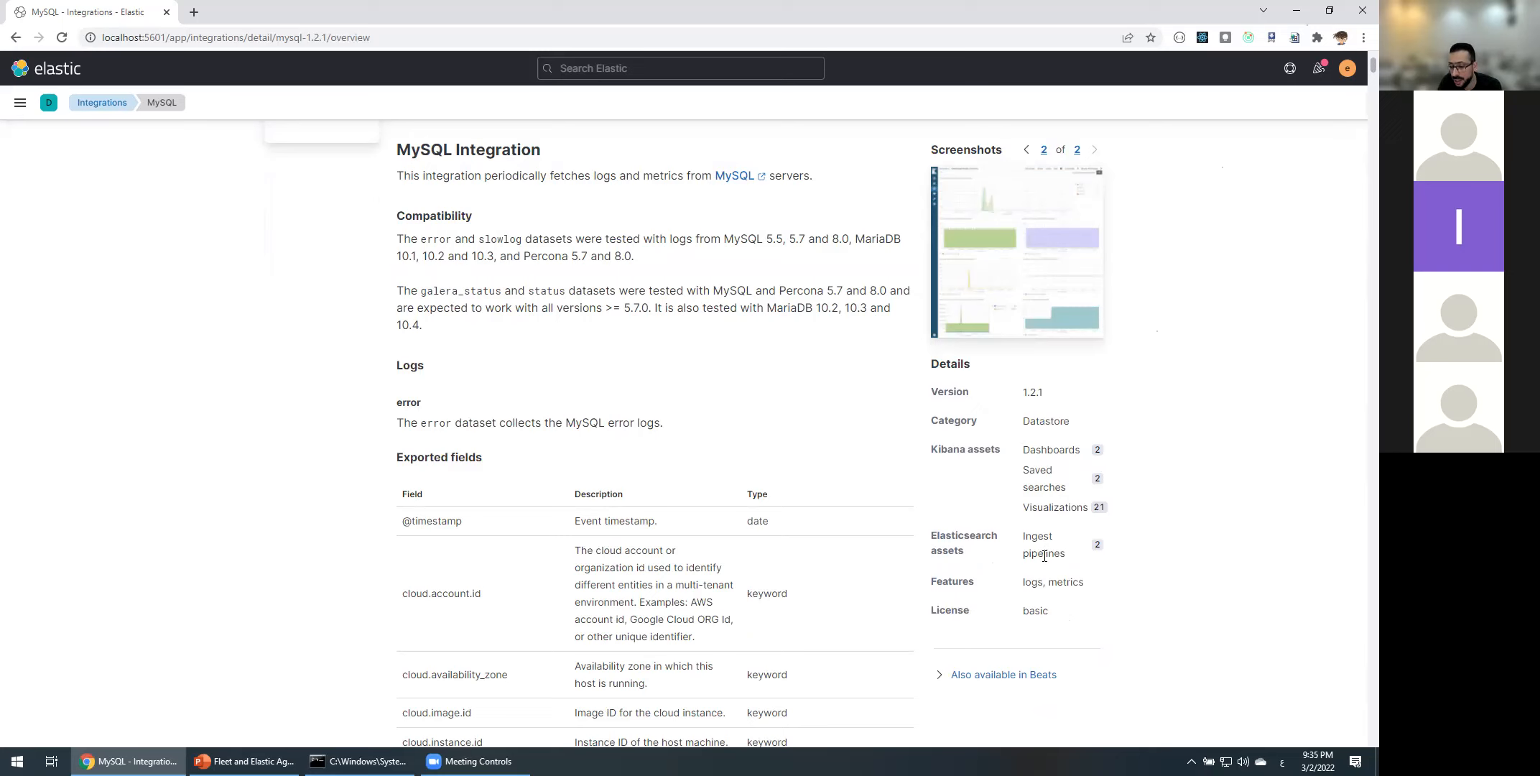
scroll(1044, 555, "down", 2)
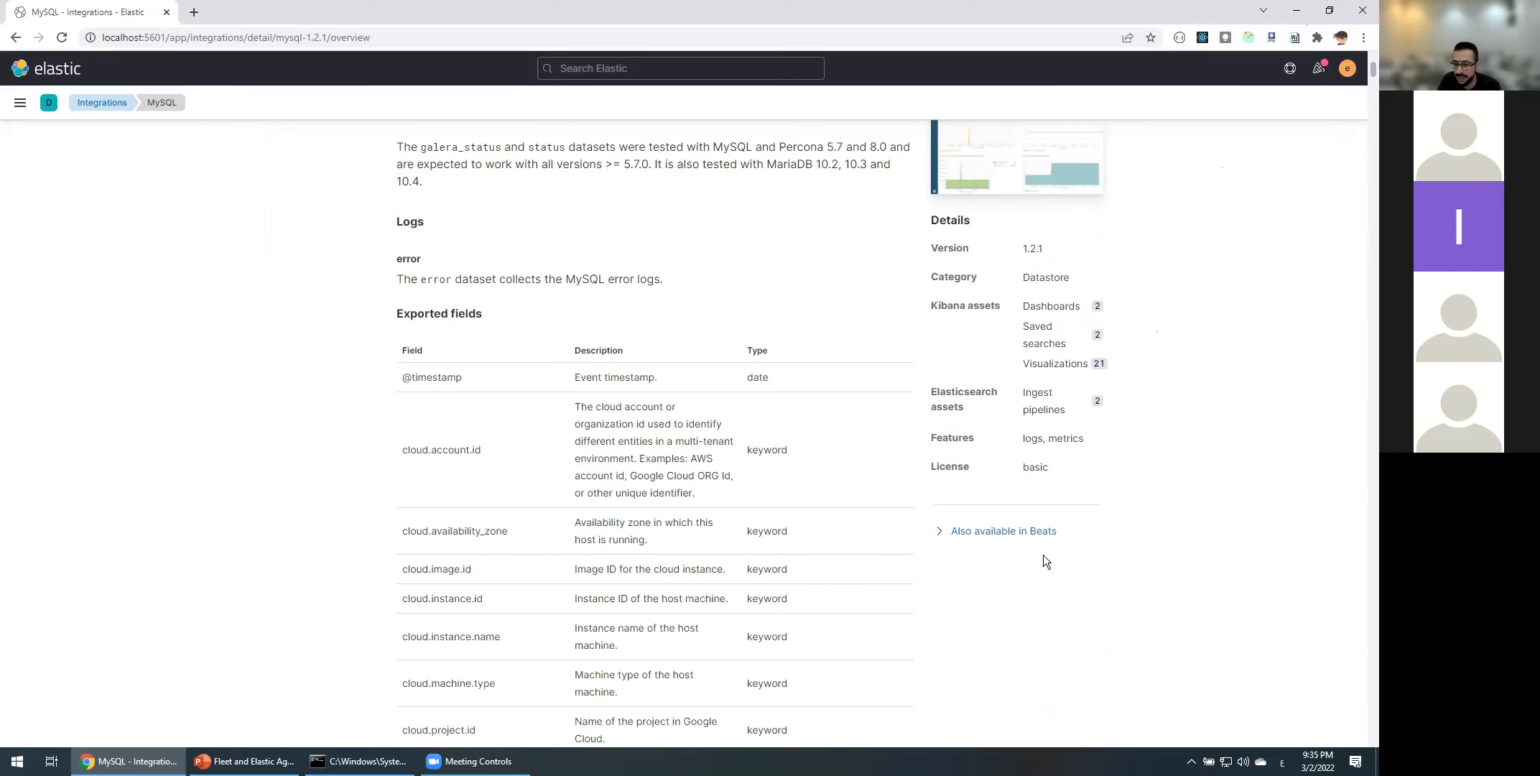
scroll(1042, 555, "up", 4)
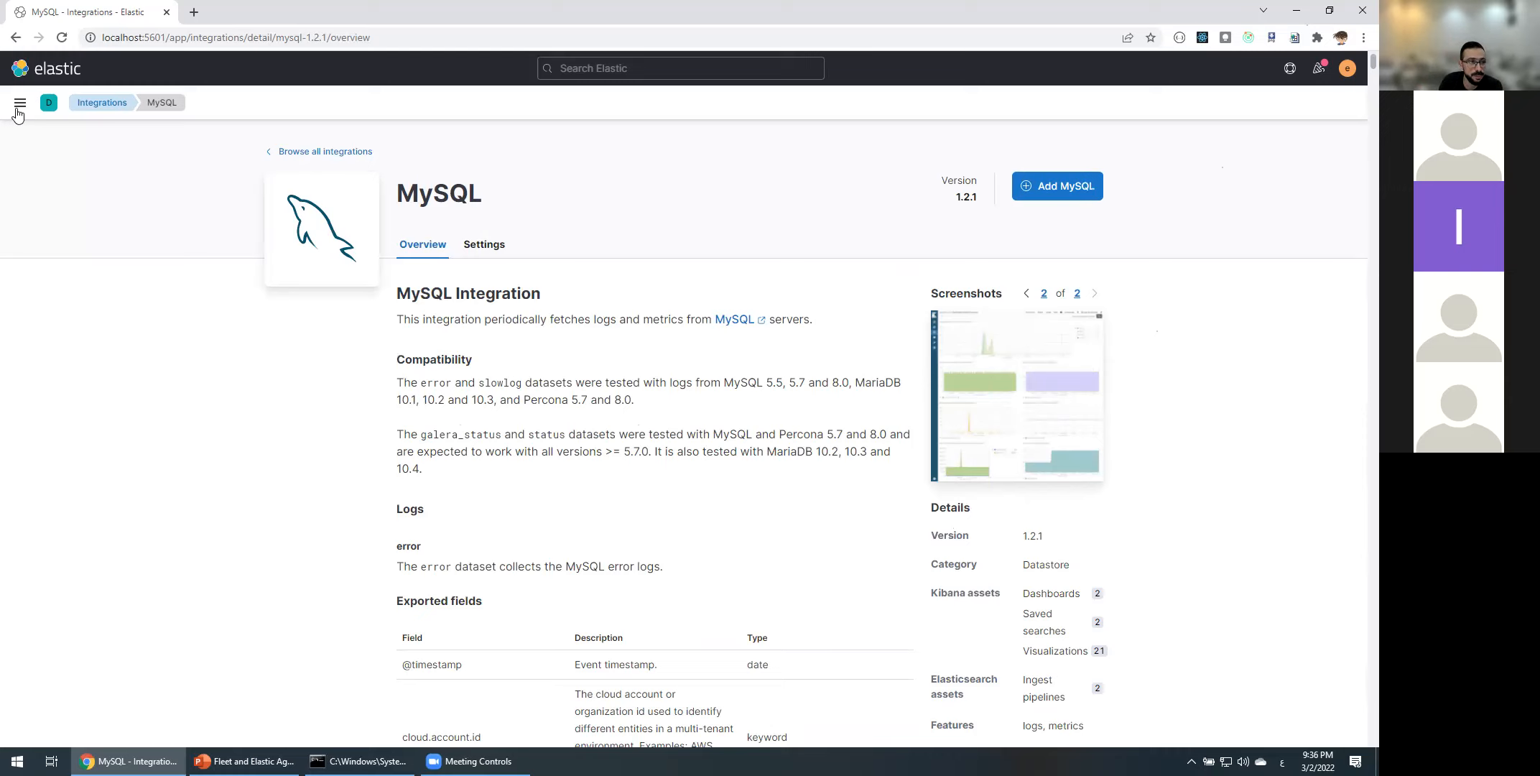
- Return to all integrations, search for "IIS" and review the IIS Logs integration's Filebeat setup instructions
left_click(350, 153)
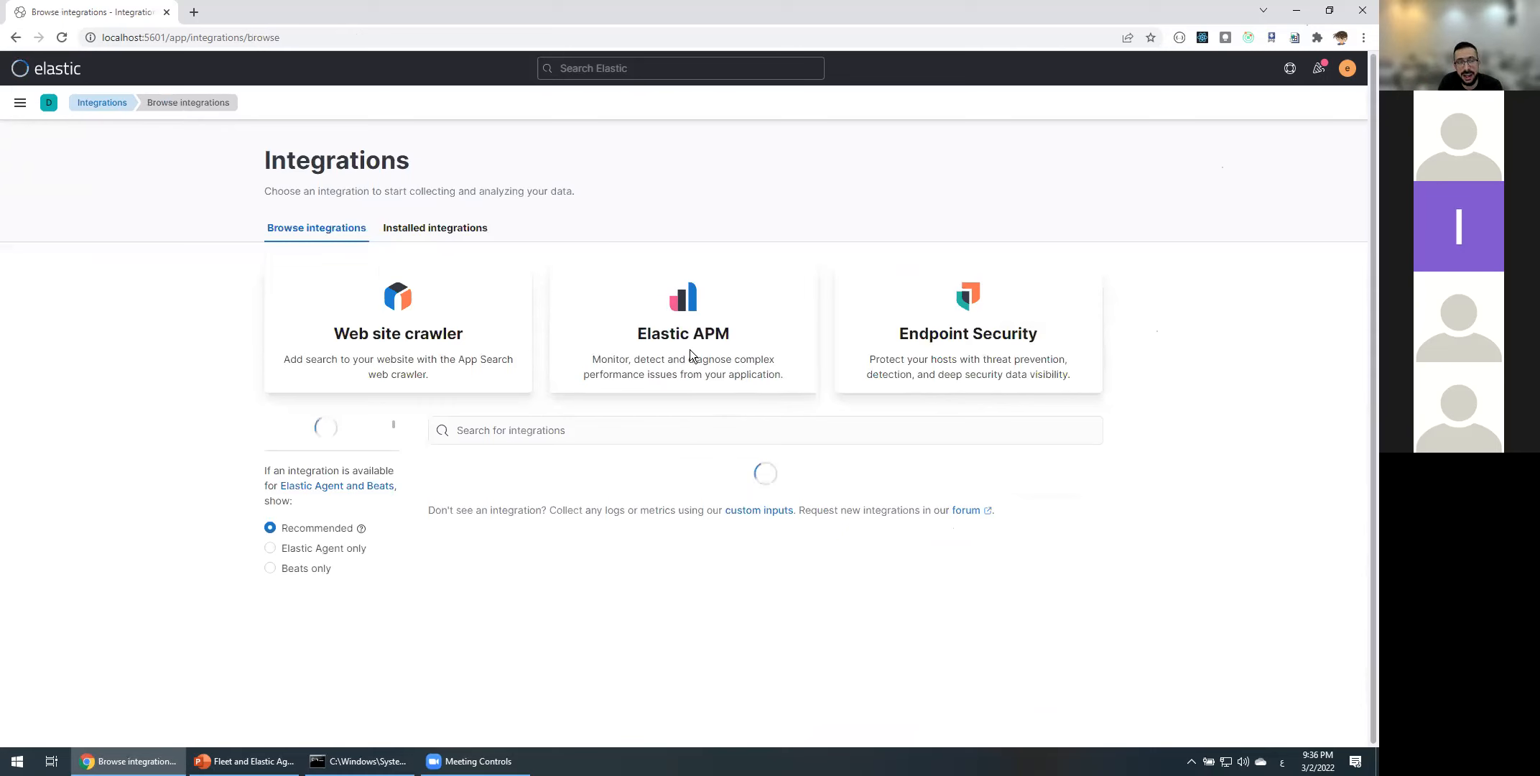
left_click(583, 432)
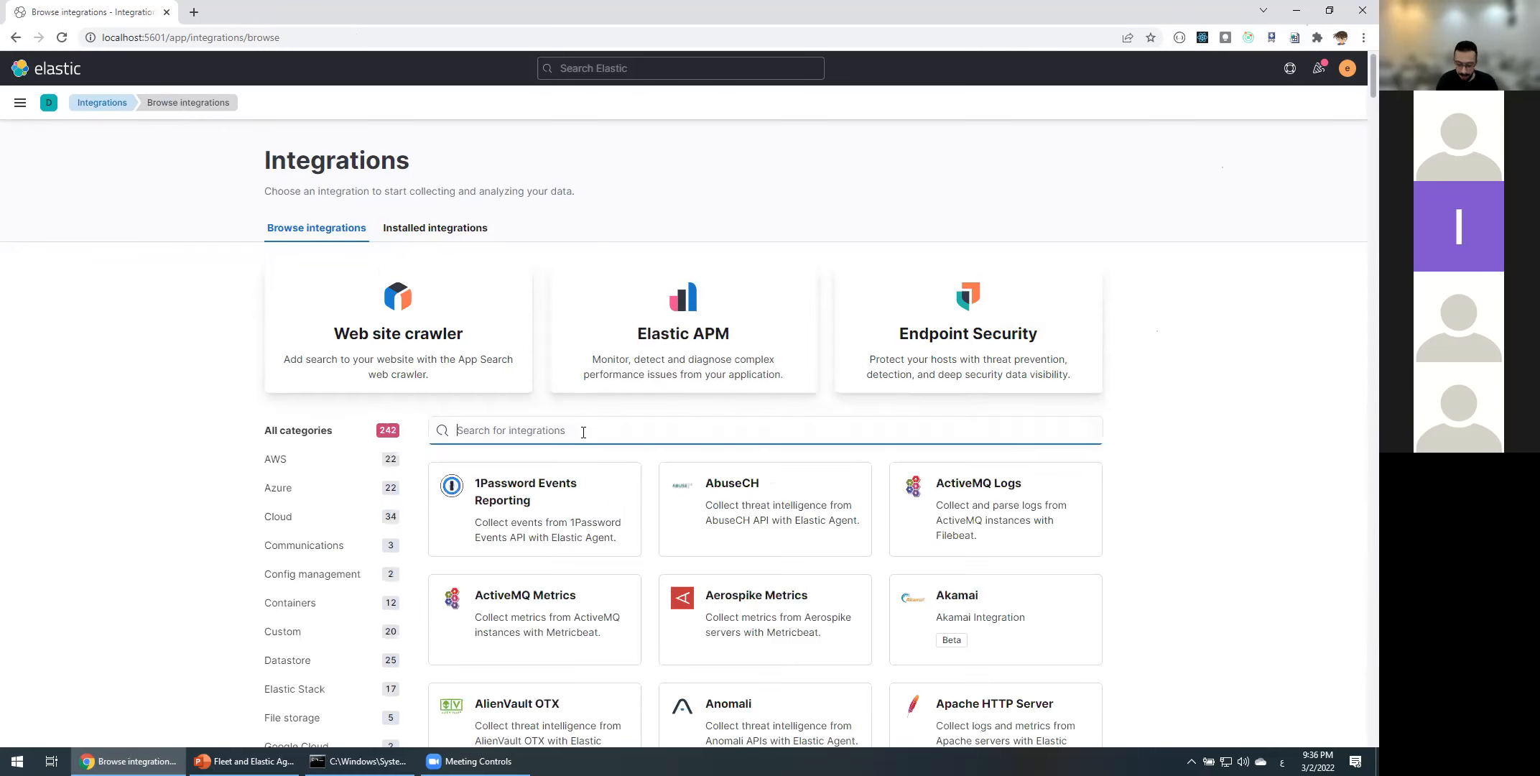
type("l")
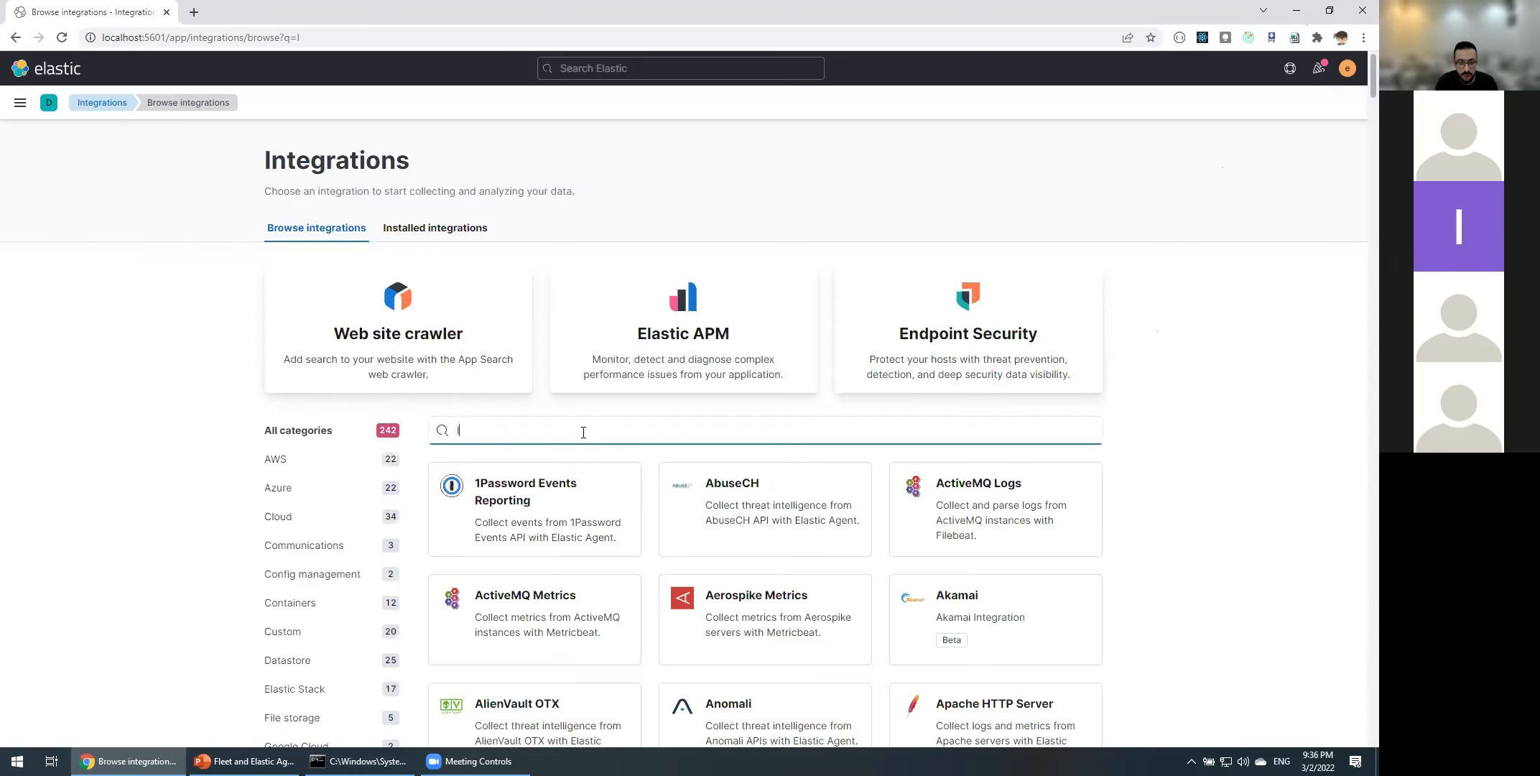
type("IS")
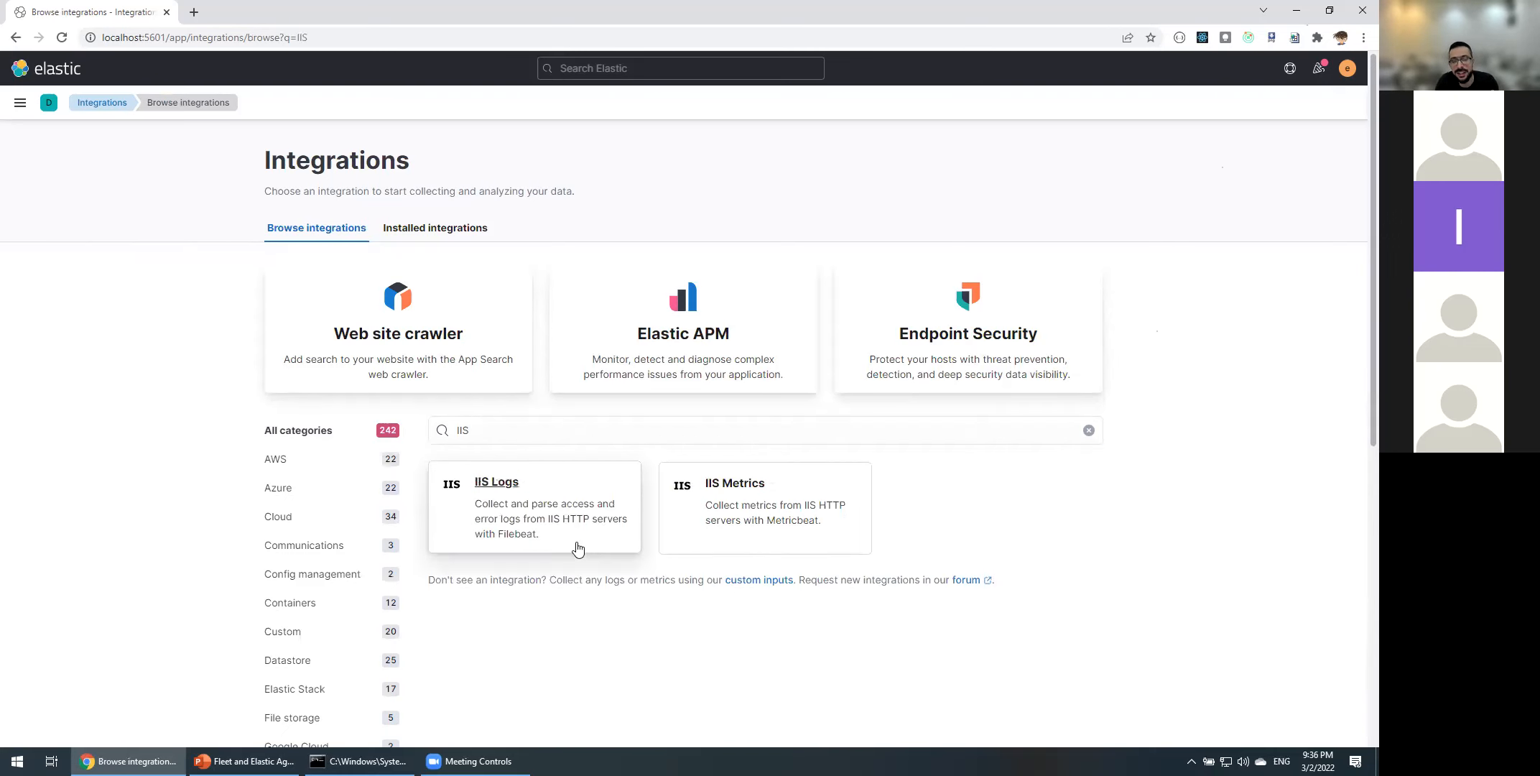
left_click(607, 550)
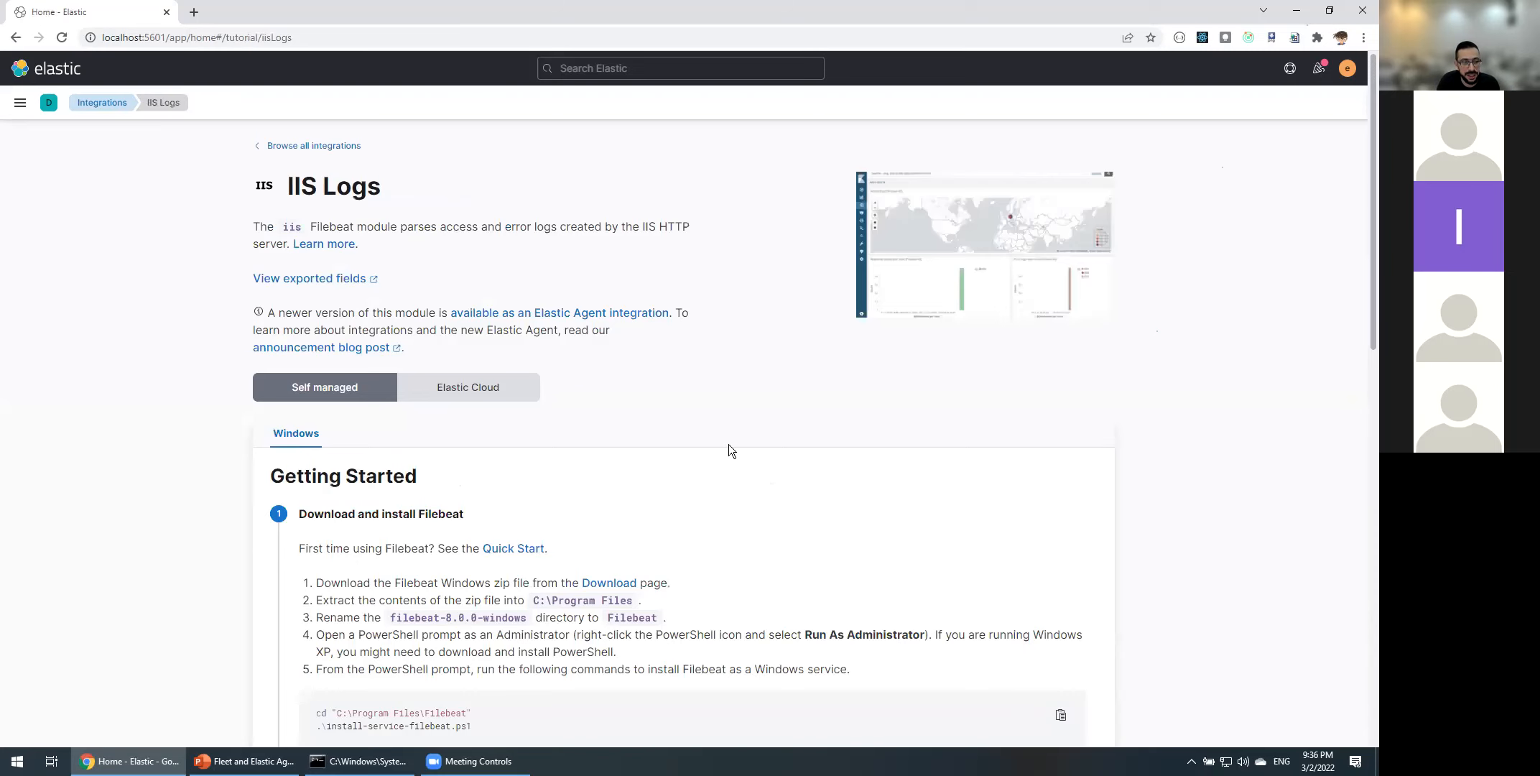
scroll(729, 449, "down", 3)
scroll(728, 444, "up", 2)
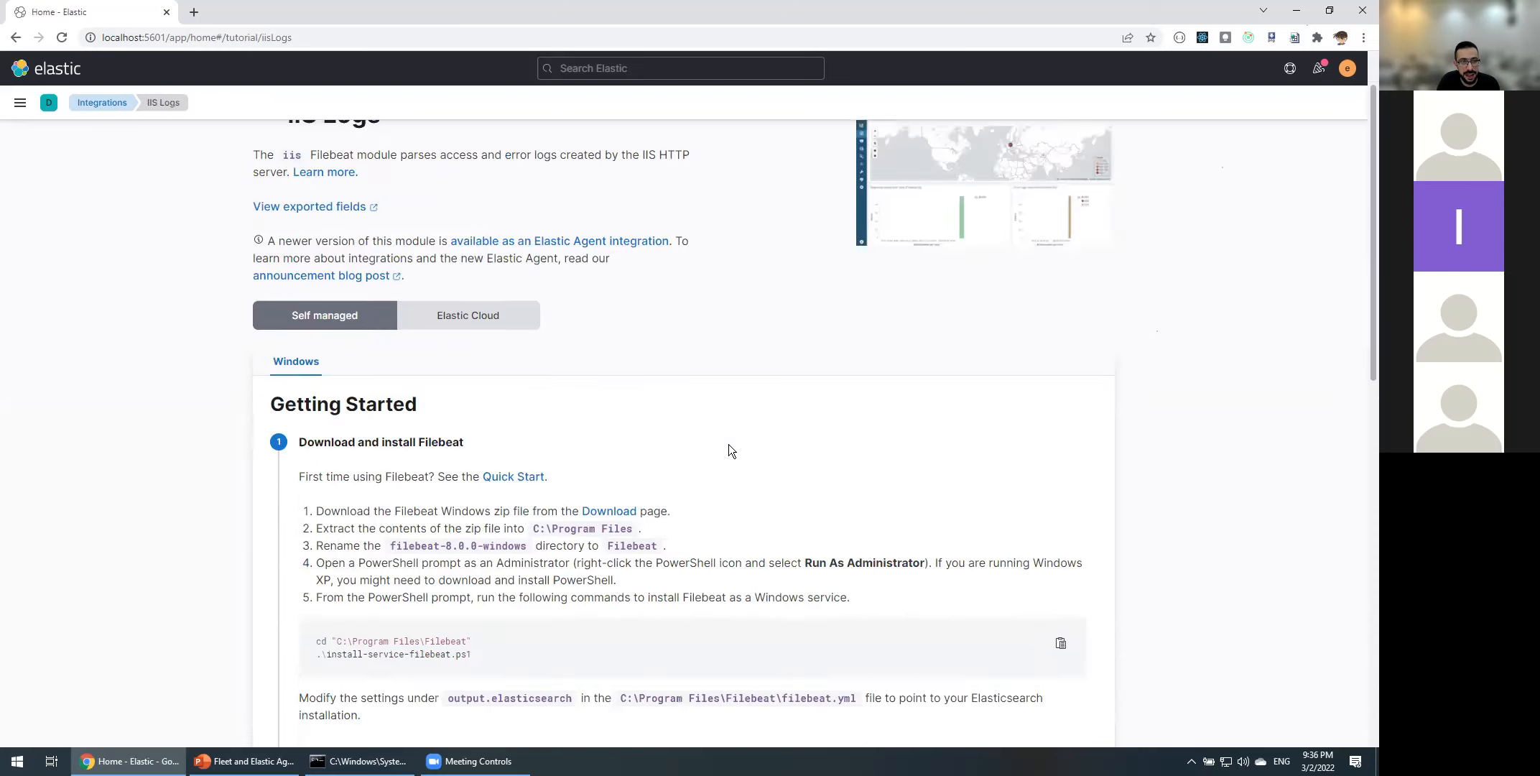
scroll(173, 349, "up", 2)
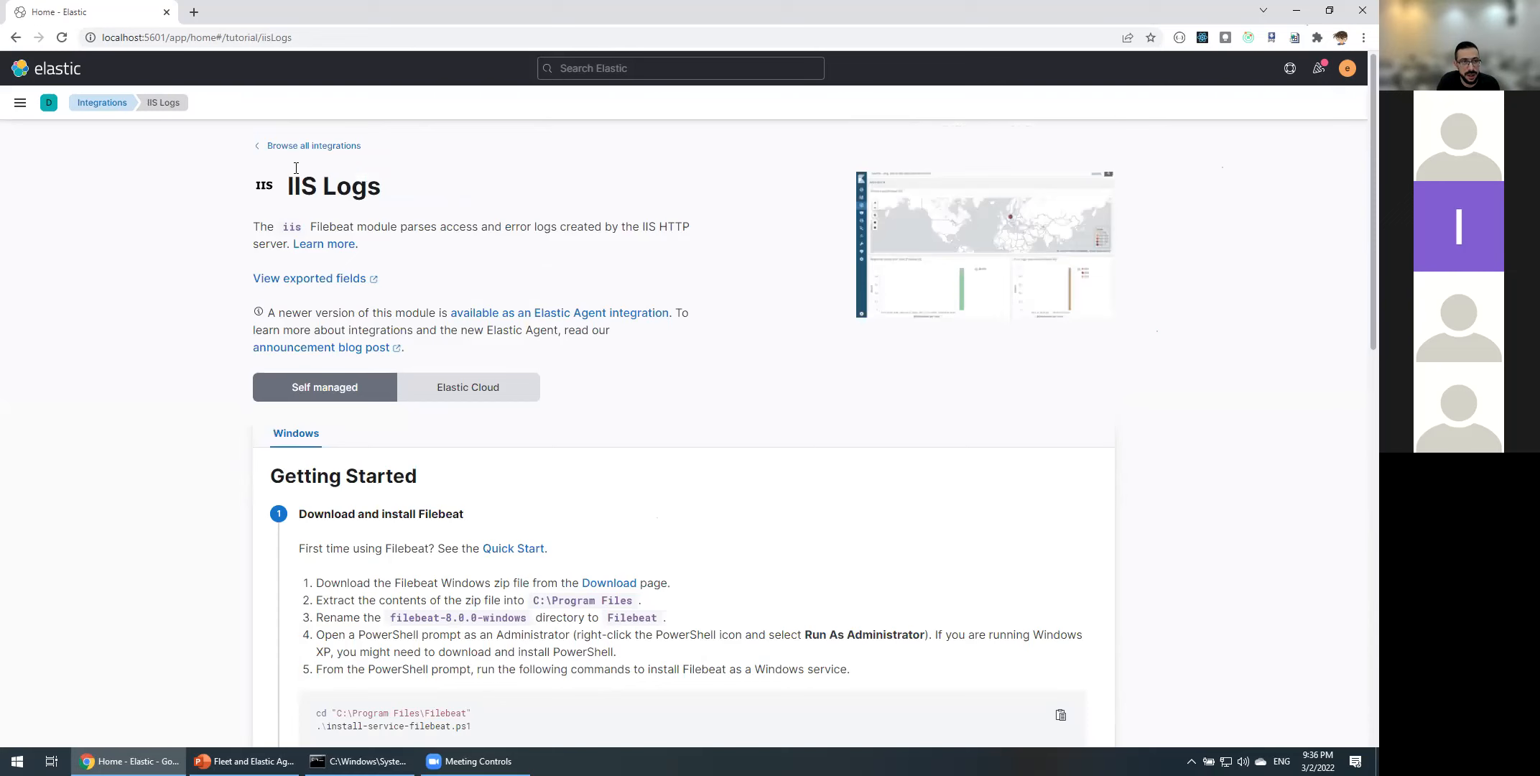
- Go back to all integrations, search for "IIS" again and open the IIS Metrics integration
left_click(316, 146)
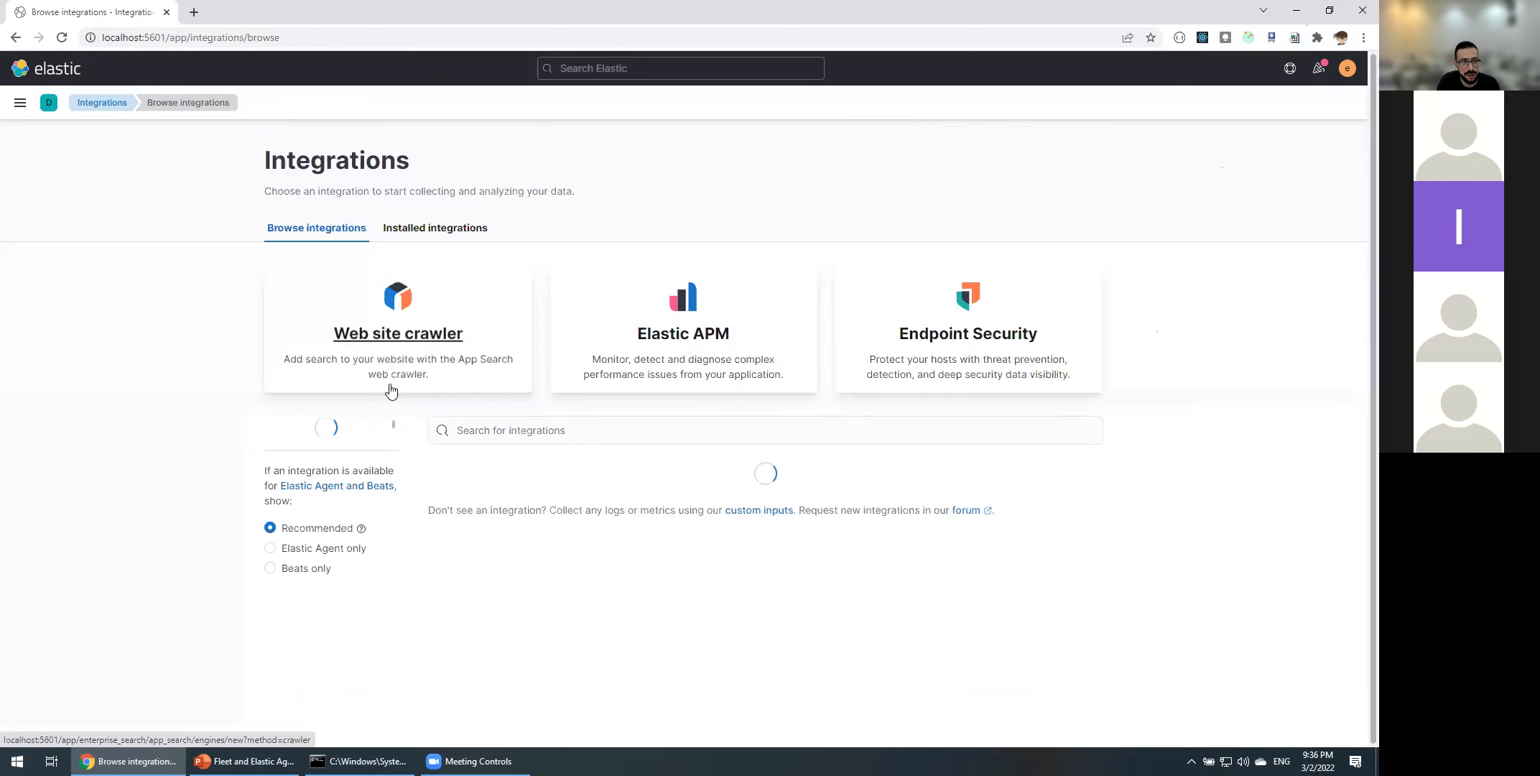
left_click(577, 434)
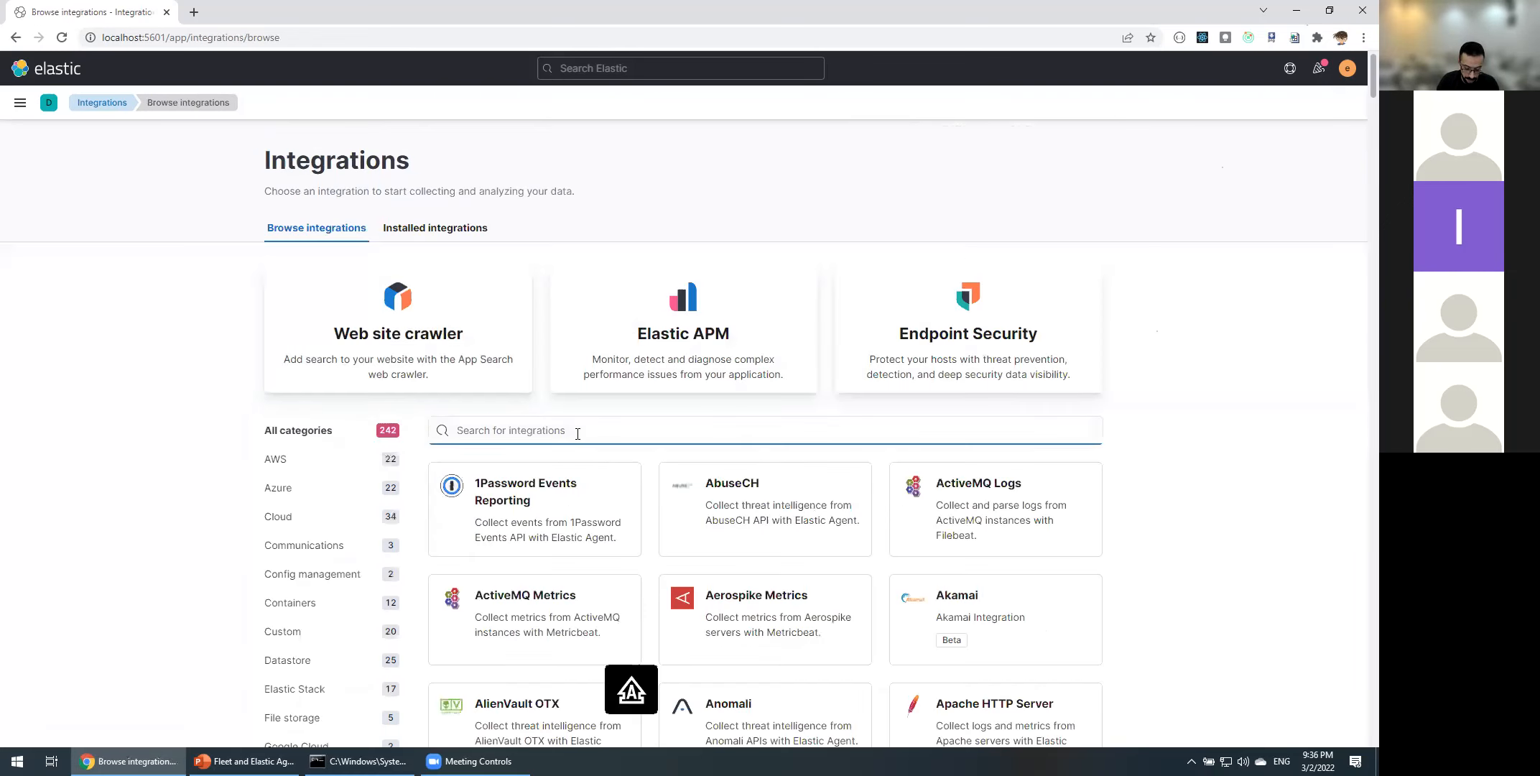
type("IIS")
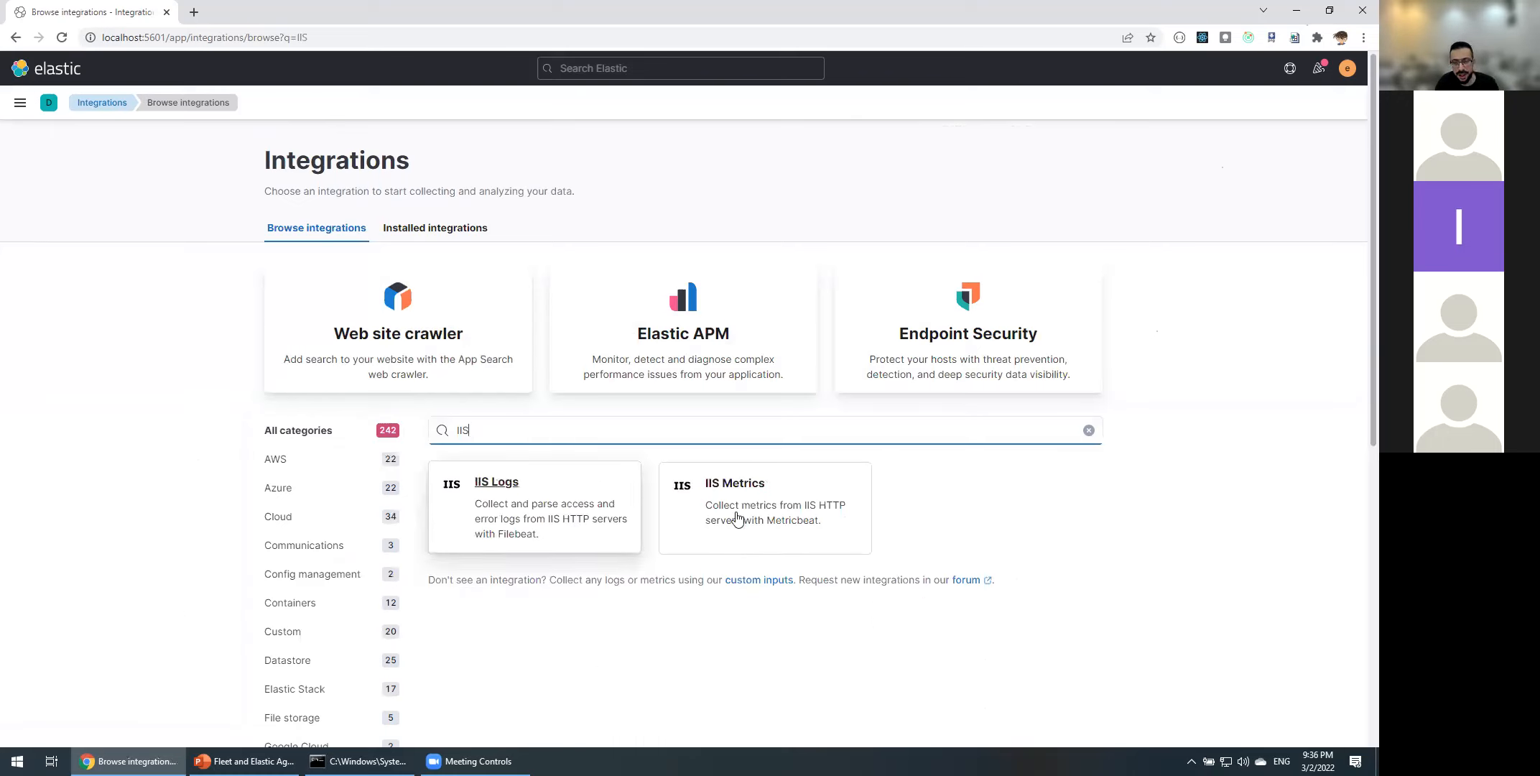
left_click(798, 543)
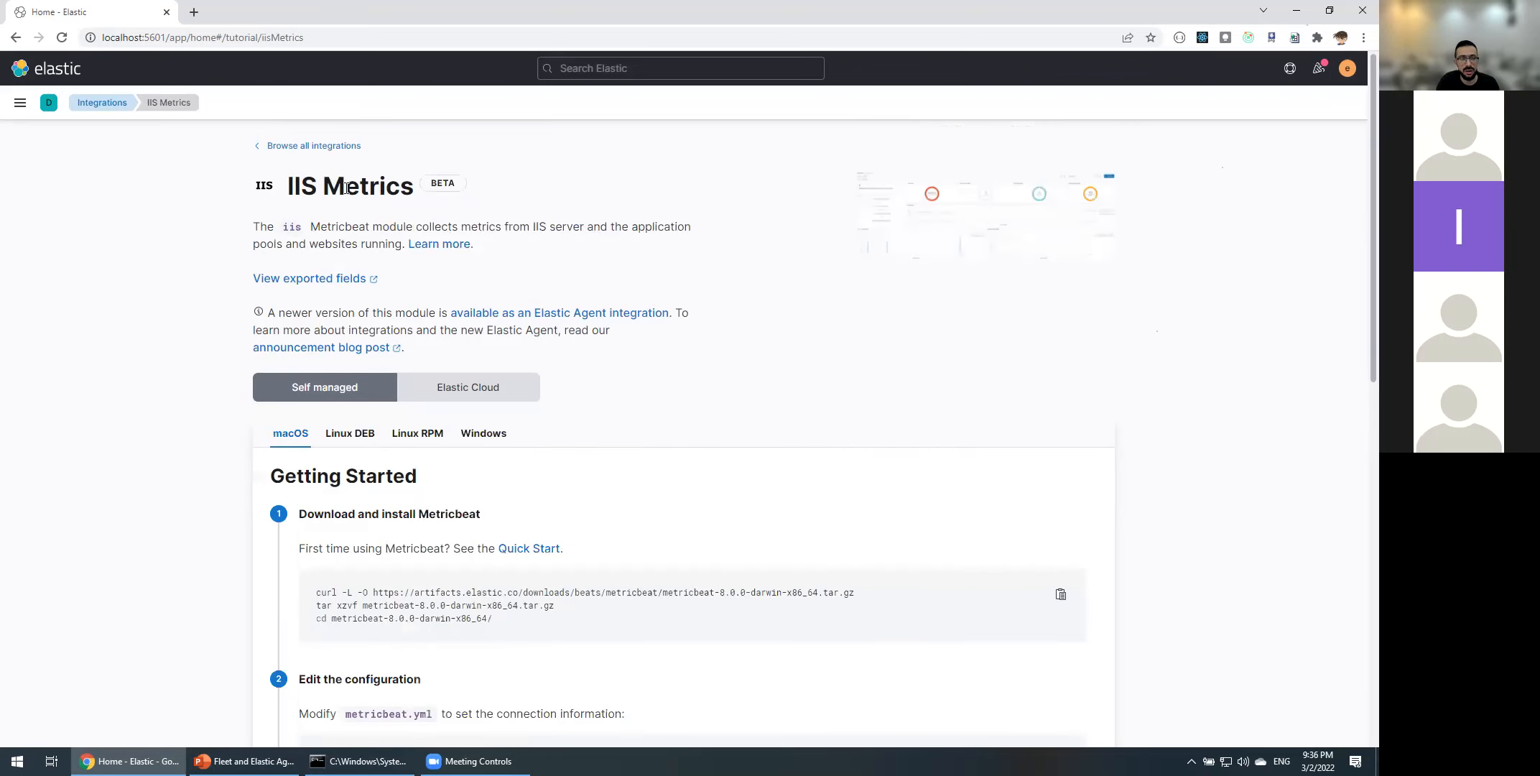
- Return to all integrations, show Elastic Agent integrations only, search for "IIS" and open the IIS integration
left_click(310, 147)
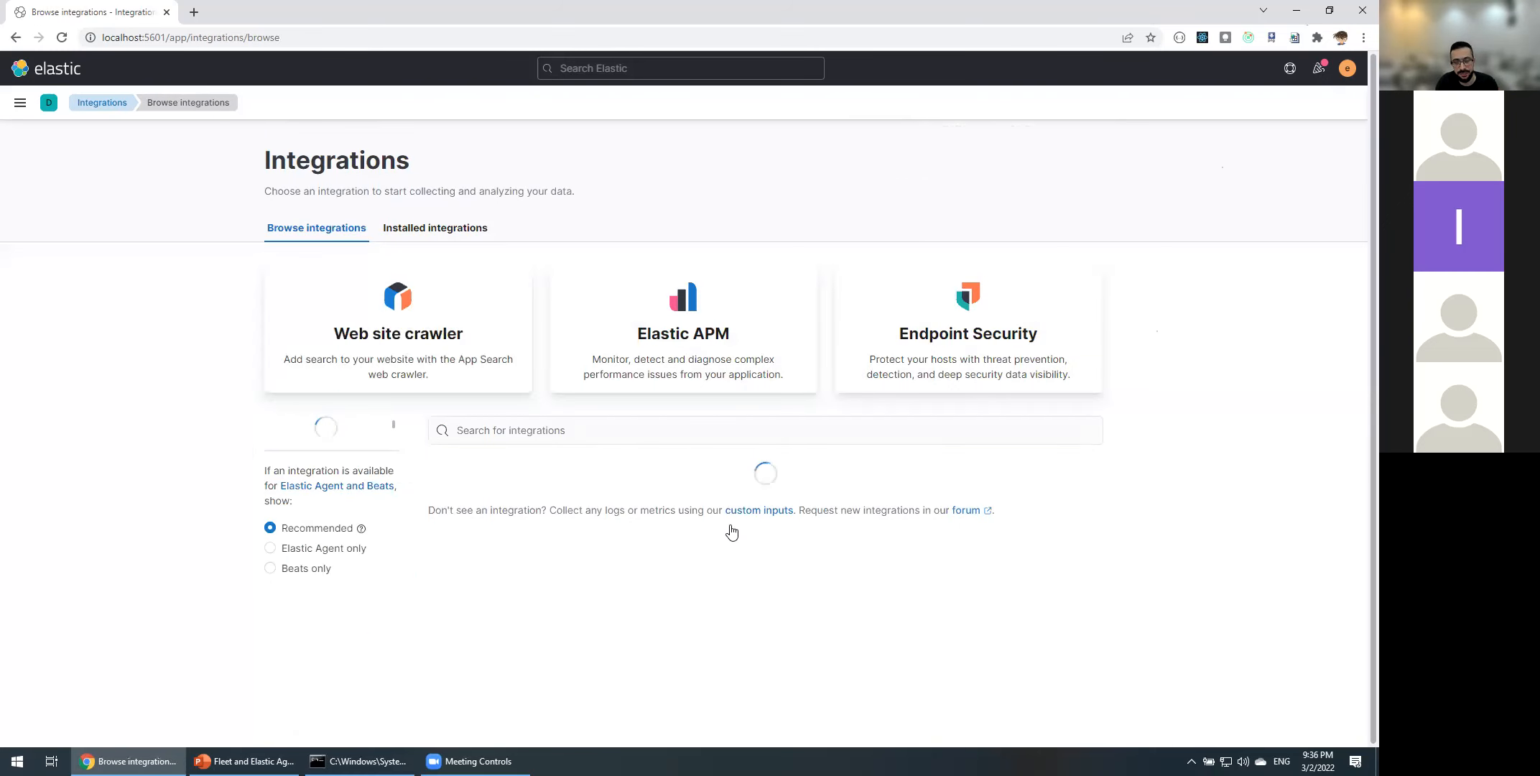
scroll(288, 418, "down", 10)
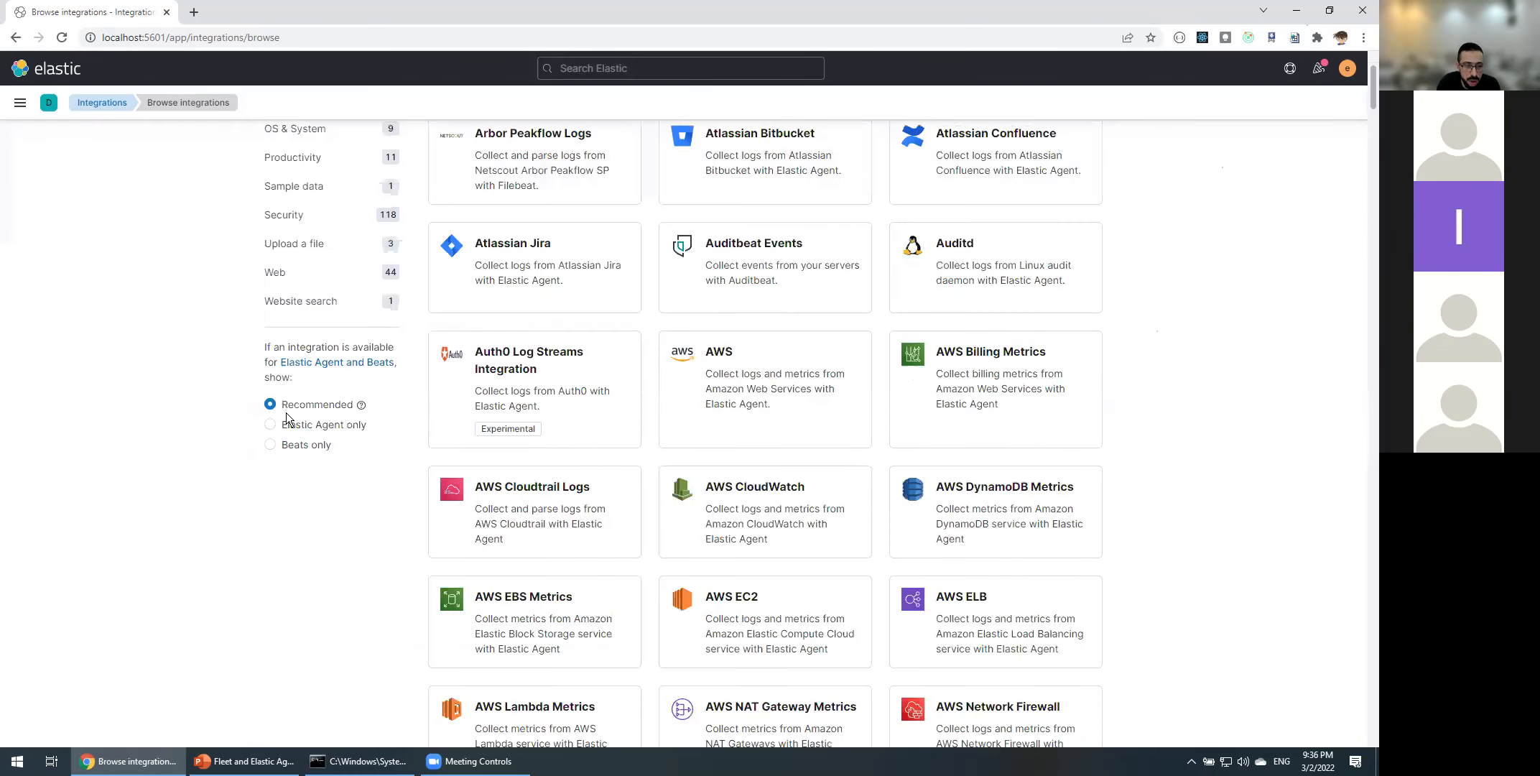
scroll(355, 719, "down", 1)
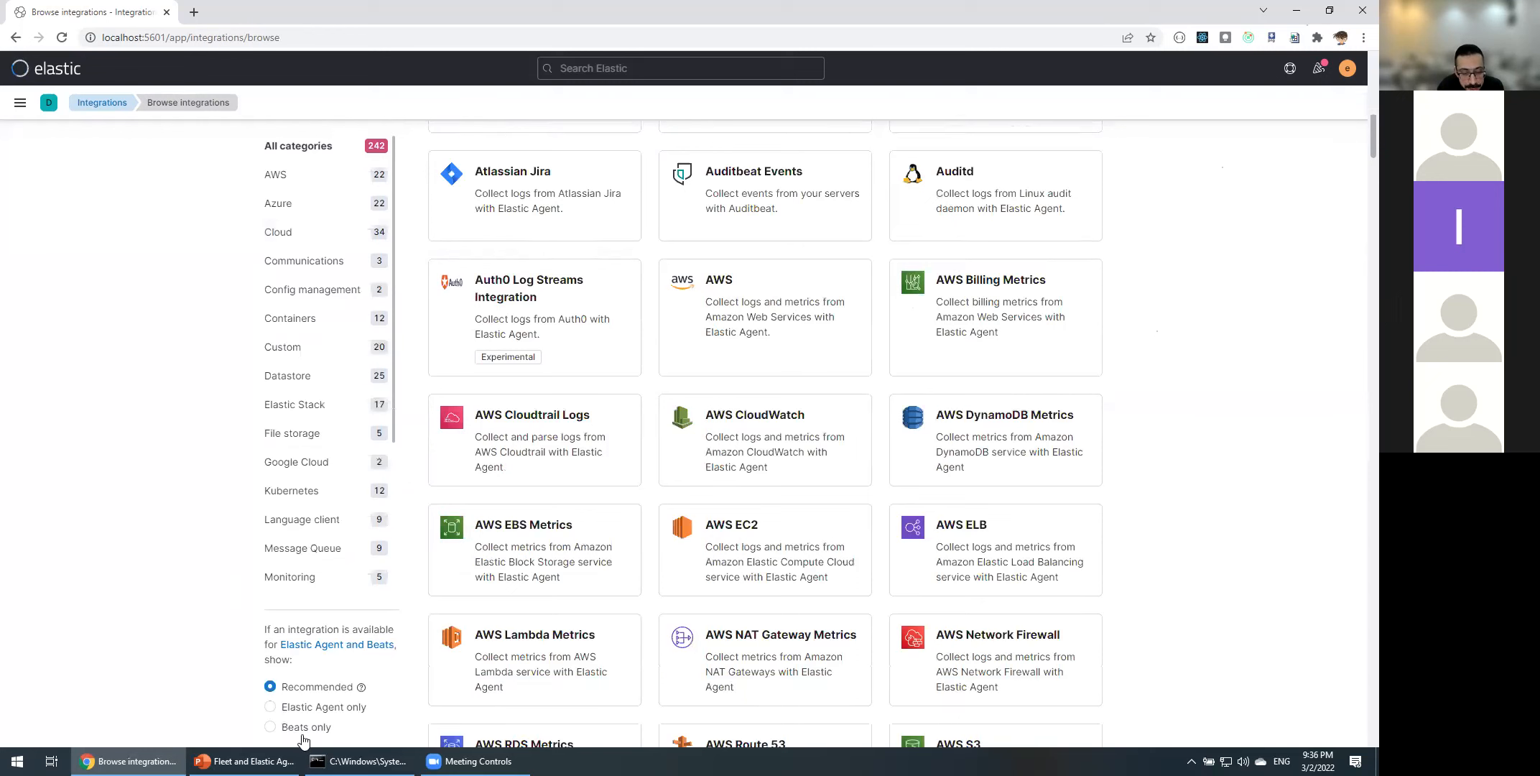
left_click(270, 709)
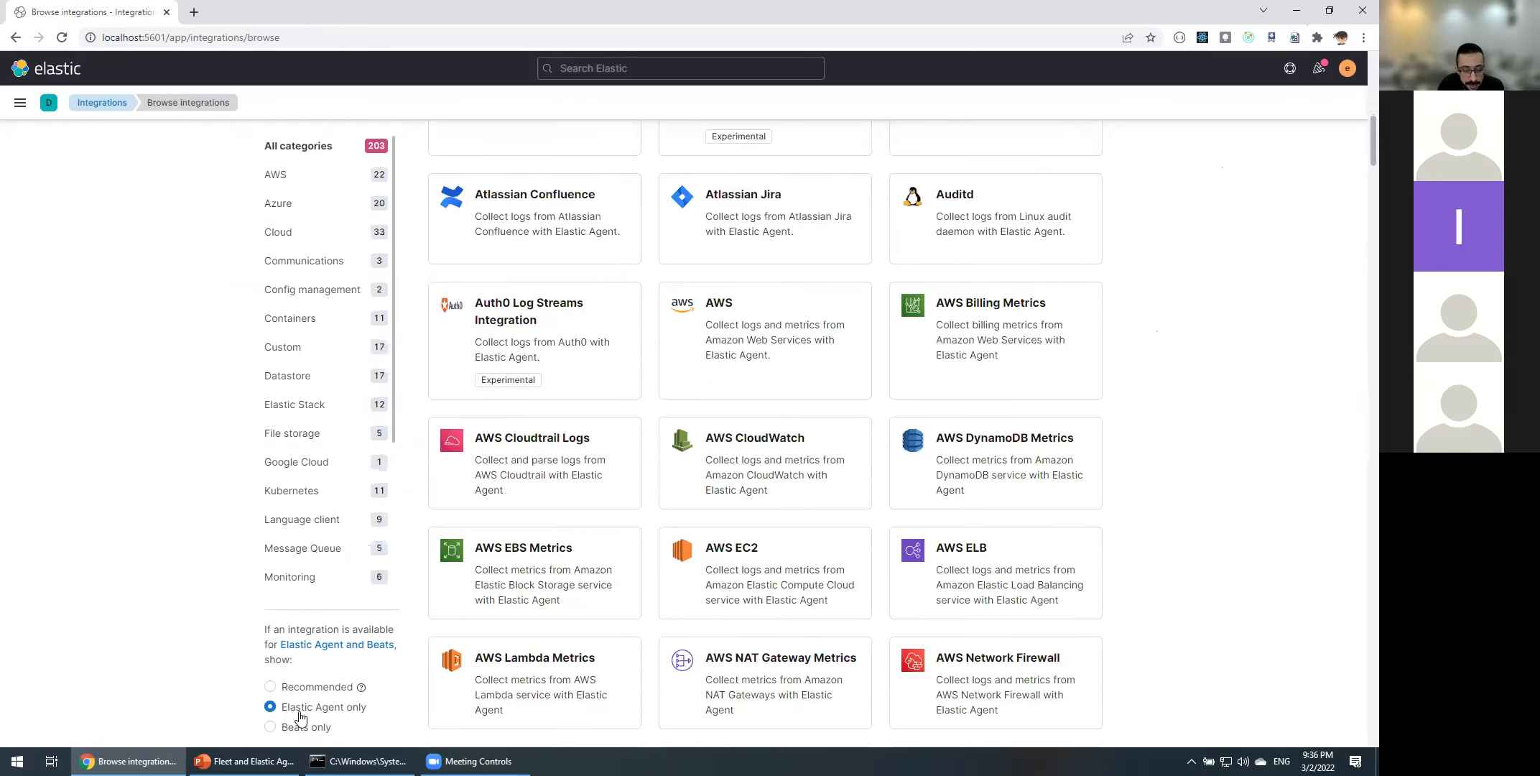
scroll(553, 428, "up", 10)
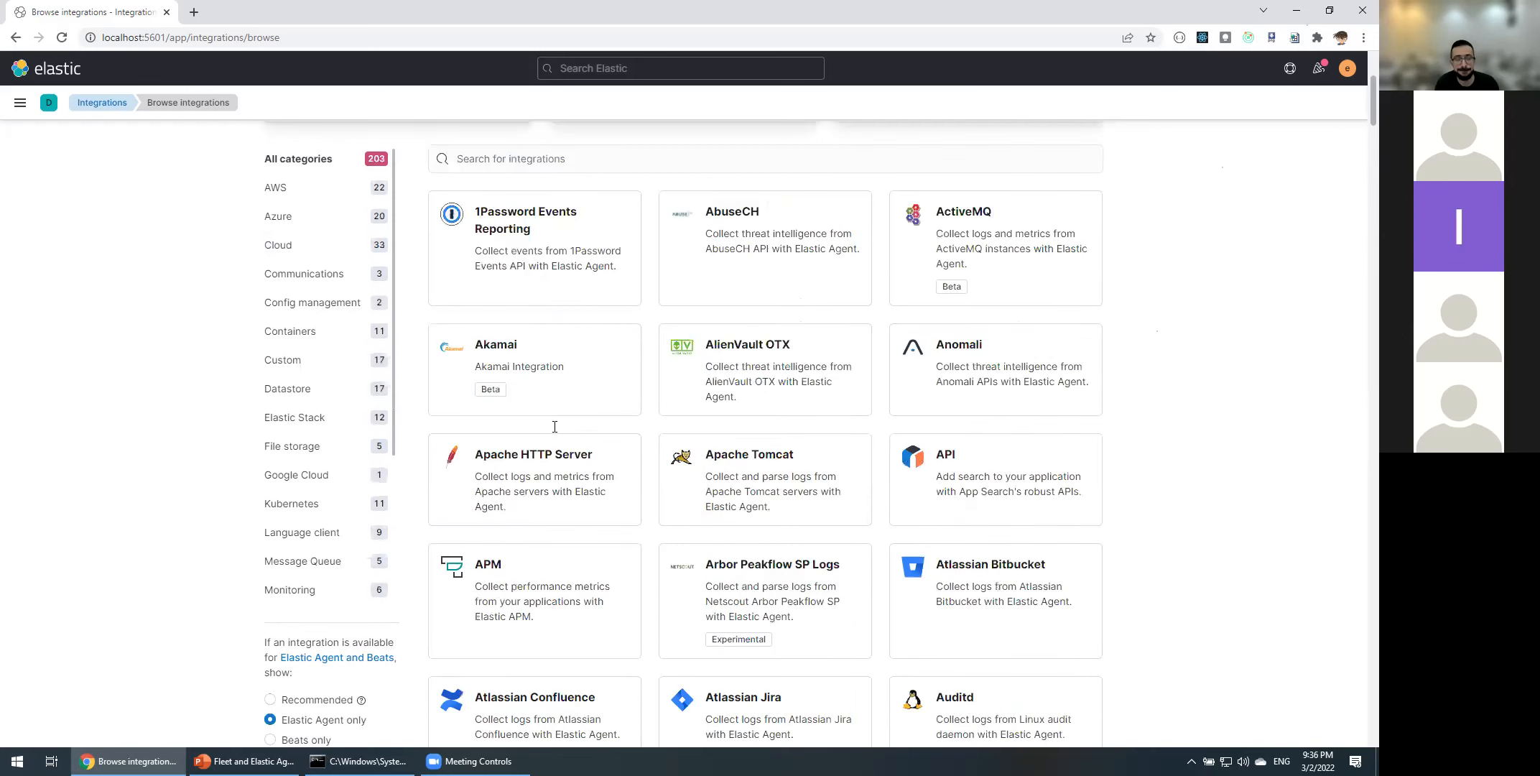
left_click(555, 428)
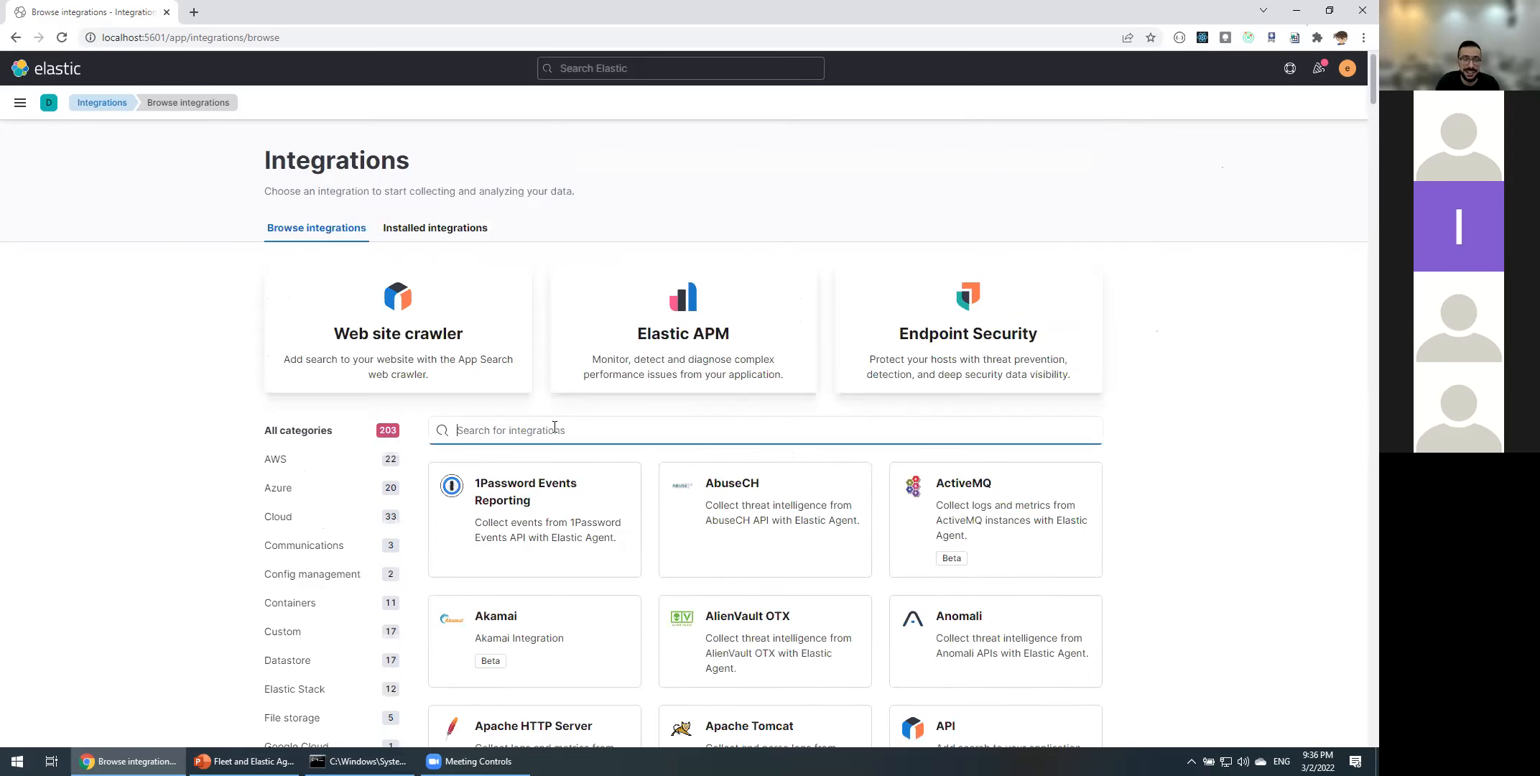
type("IIS")
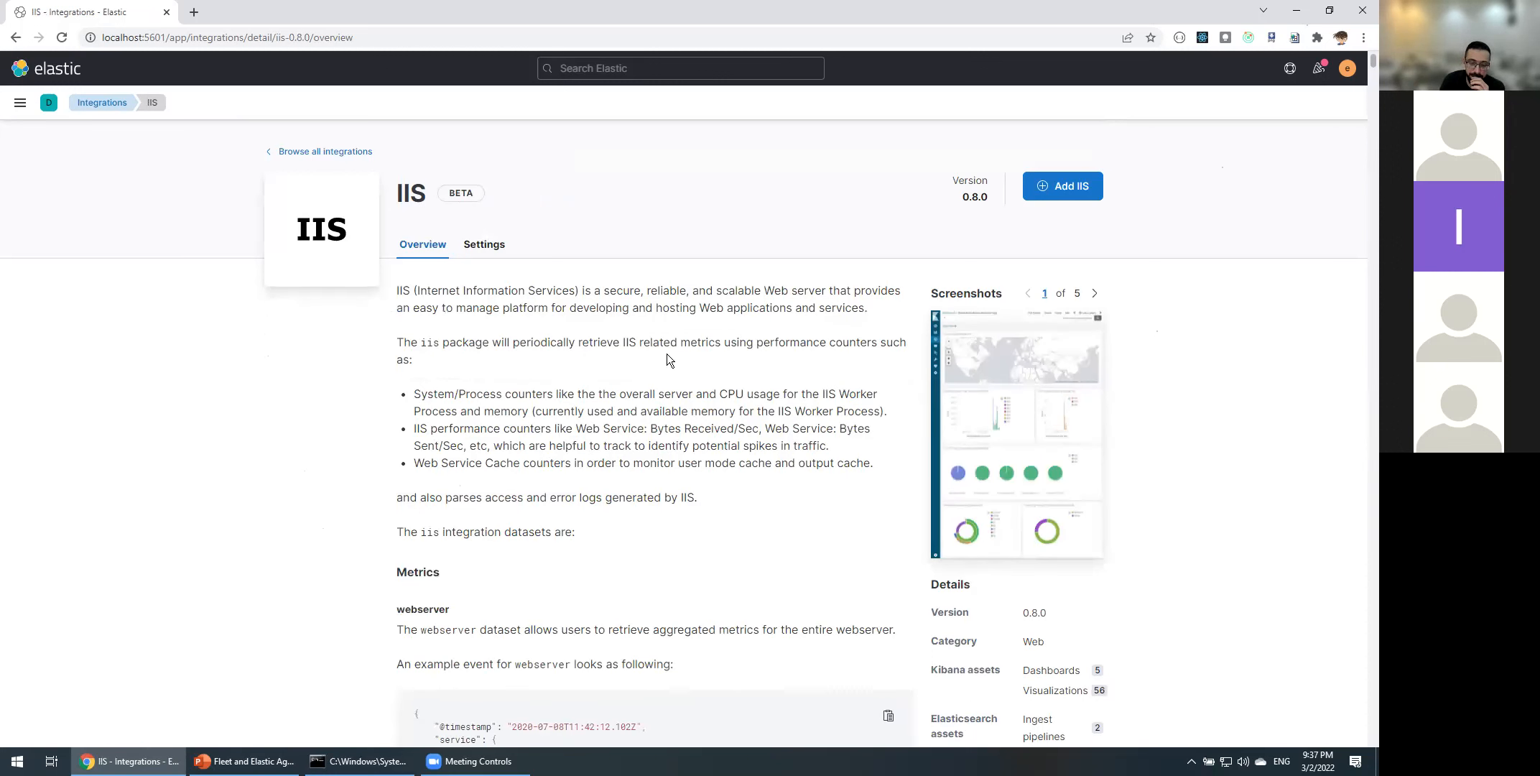
- Examine the IIS integration's overview, including the webserver dataset's example event and exported fields
scroll(667, 360, "down", 5)
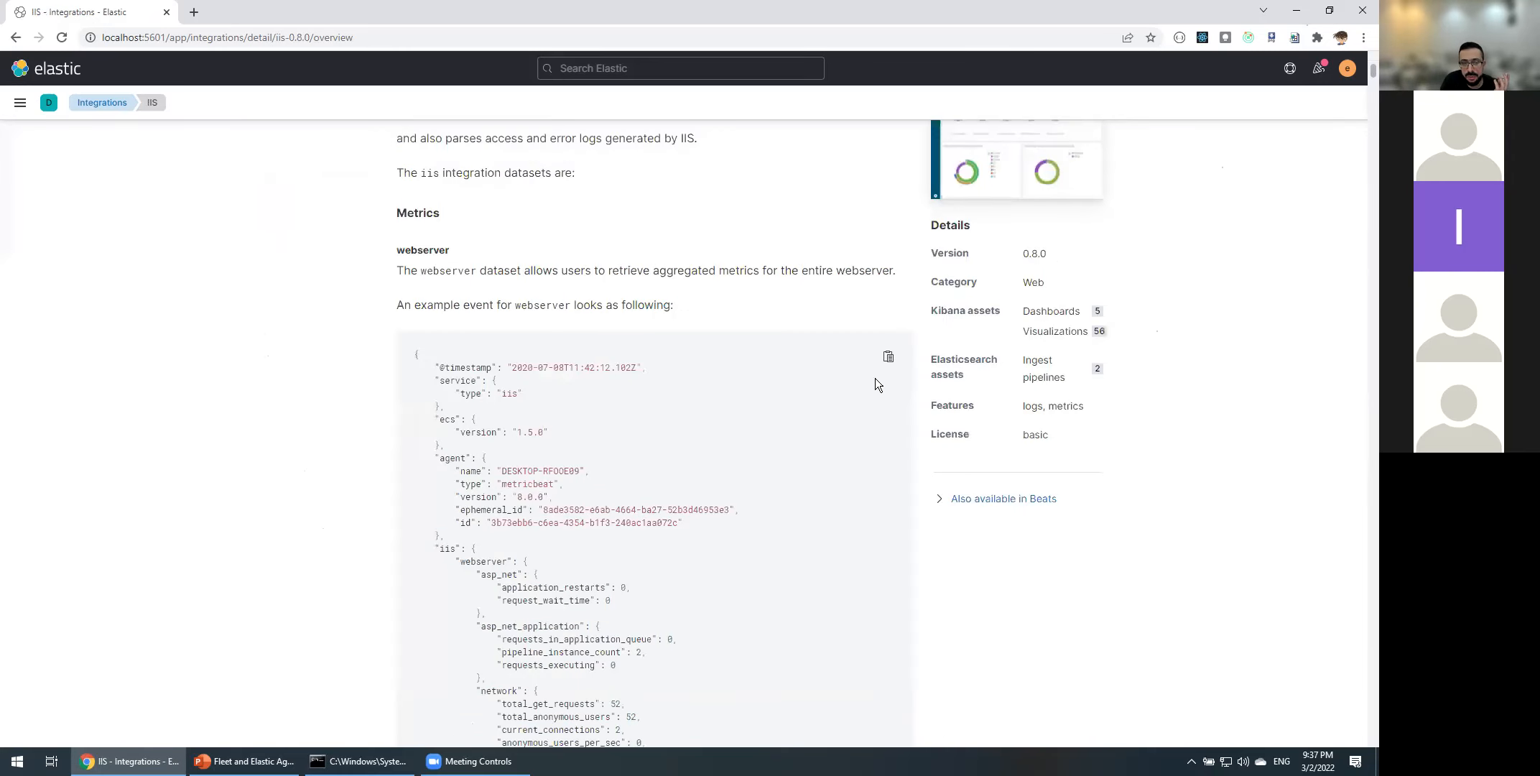
scroll(875, 378, "down", 8)
scroll(934, 388, "down", 2)
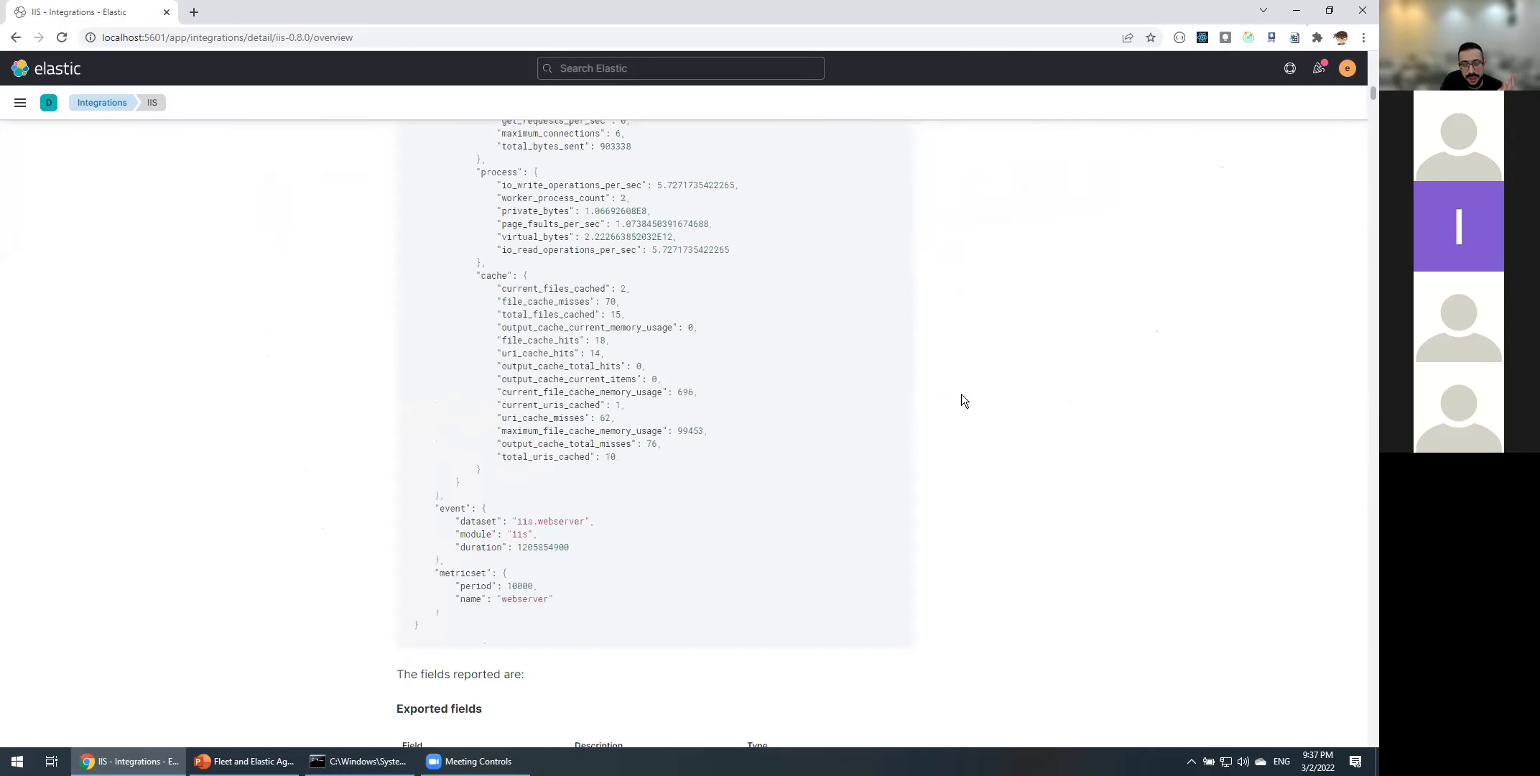
scroll(963, 399, "down", 4)
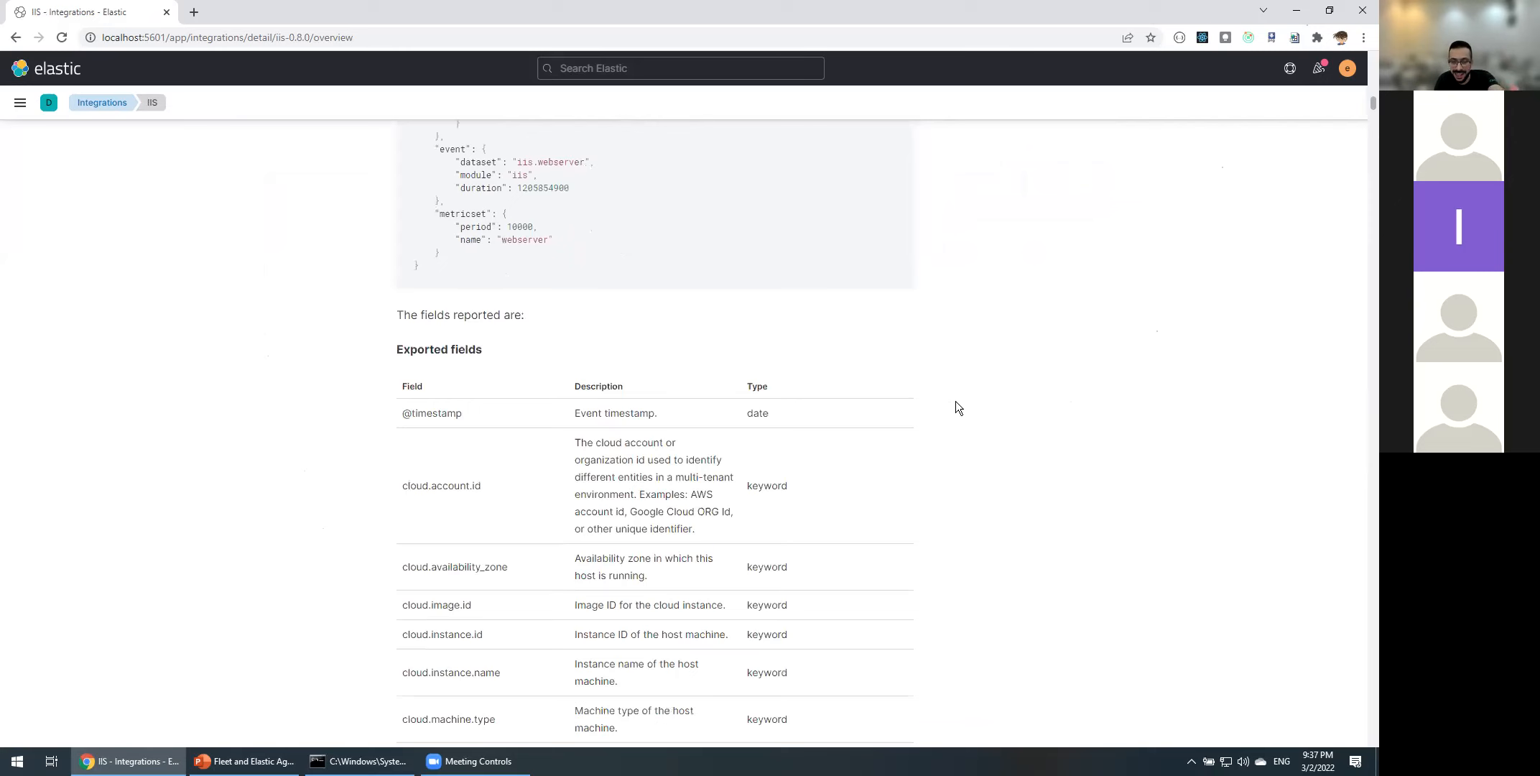
scroll(786, 430, "up", 12)
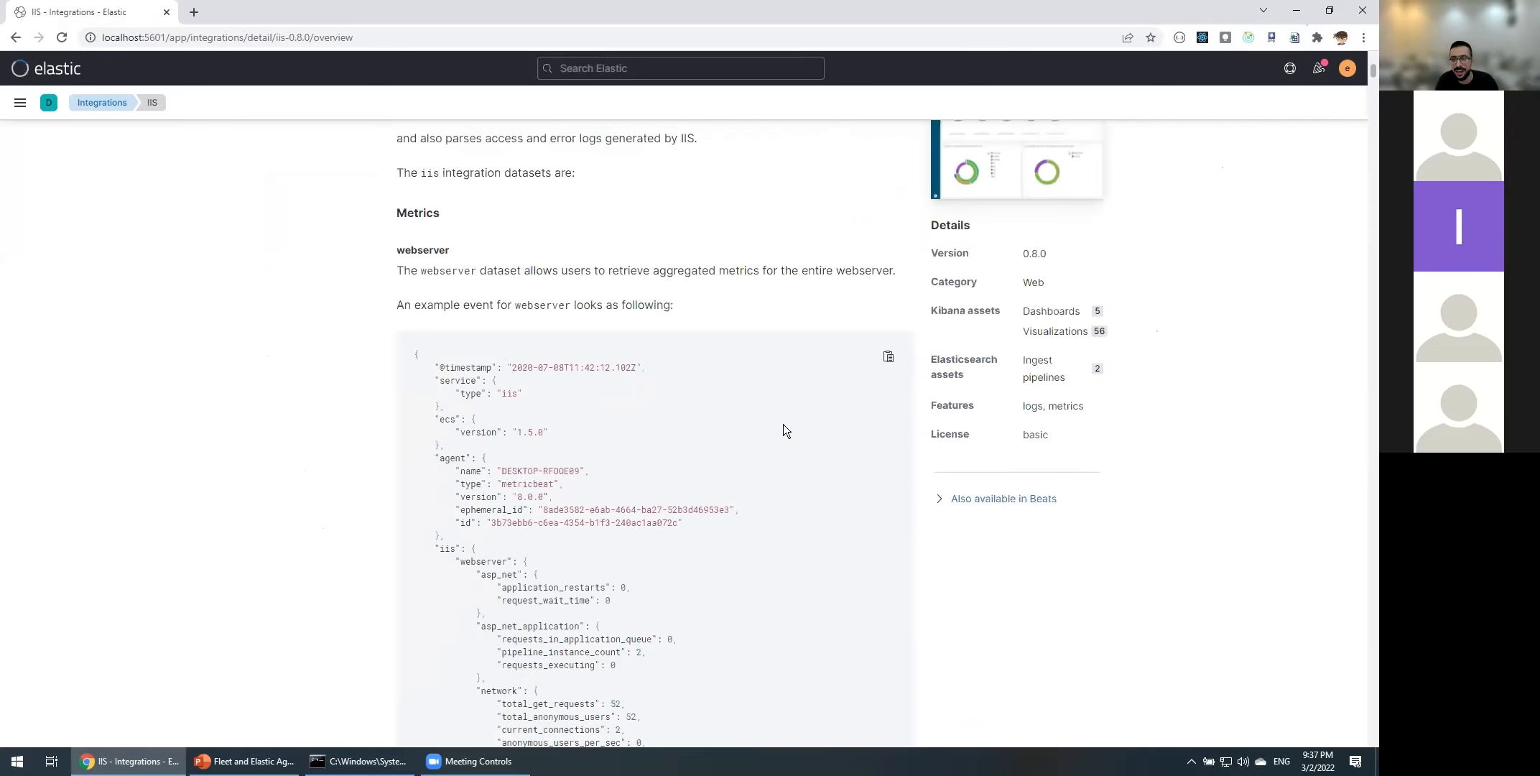
scroll(783, 429, "up", 1)
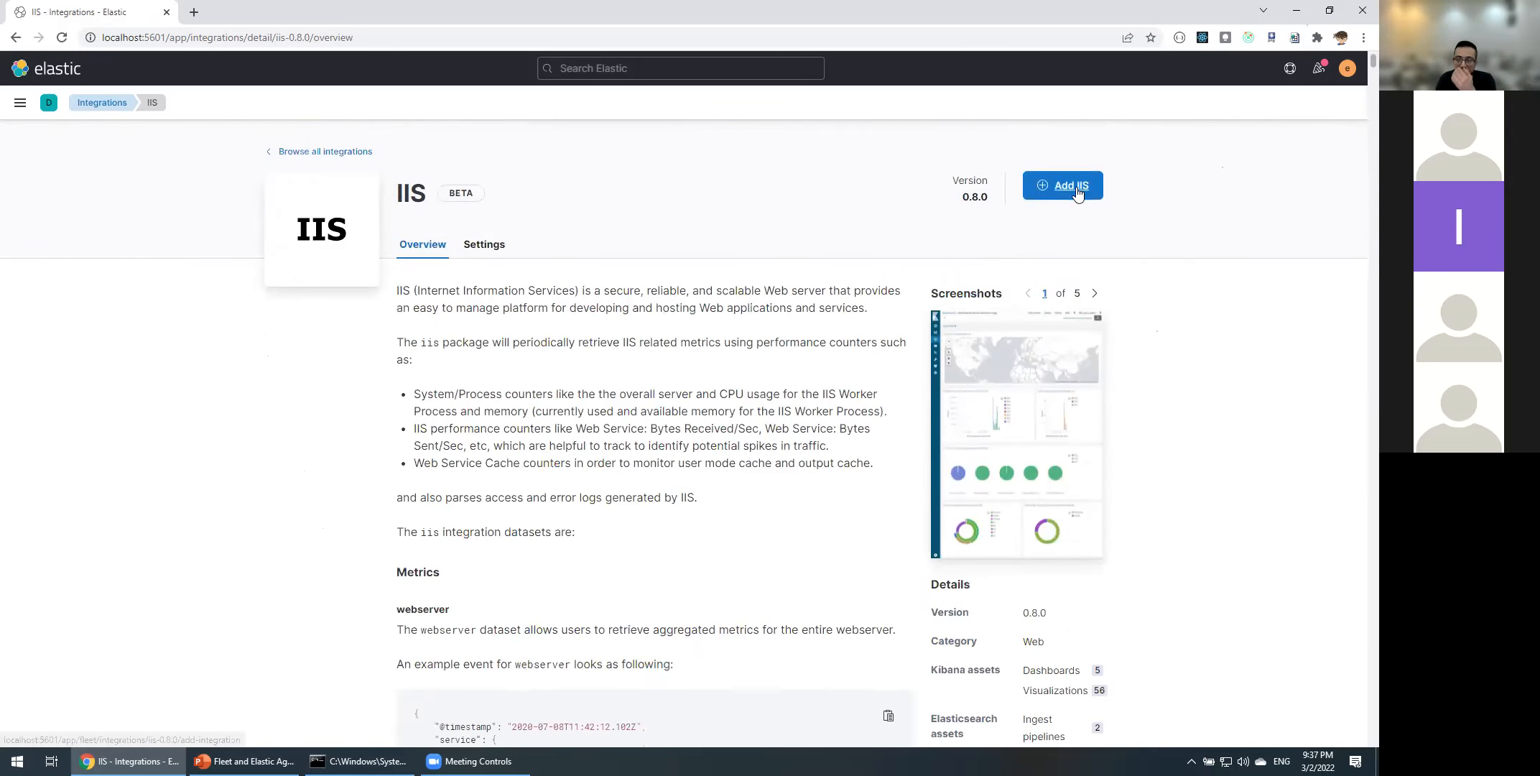
- Start adding the IIS integration and review the file paths for its access logs and error logs
left_click(1077, 188)
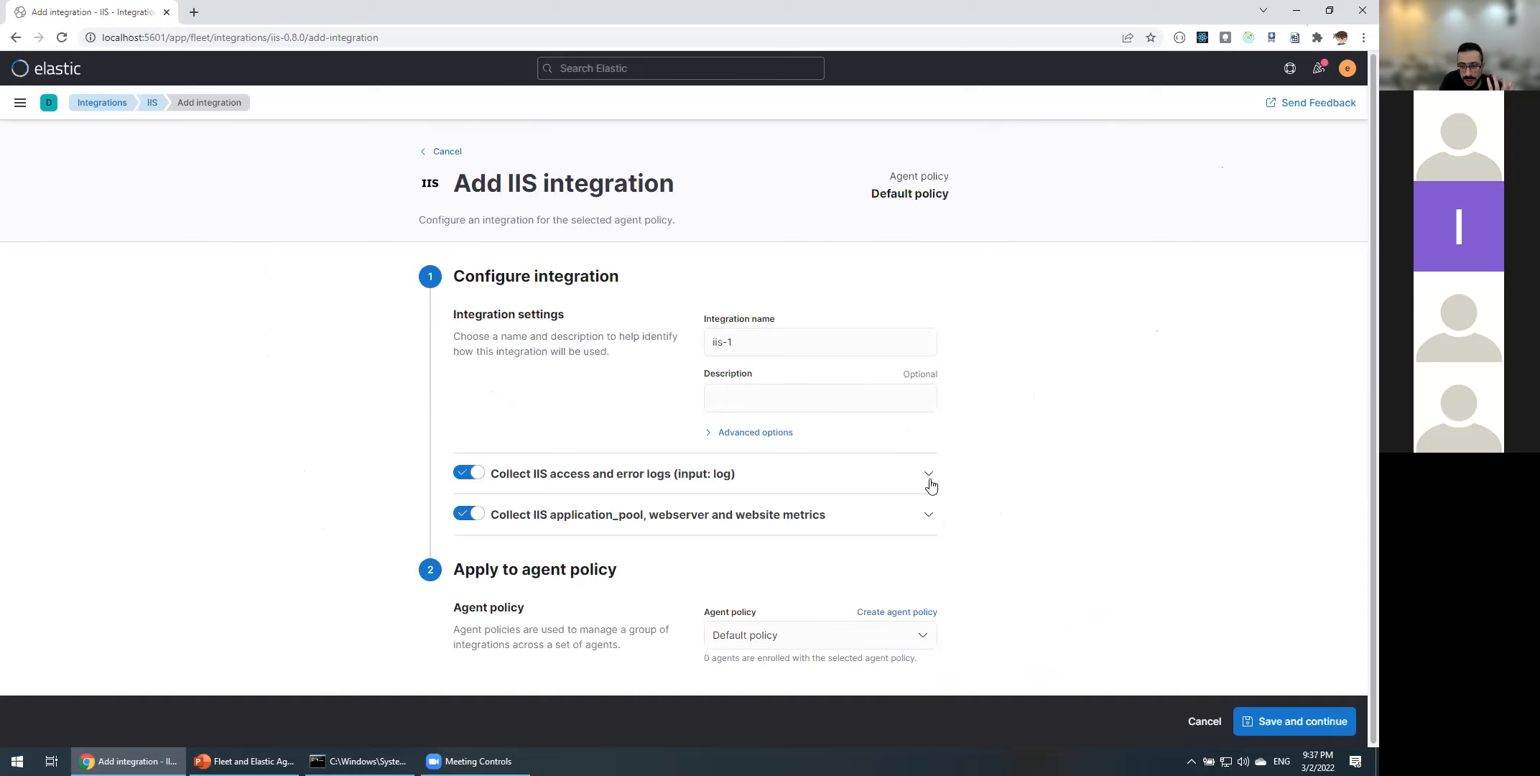
left_click(928, 473)
scroll(1042, 394, "down", 2)
left_click(896, 390)
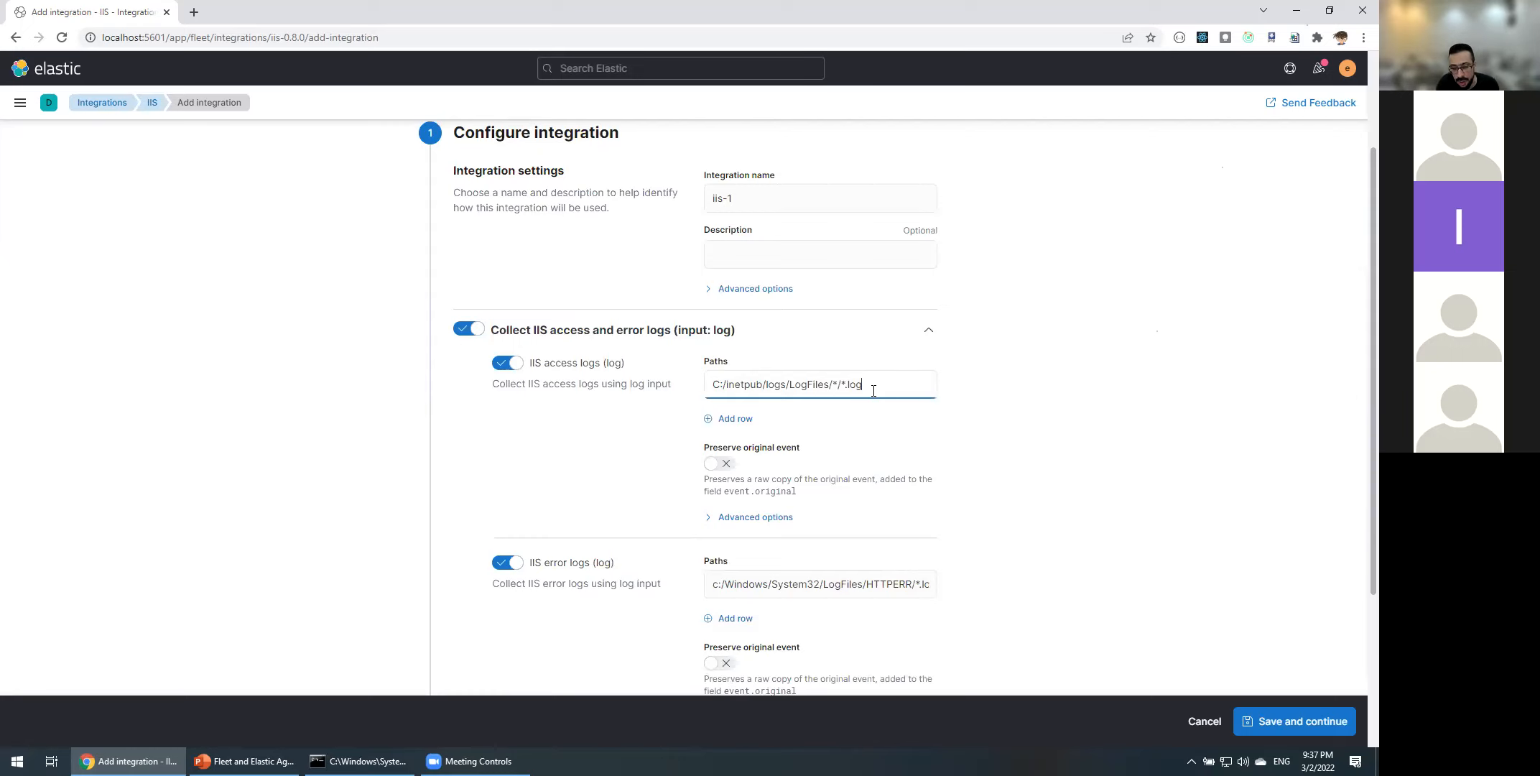
key("ctrl+a")
left_click(890, 385)
left_click_drag(891, 385, 686, 385)
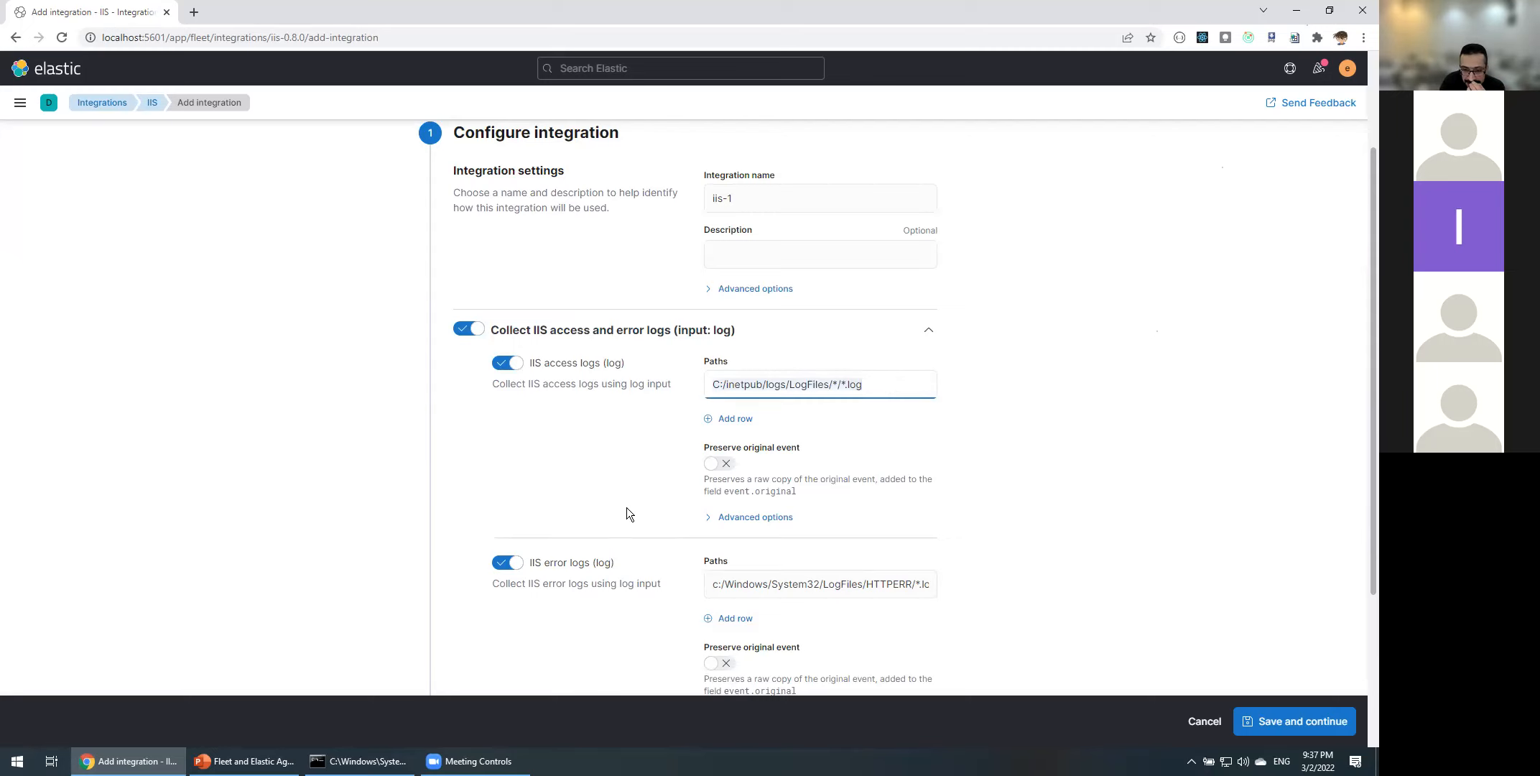
scroll(627, 507, "down", 2)
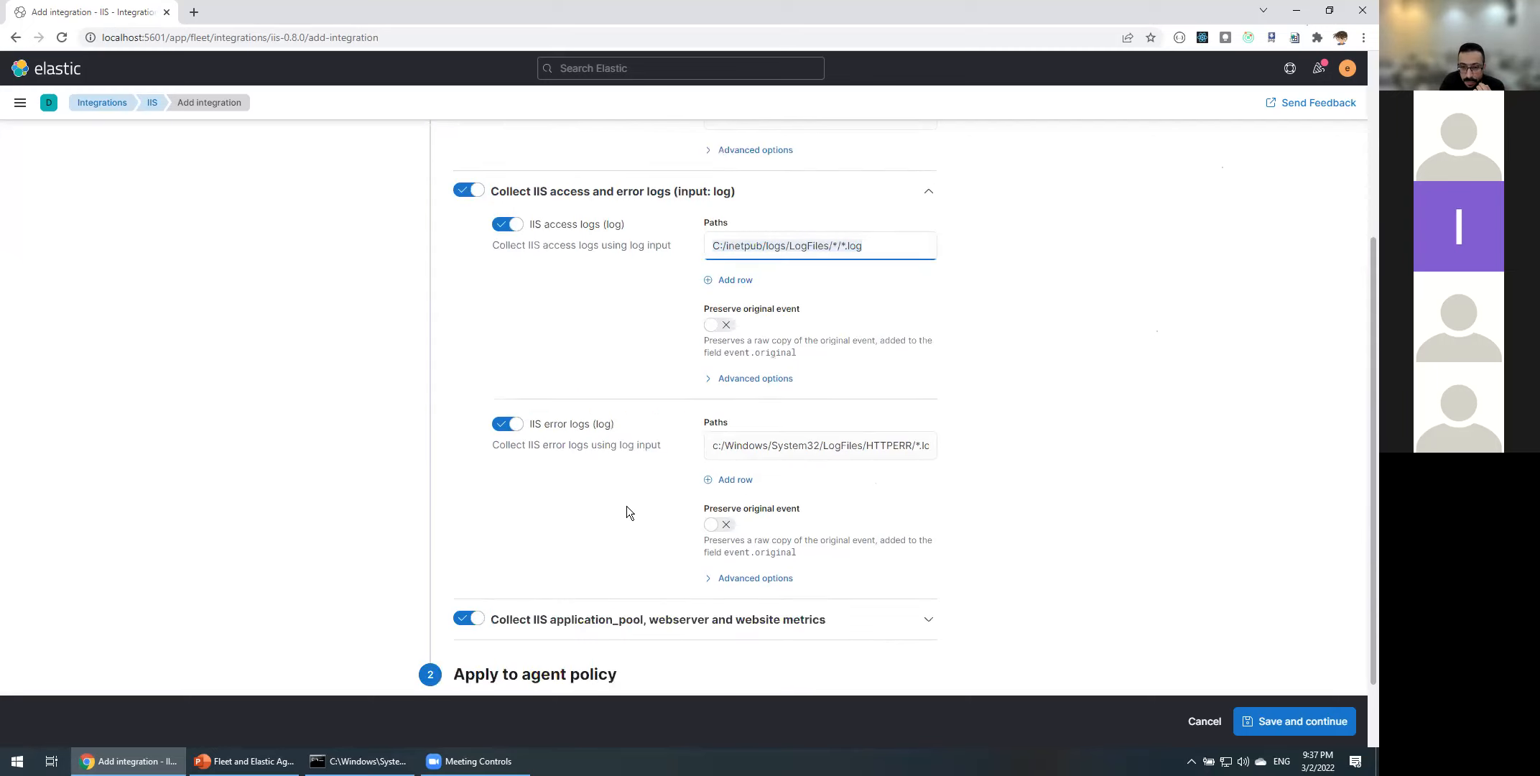
left_click(763, 441)
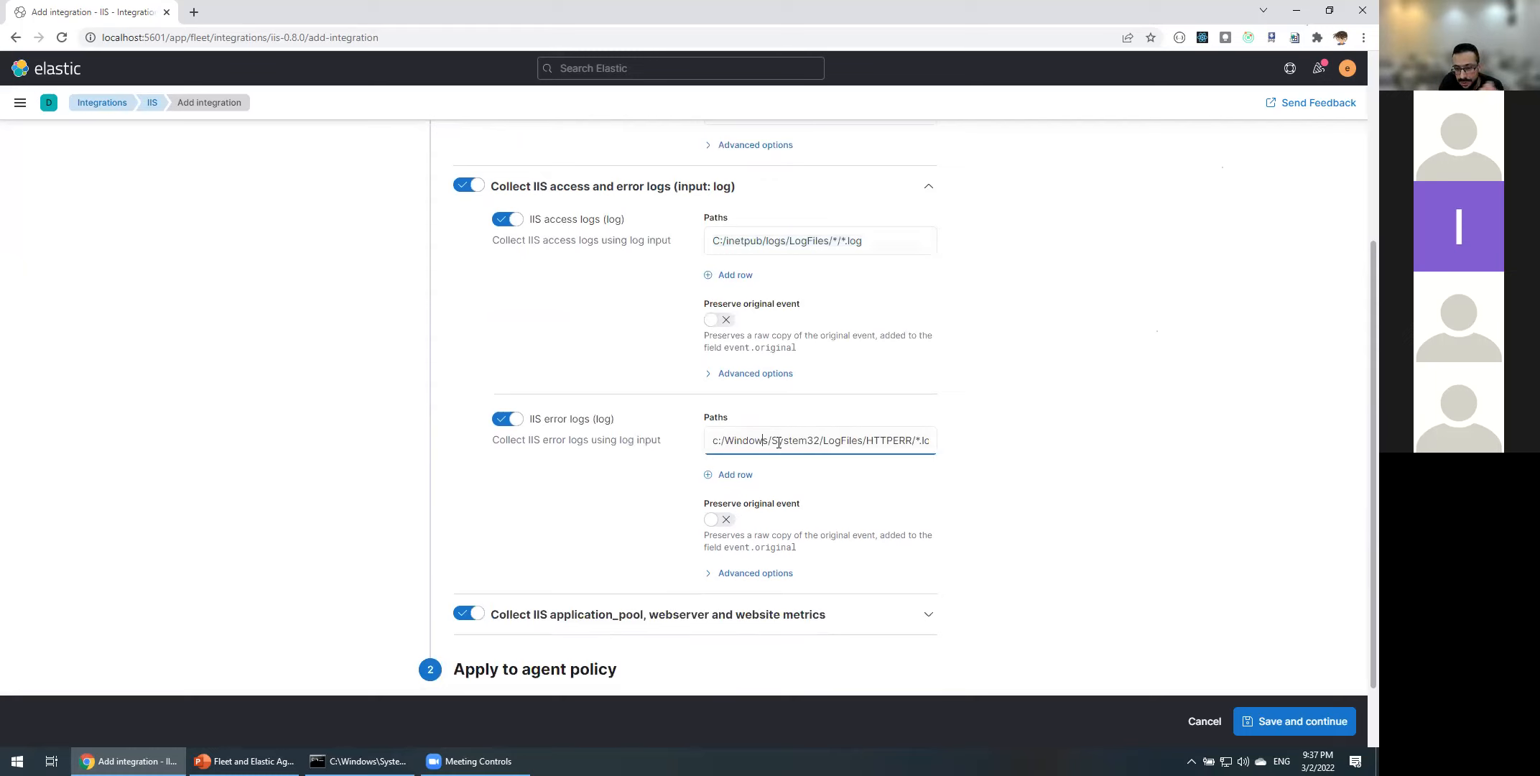
scroll(875, 489, "down", 1)
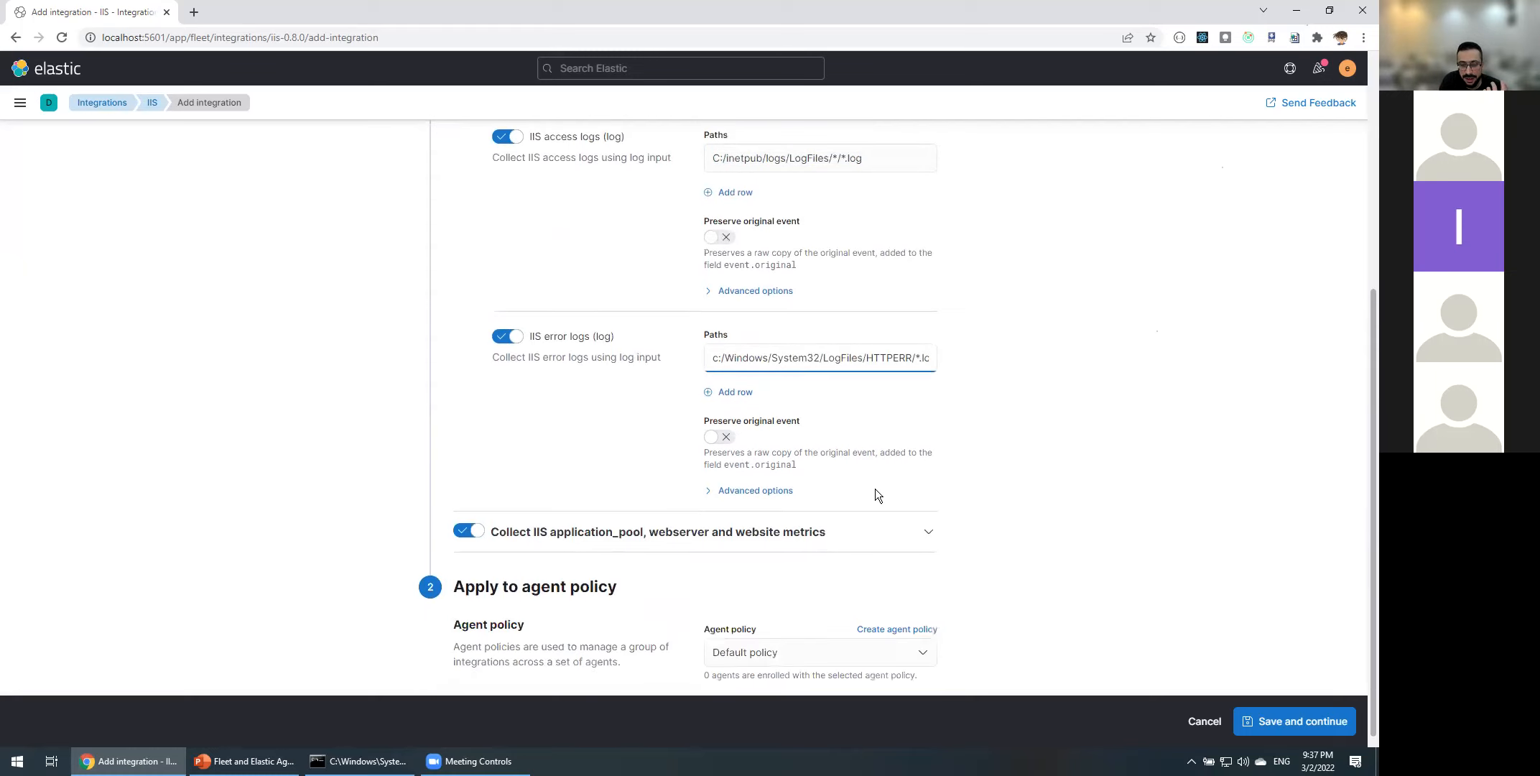
- Review the collection period and the application pool, web server and website options of the IIS metrics input
left_click(931, 532)
scroll(1040, 487, "down", 3)
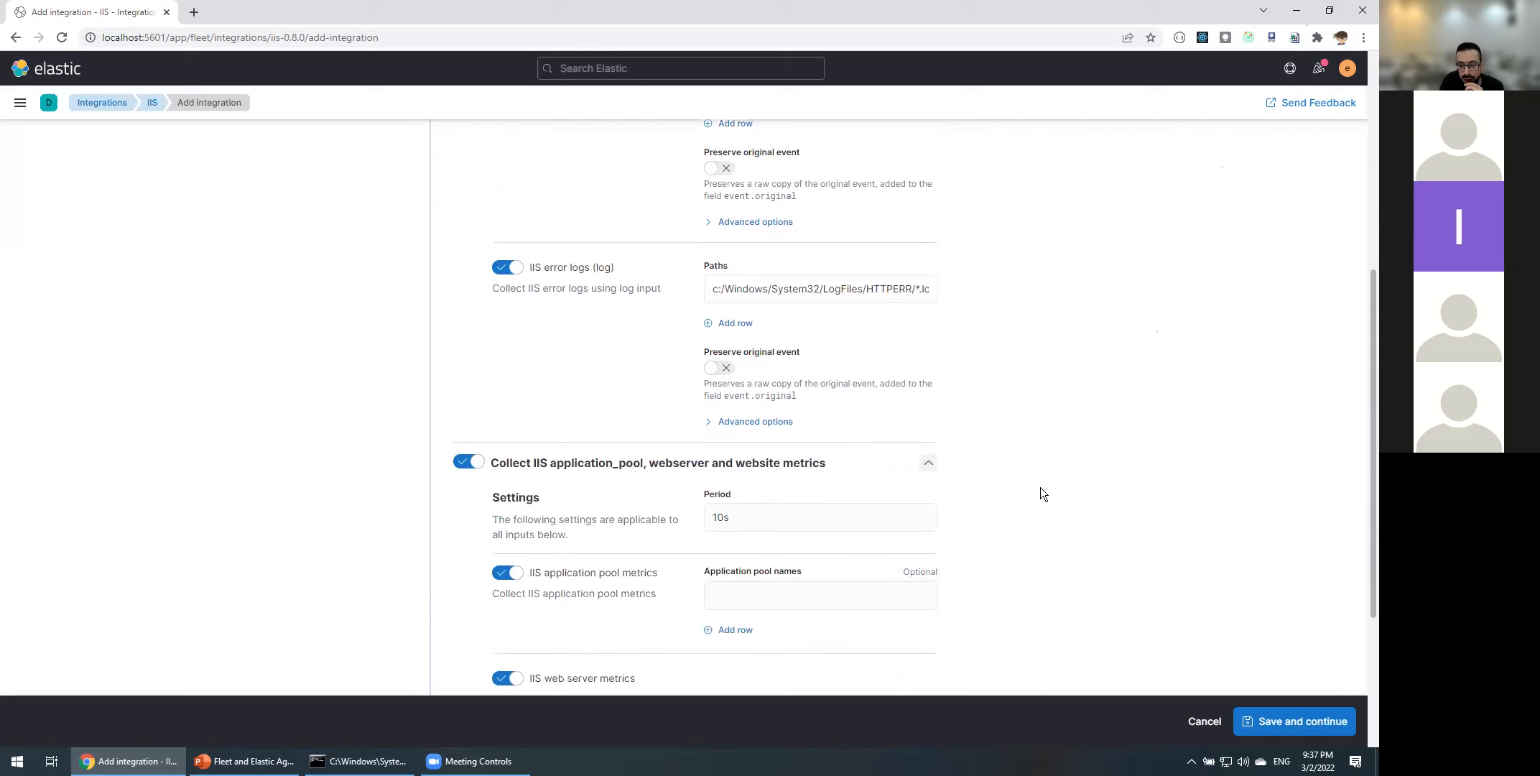
left_click(778, 370)
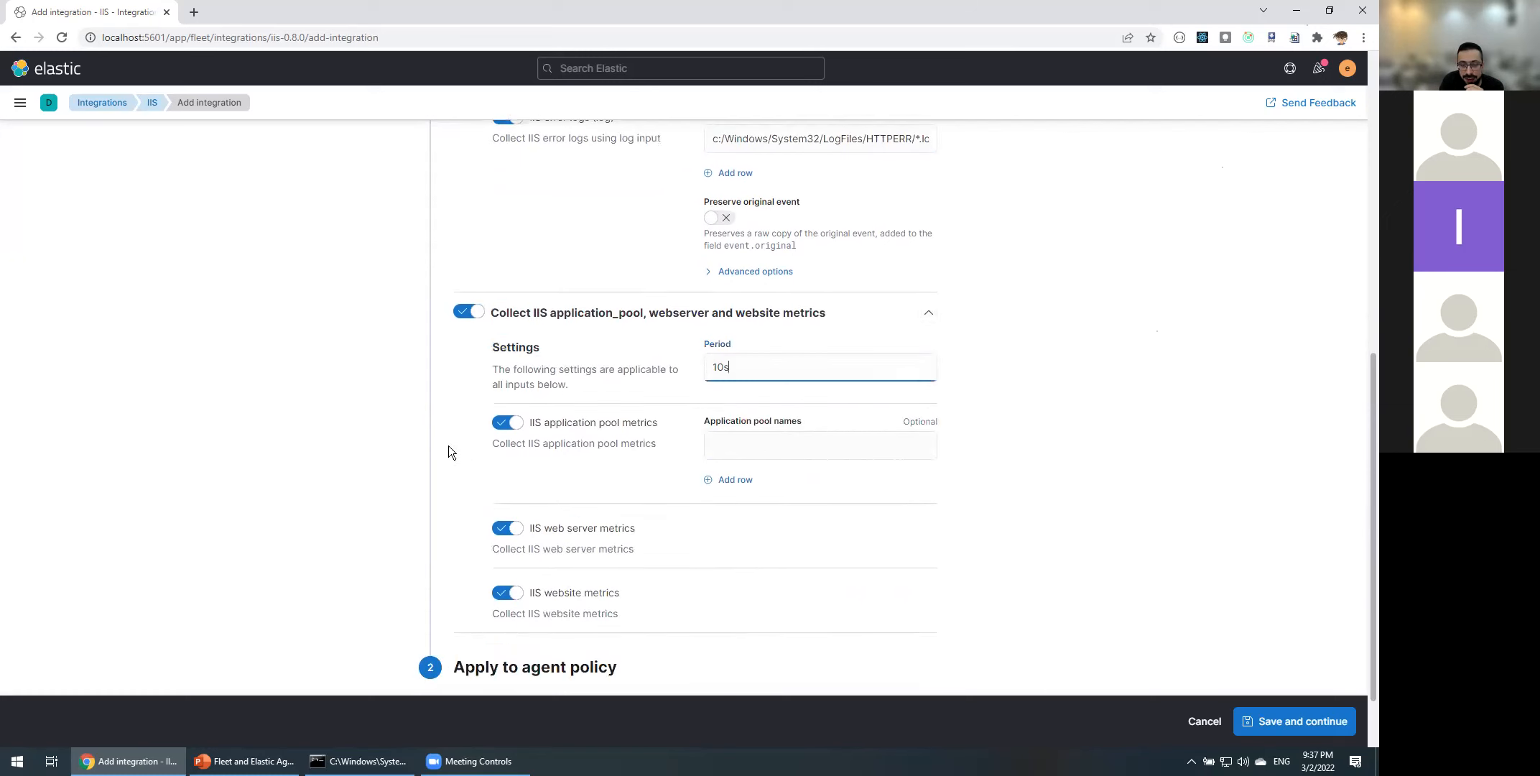
left_click(928, 314)
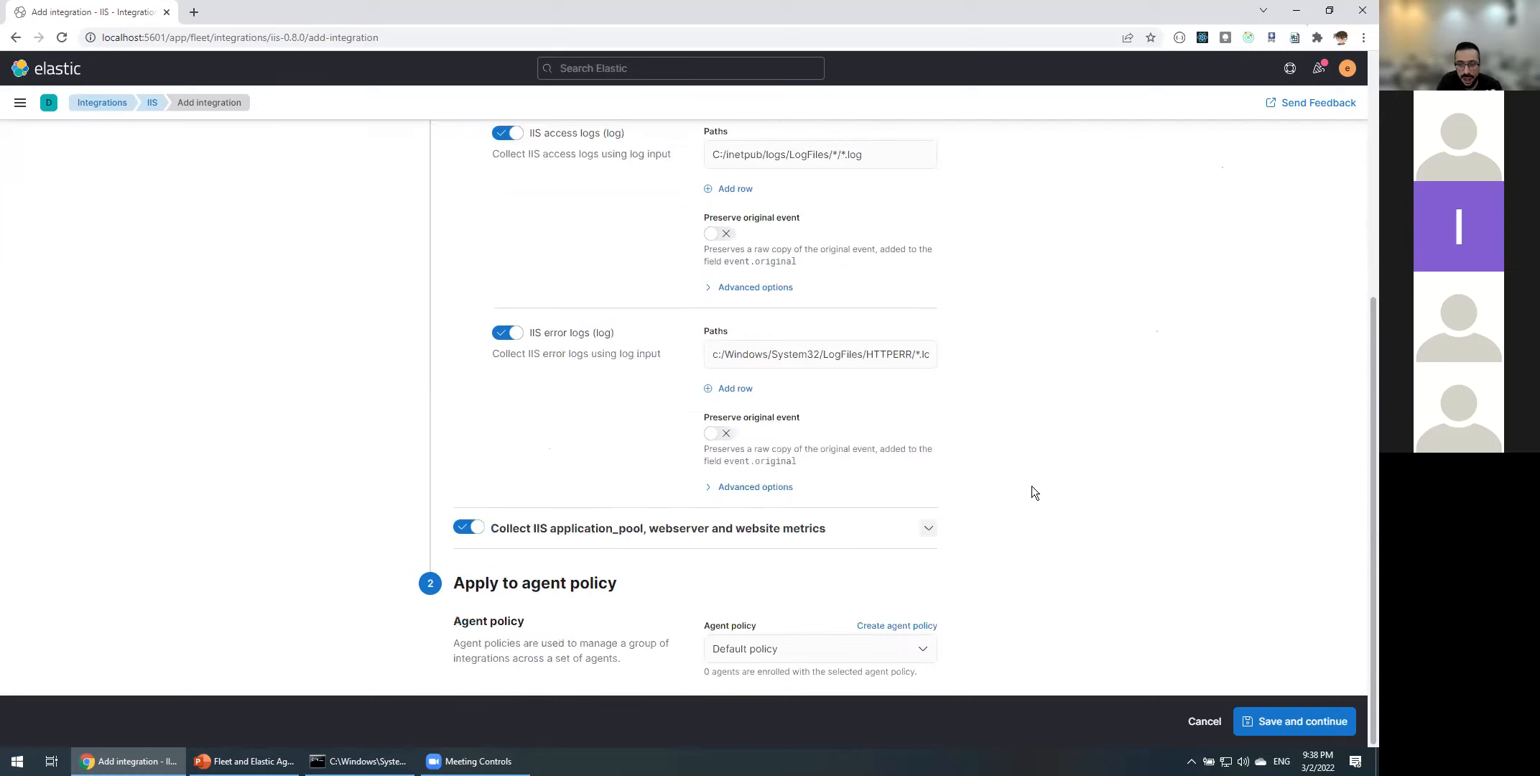
- Check which agent policies the IIS integration can be applied to, and cancel adding it
scroll(1035, 462, "up", 5)
scroll(1035, 461, "down", 6)
left_click(793, 648)
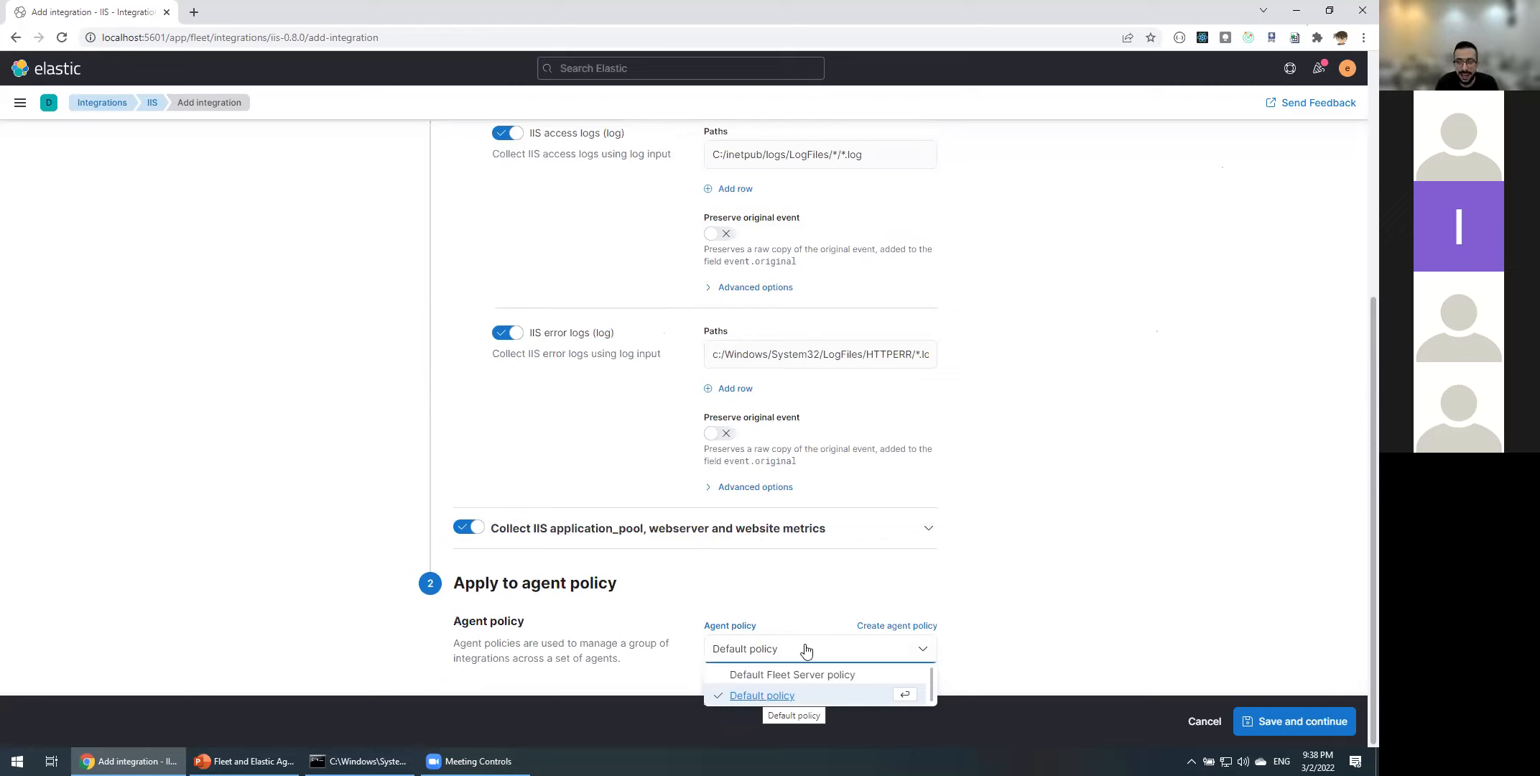
left_click(1198, 722)
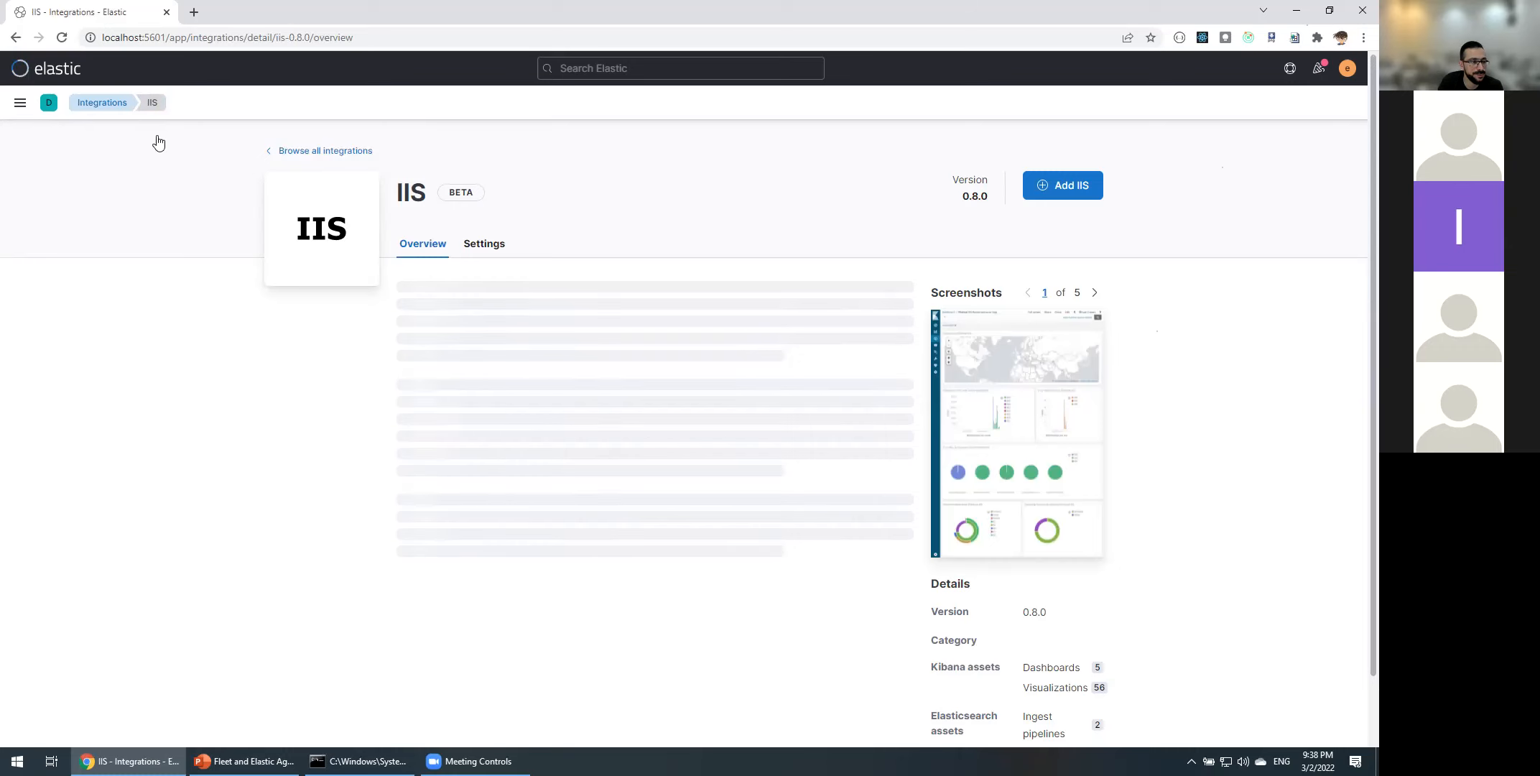
- Go to Fleet and show its list of agent policies
left_click(25, 108)
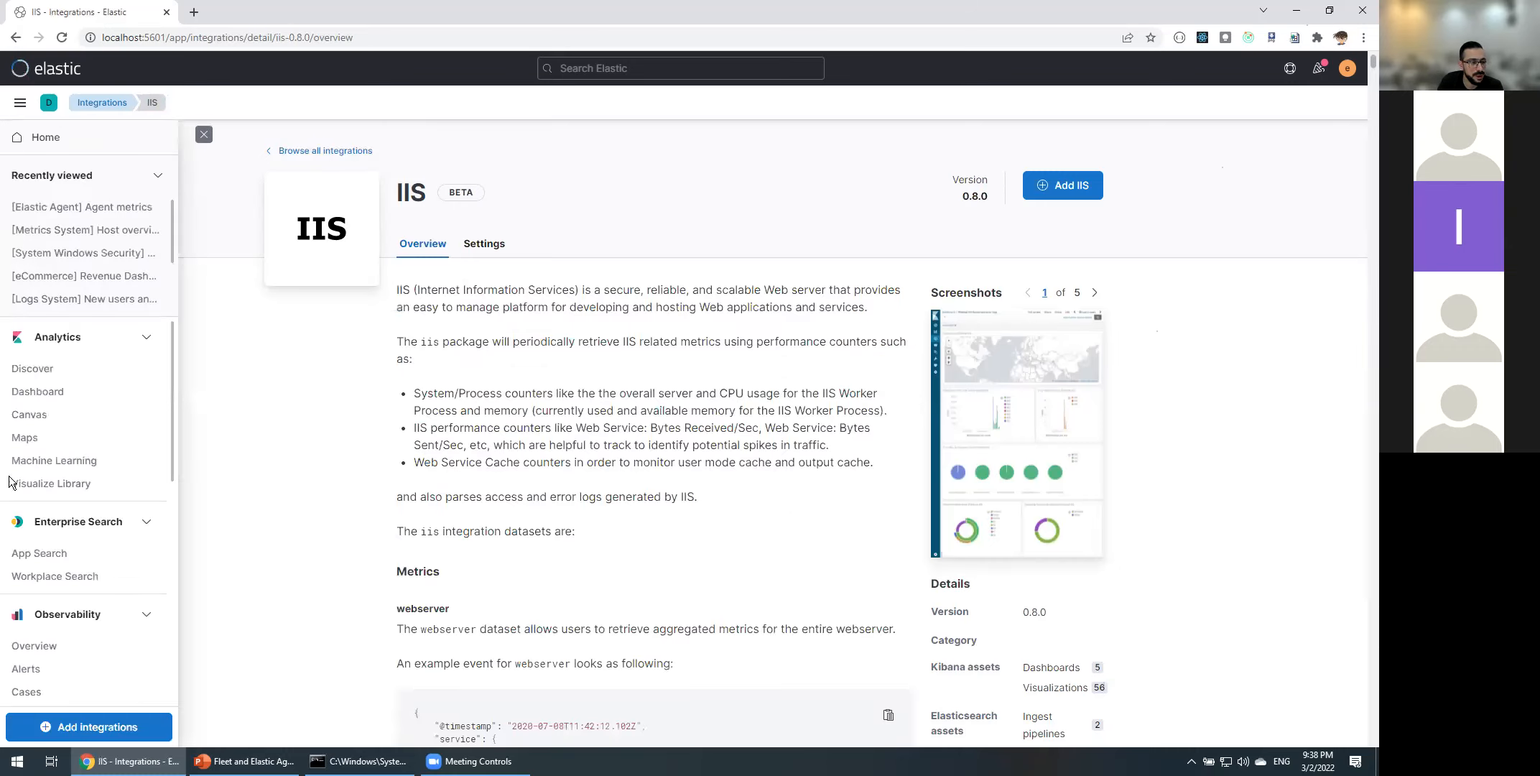
scroll(13, 480, "down", 10)
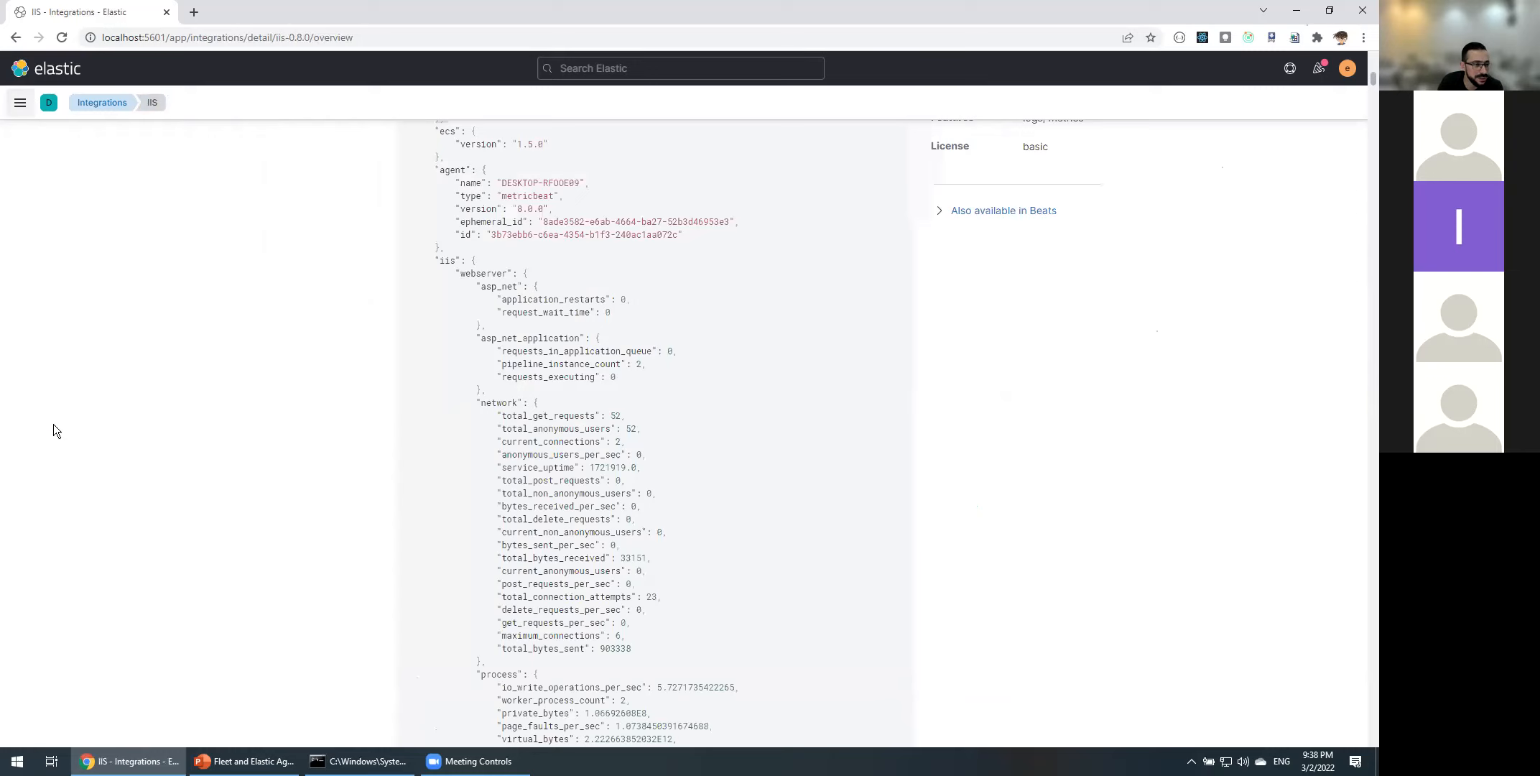
scroll(62, 440, "down", 6)
left_click(80, 629)
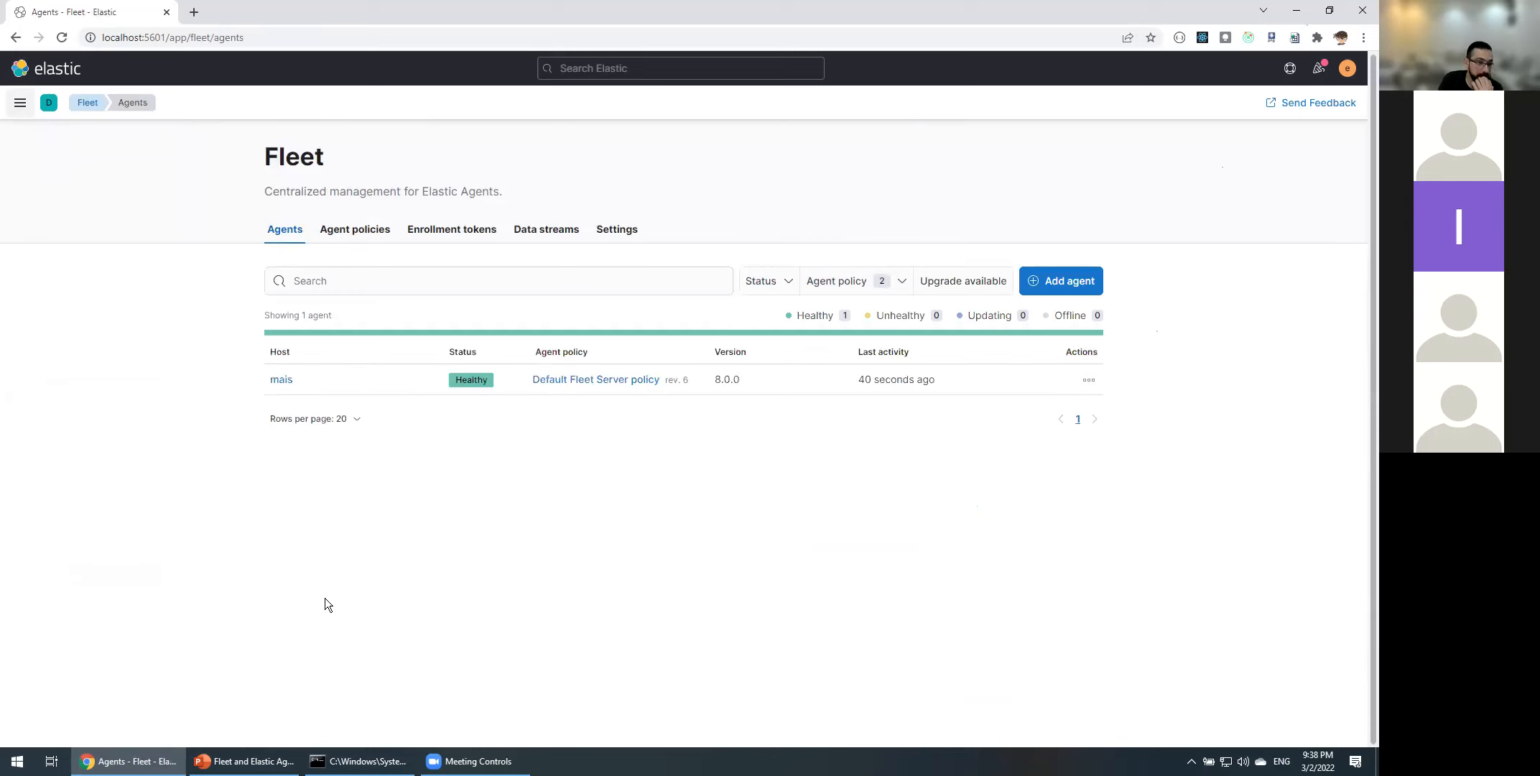
left_click(364, 237)
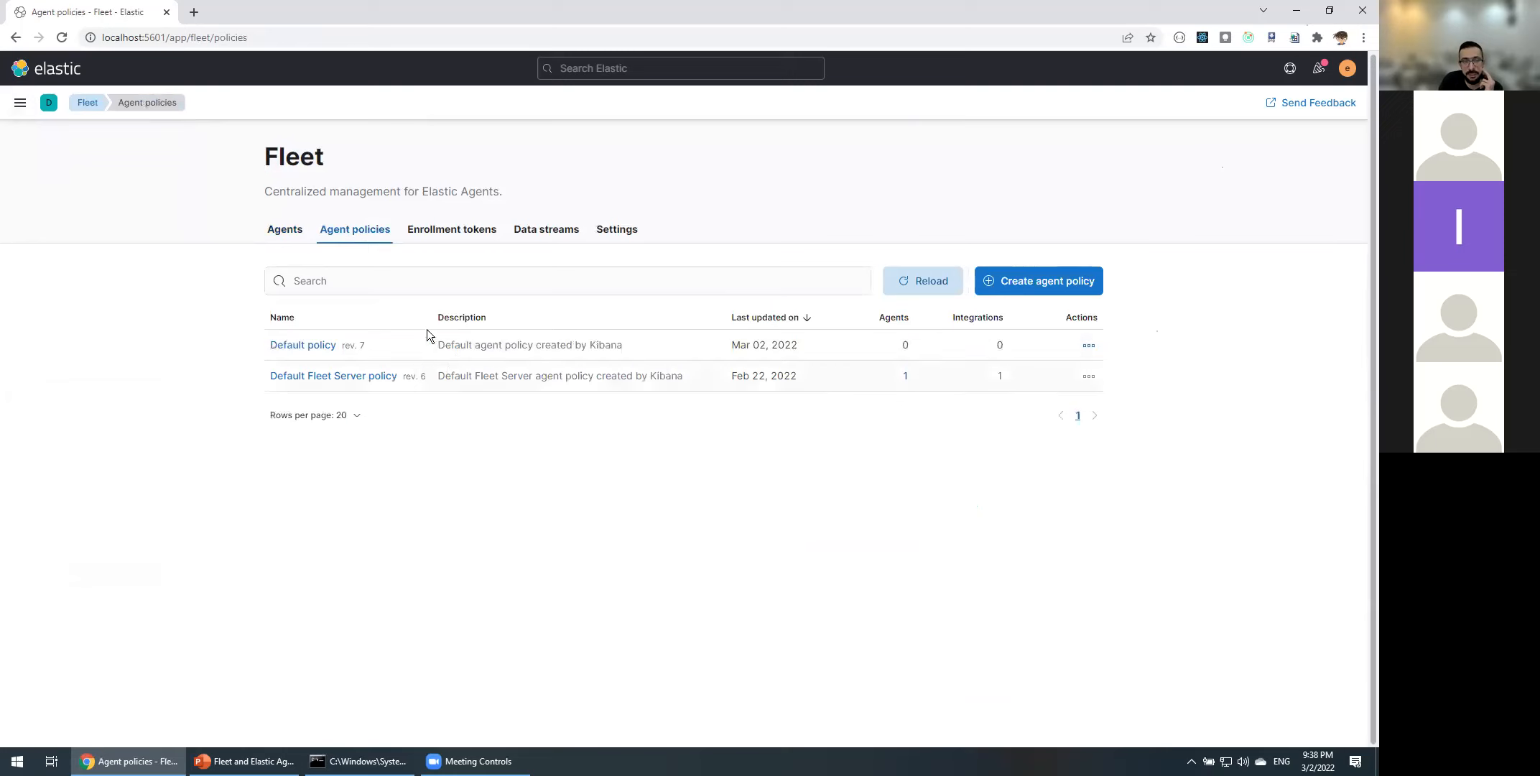
- Open the form for creating an agent policy, review its basic and advanced options, and close it without creating a policy
left_click(1051, 286)
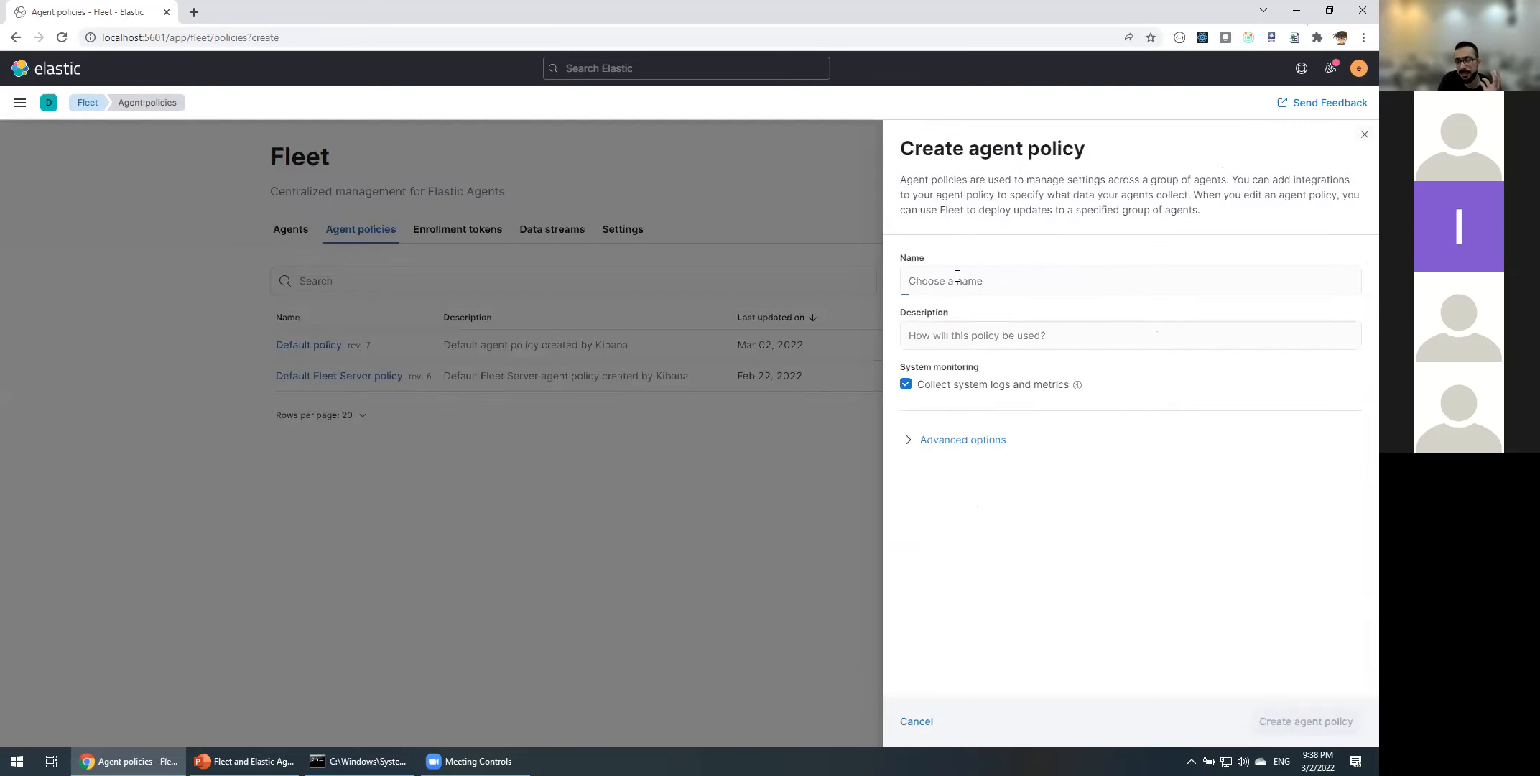
left_click(962, 342)
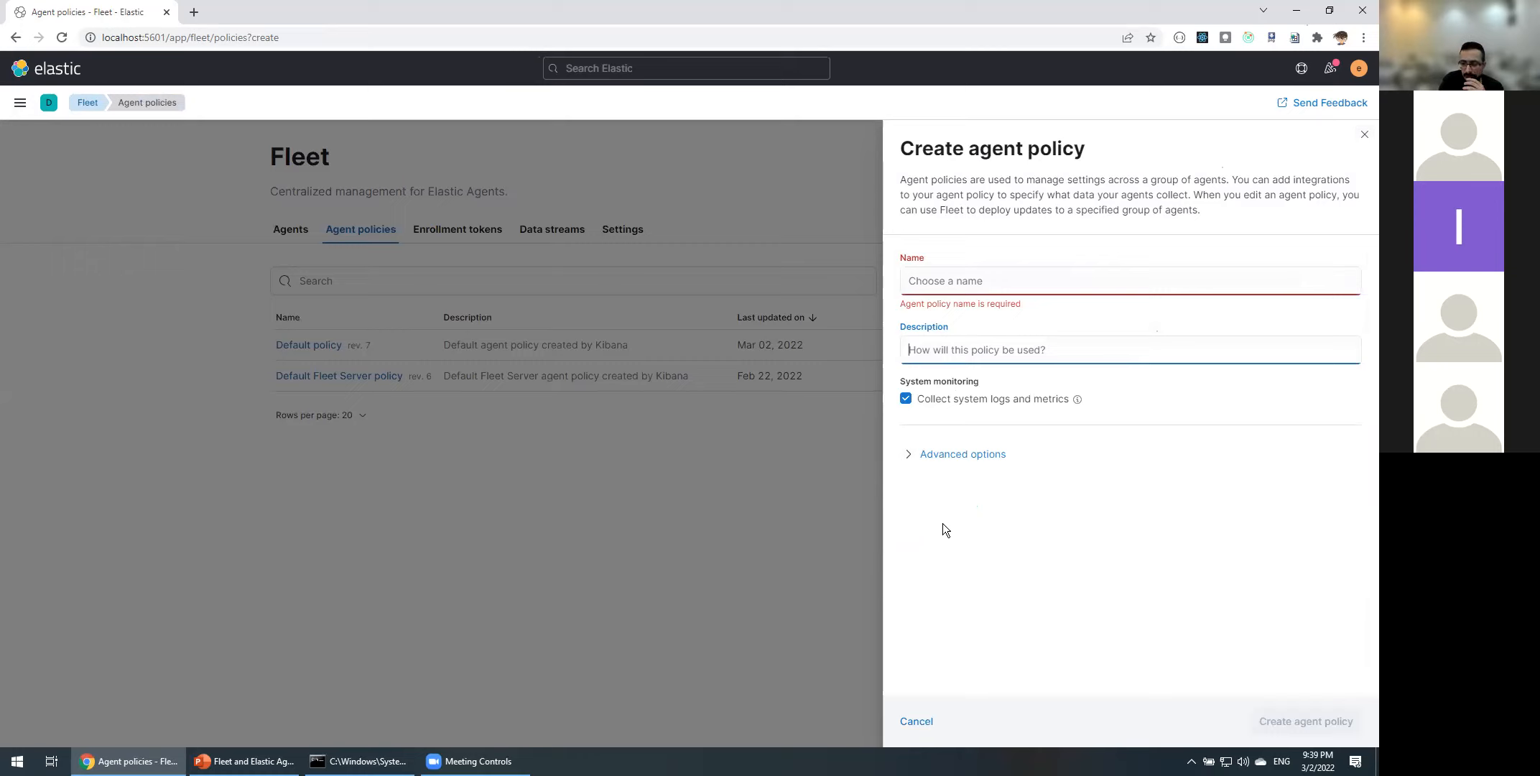
left_click(977, 459)
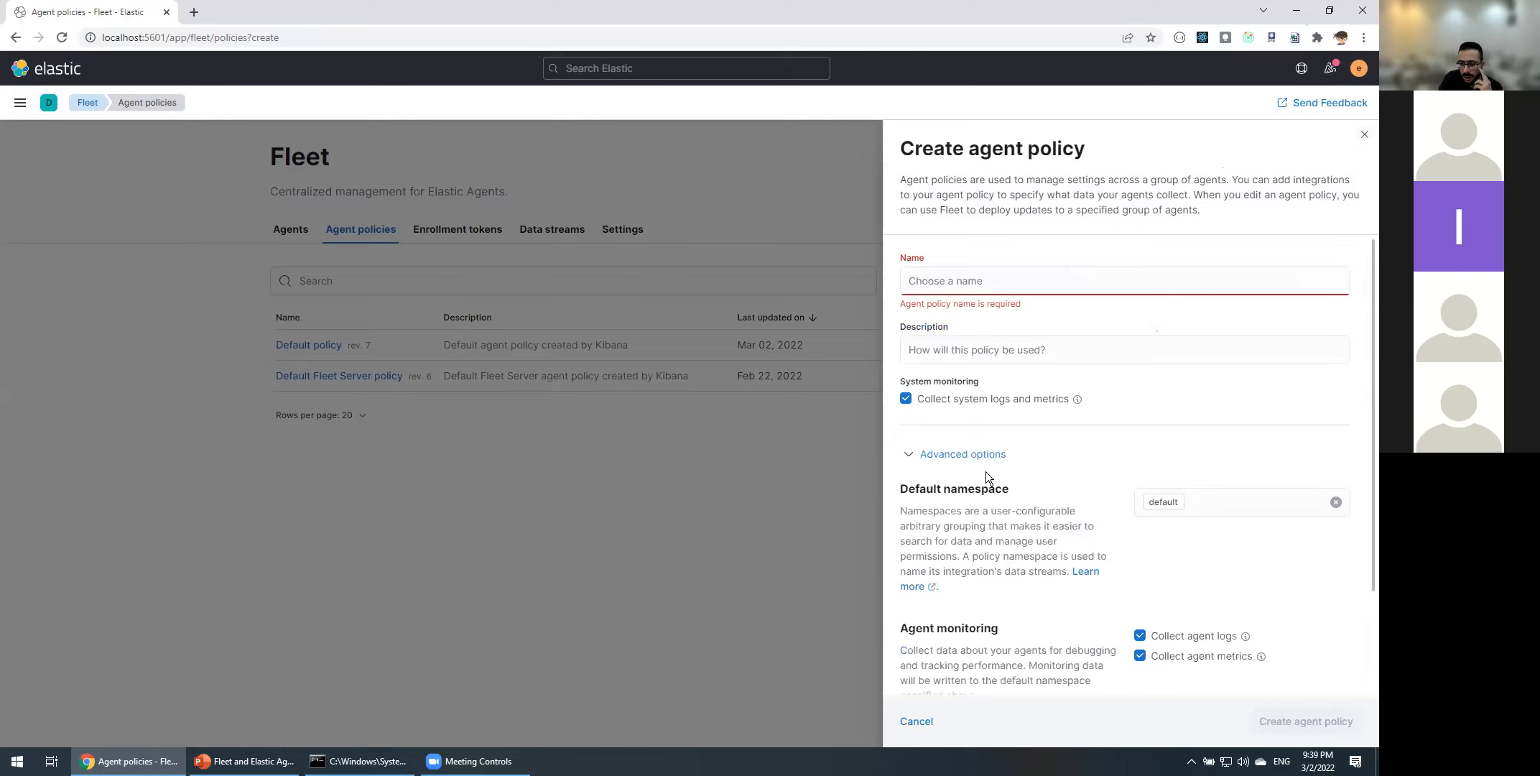
scroll(991, 518, "down", 2)
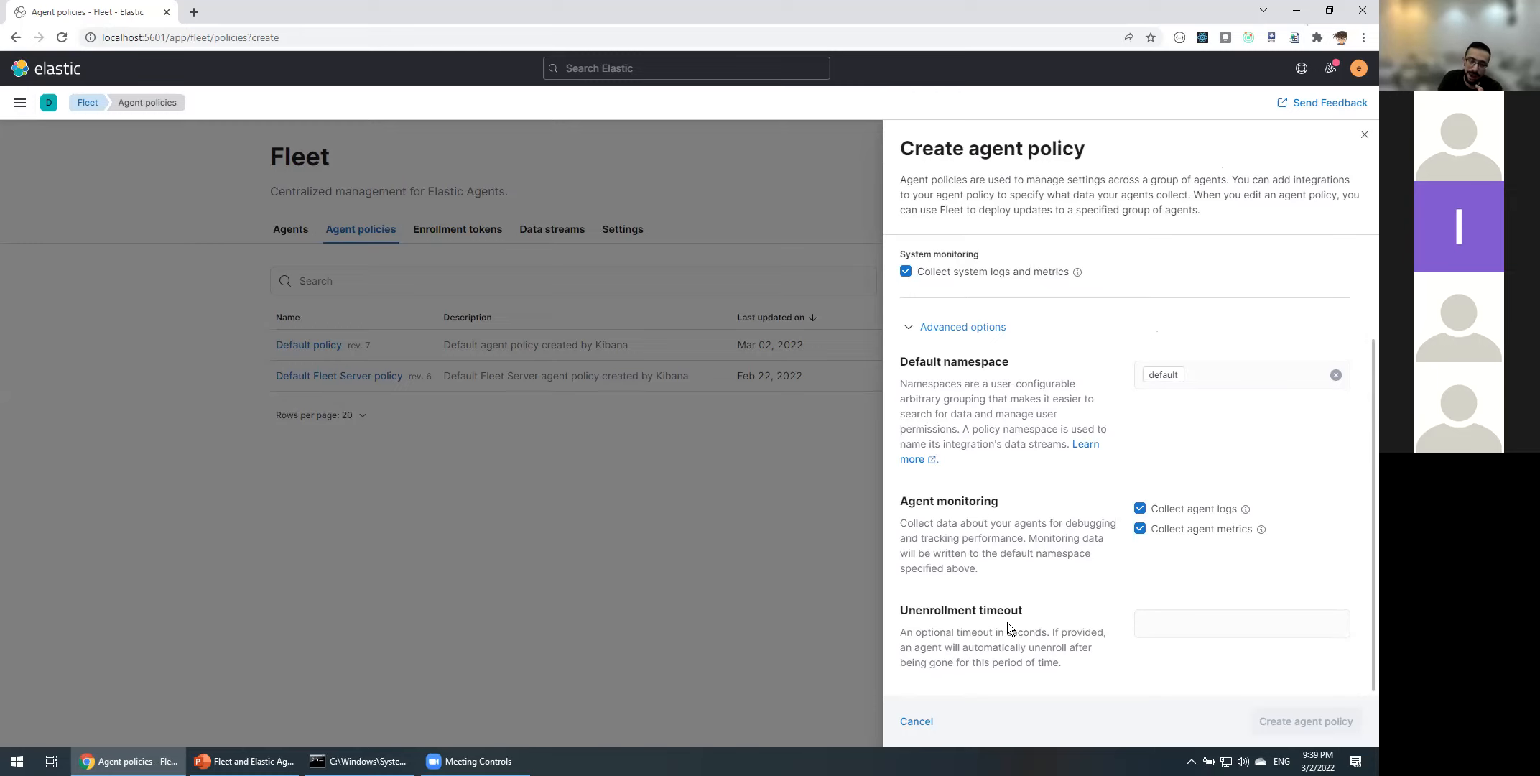
scroll(1008, 622, "up", 2)
left_click(974, 454)
left_click(732, 443)
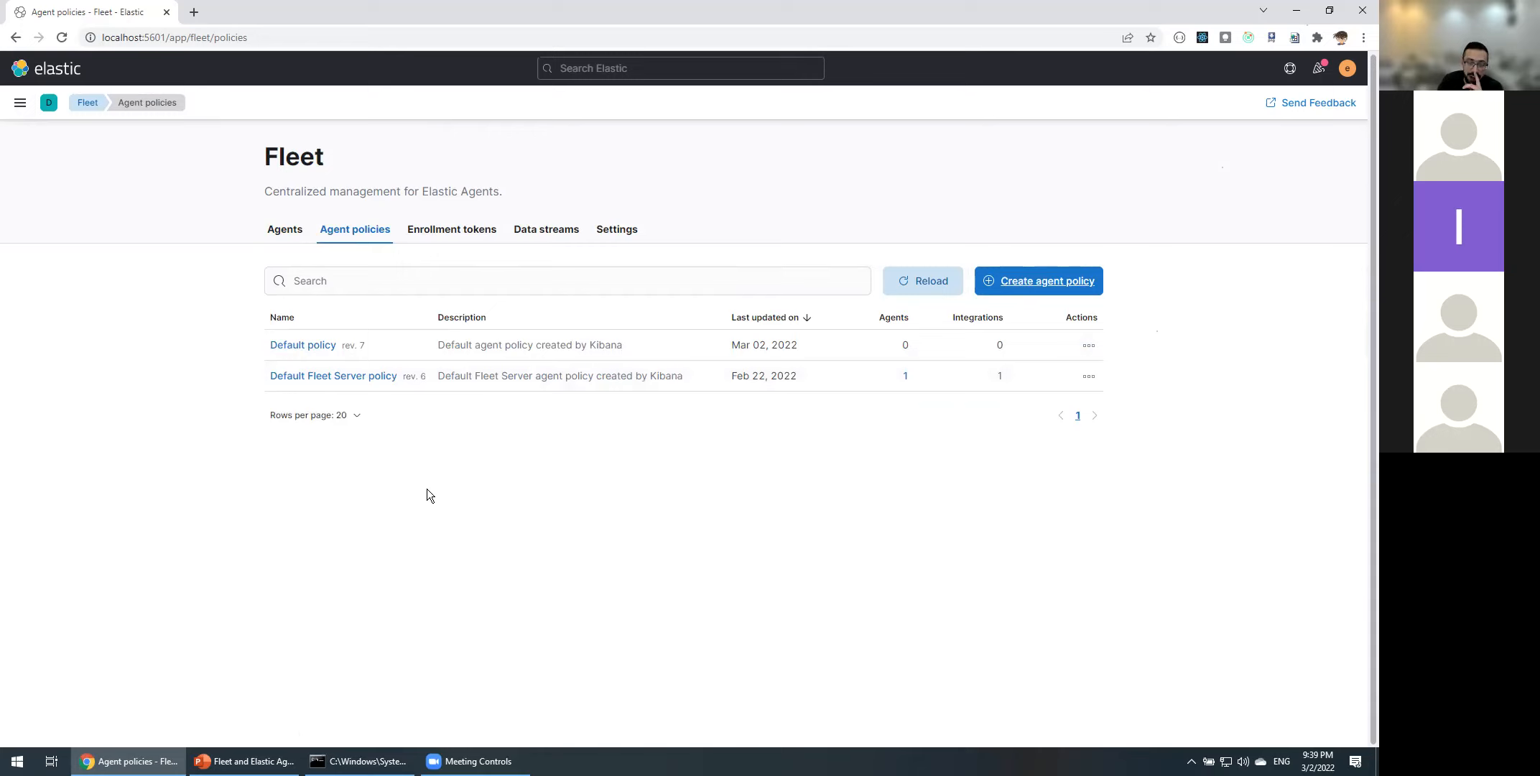
- Check the actions available for the Default Fleet Server policy and the Default policy in the policy list
left_click(1090, 376)
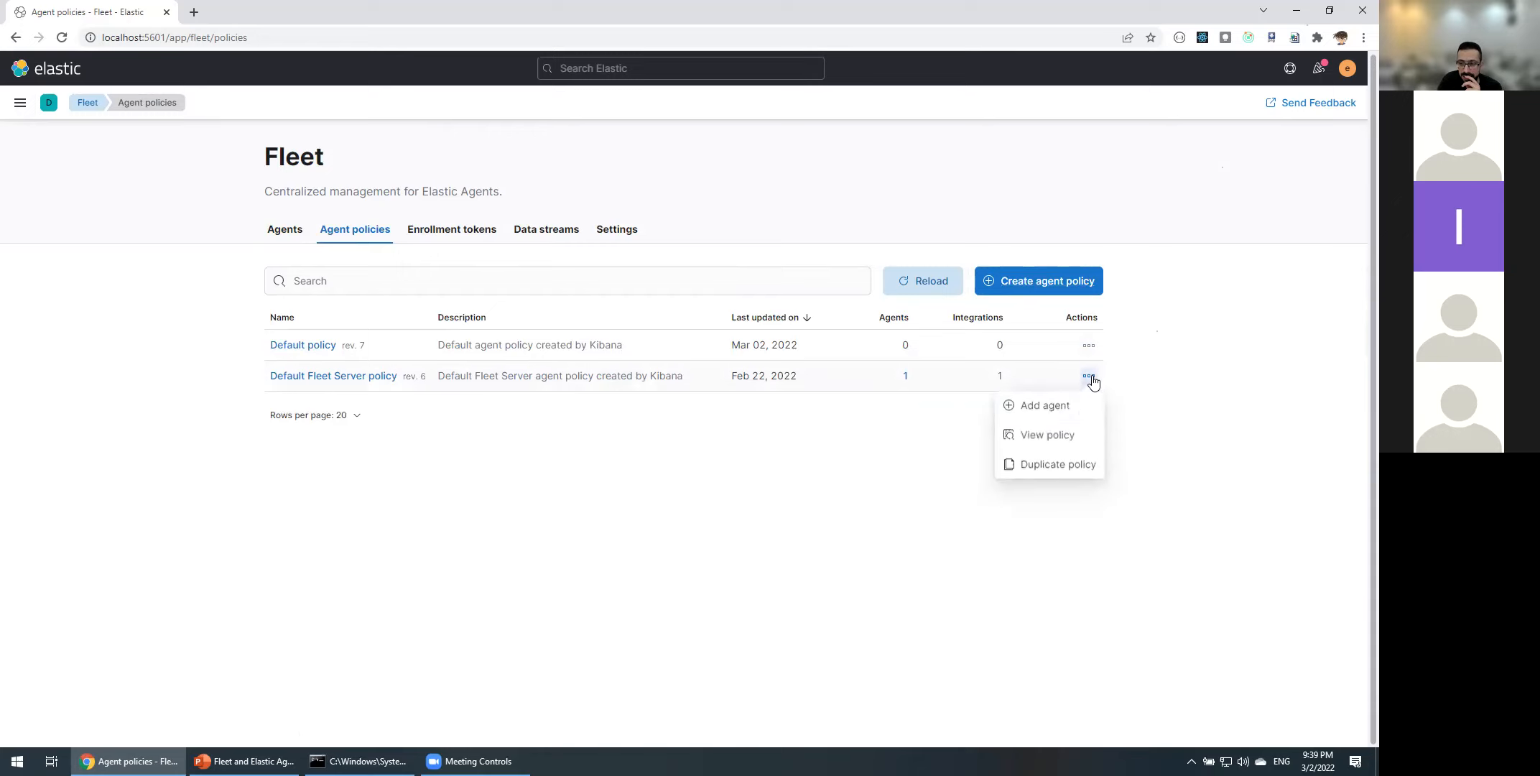
left_click(896, 438)
left_click(1089, 345)
left_click(899, 427)
- Open the Default Fleet Server policy and check the actions available for it
left_click(367, 374)
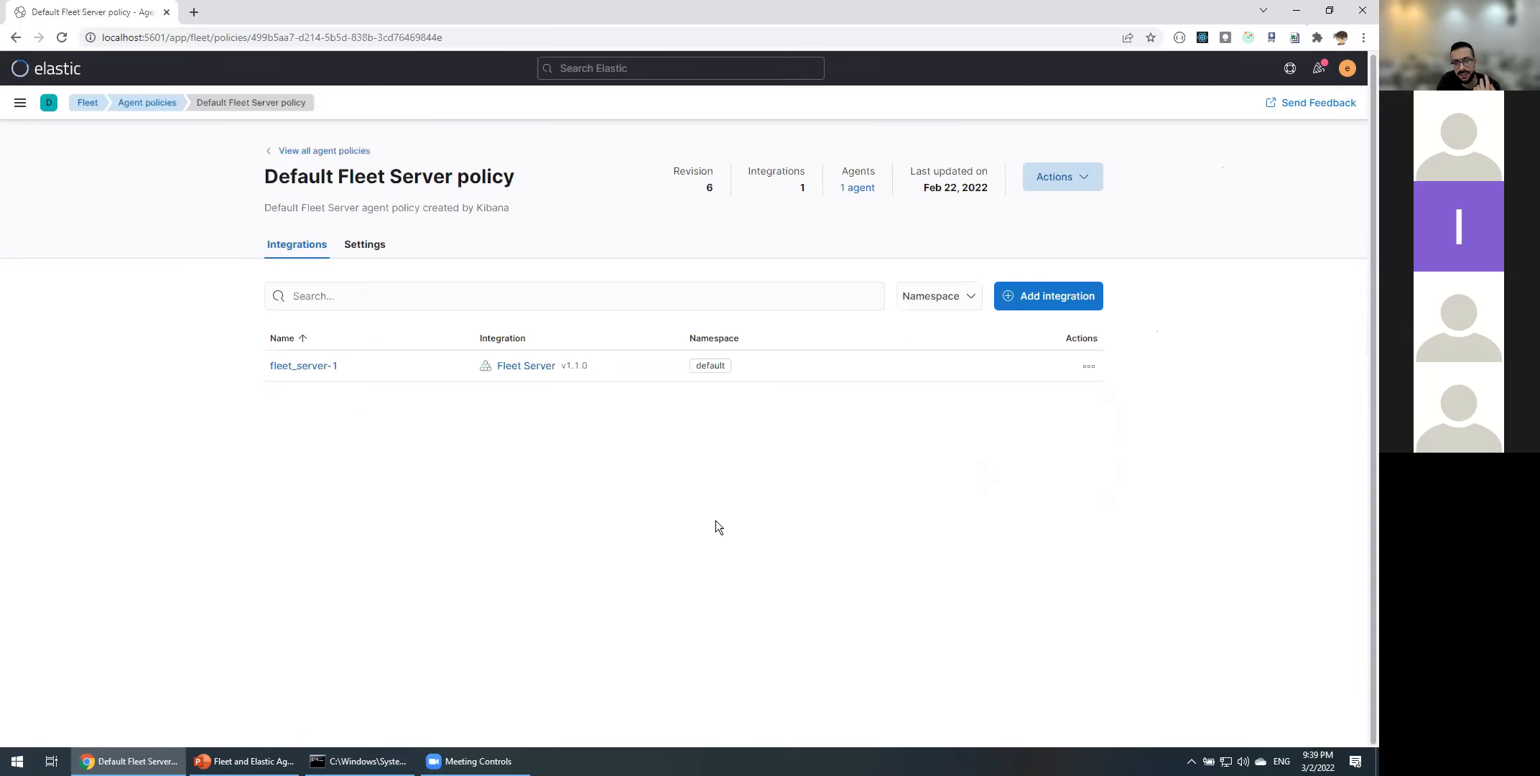
left_click(1069, 179)
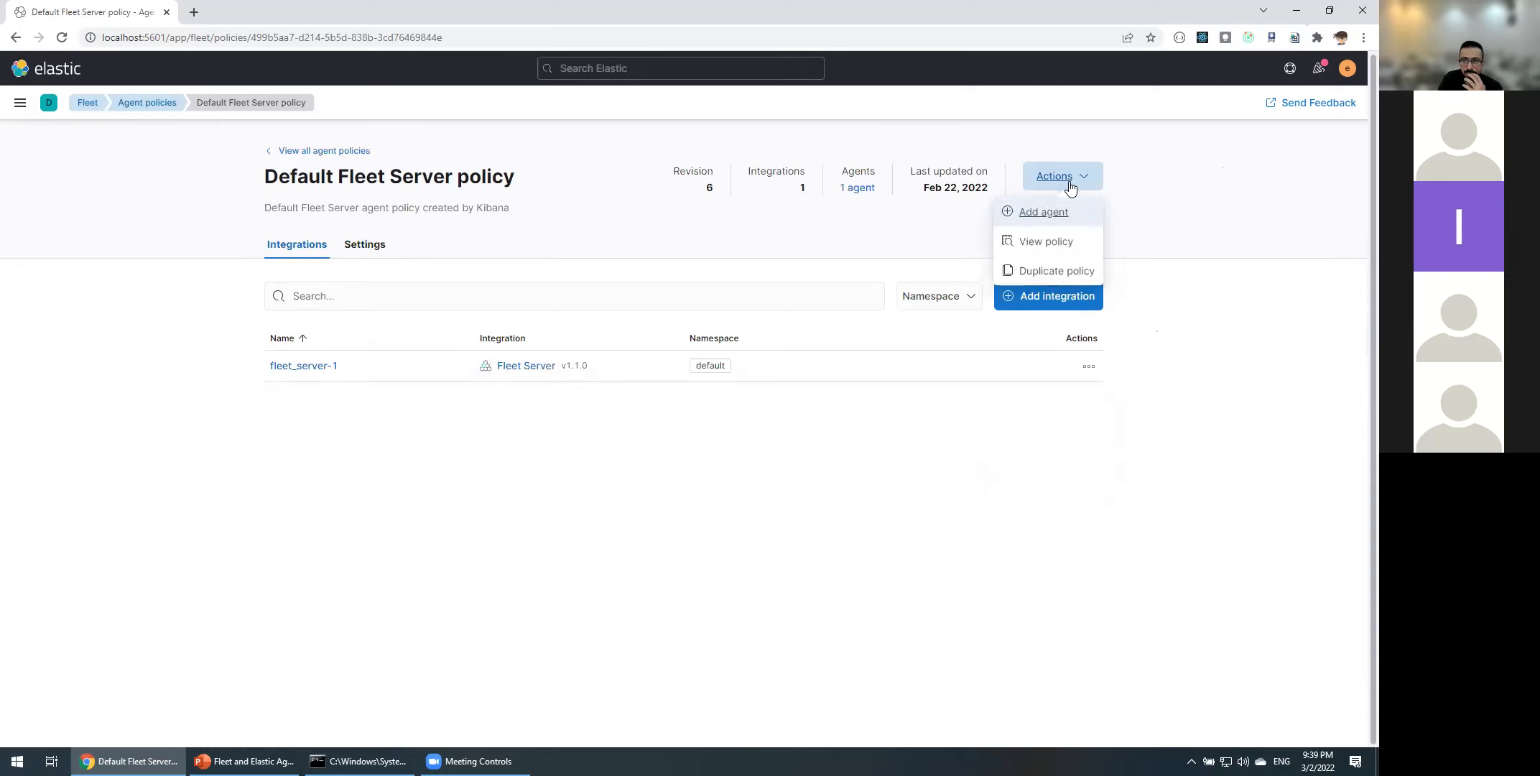
left_click(1145, 204)
- Review the Default Fleet Server policy's settings, and return to its list of integrations
left_click(366, 245)
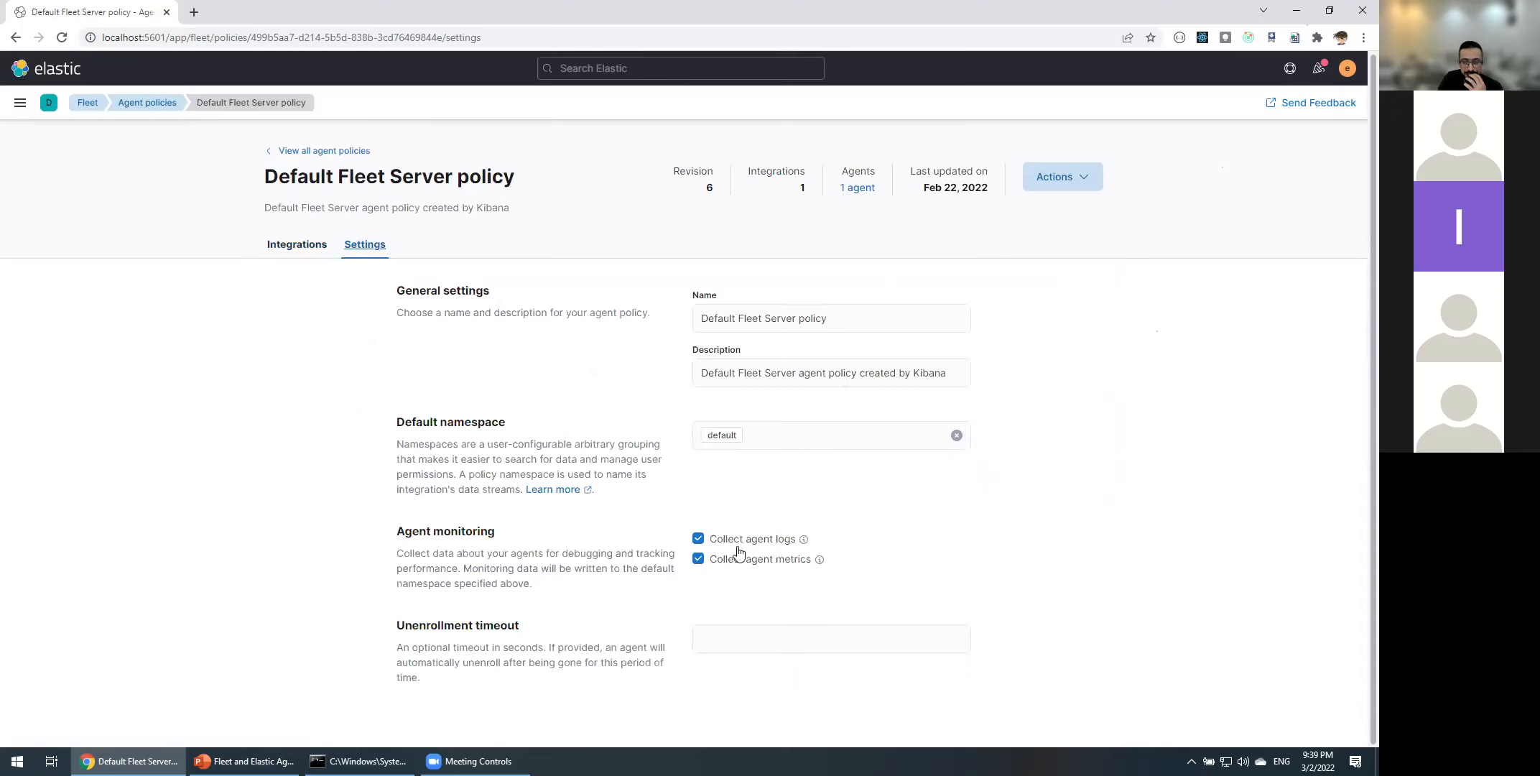
left_click(704, 317)
left_click(1054, 182)
left_click(326, 383)
left_click(299, 257)
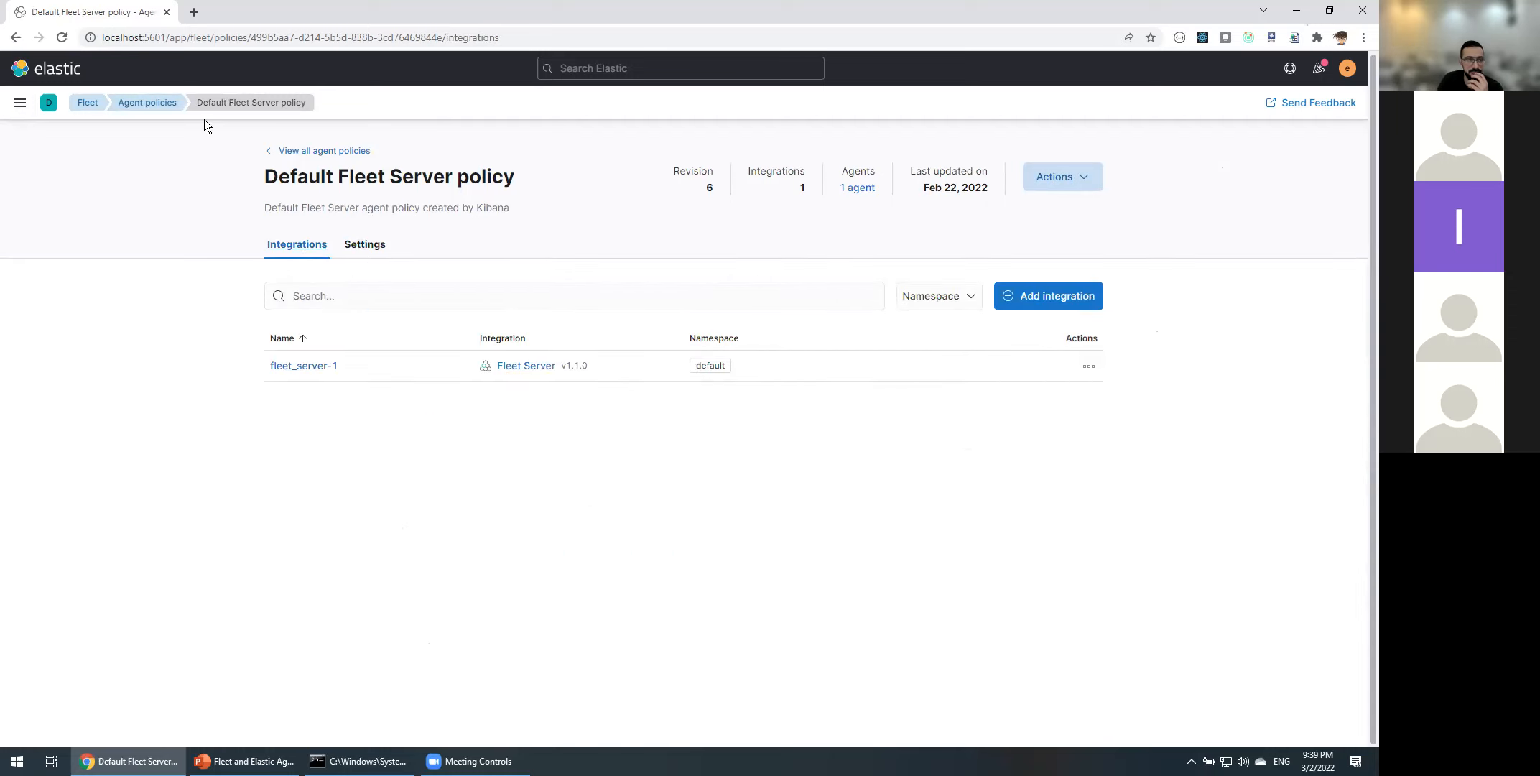
- Leave the policy, show Fleet's enrollment tokens, and reveal and hide the secret of the Default Fleet Server policy's token
left_click(148, 104)
left_click(86, 102)
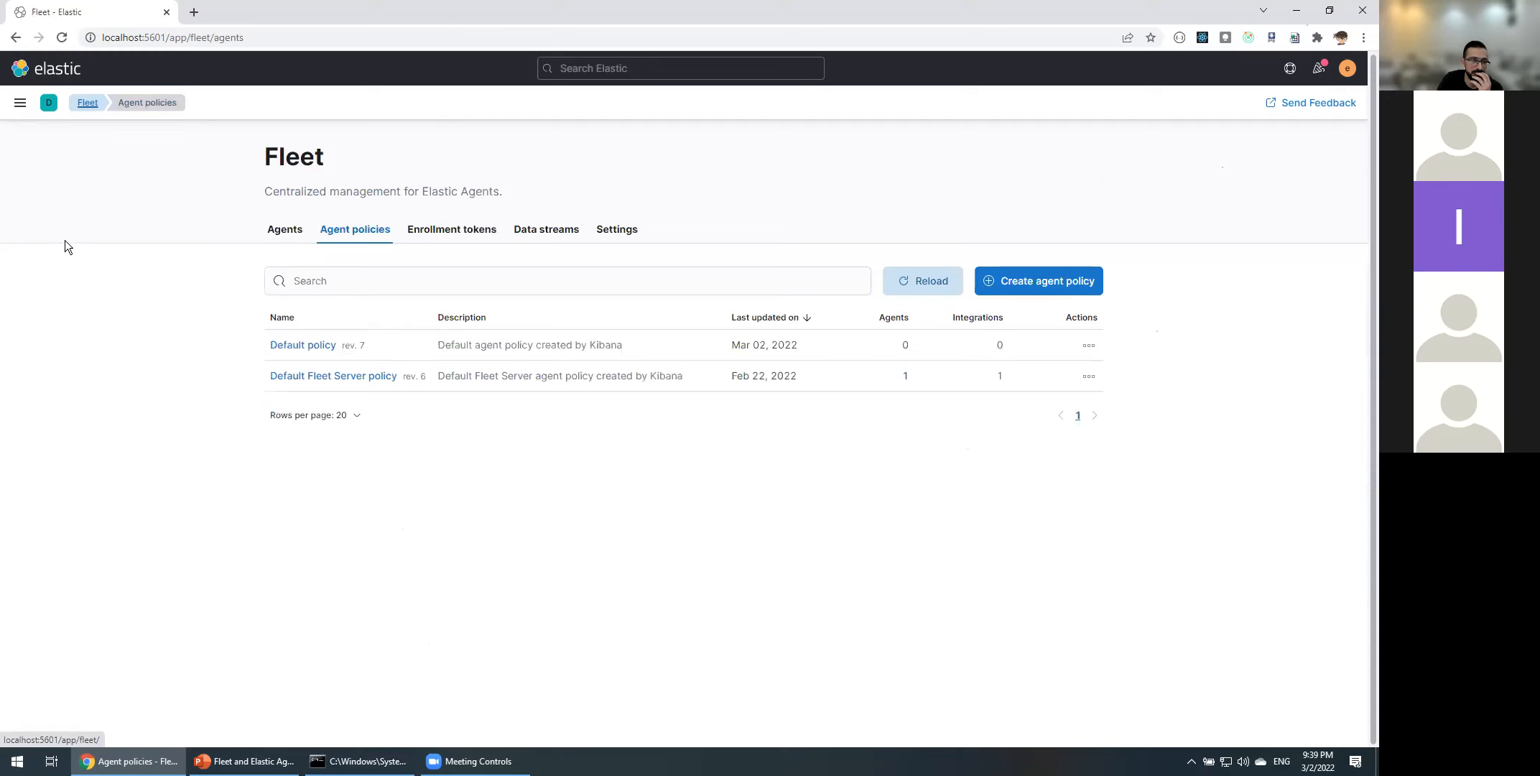
left_click(457, 240)
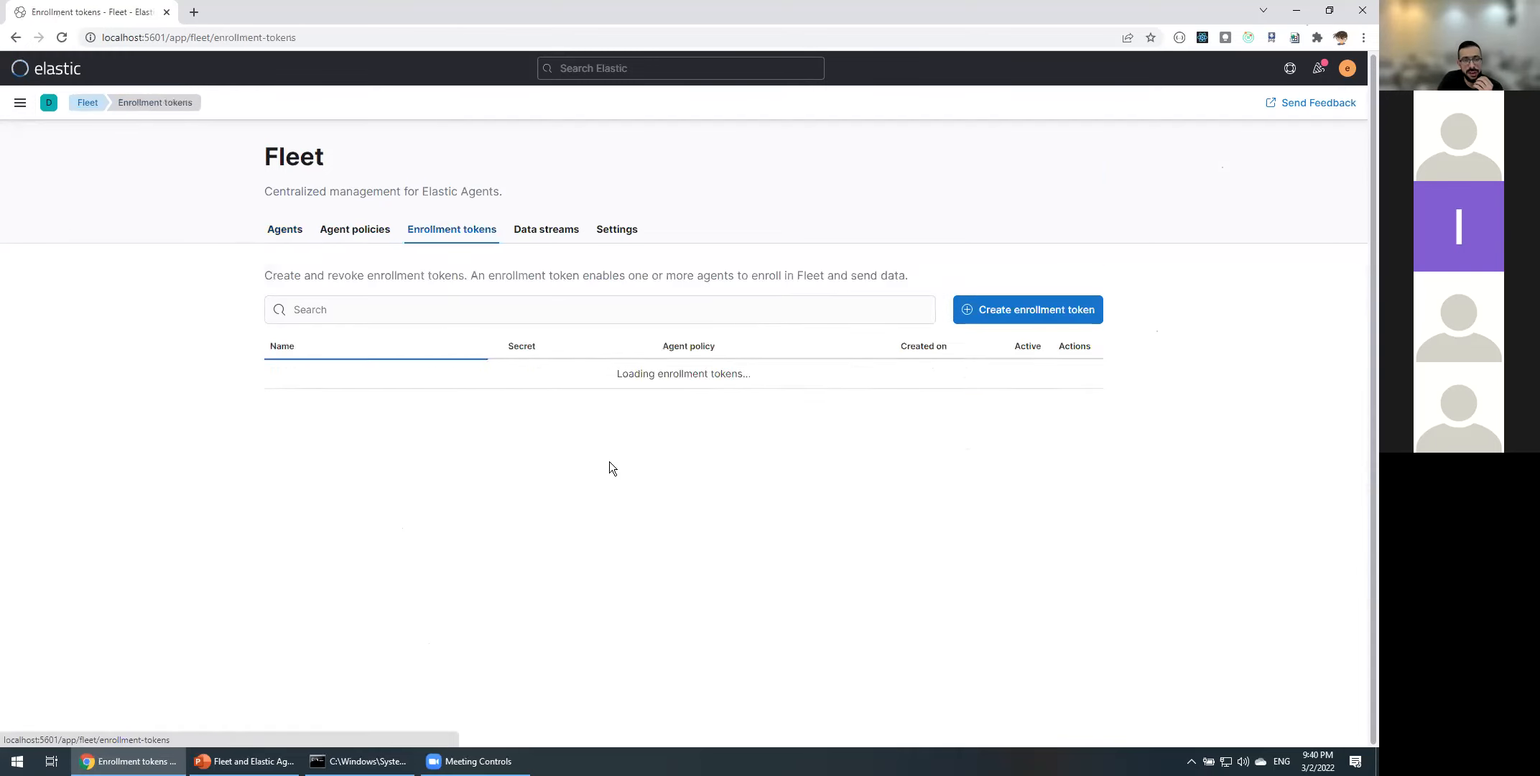
left_click(643, 387)
left_click(643, 386)
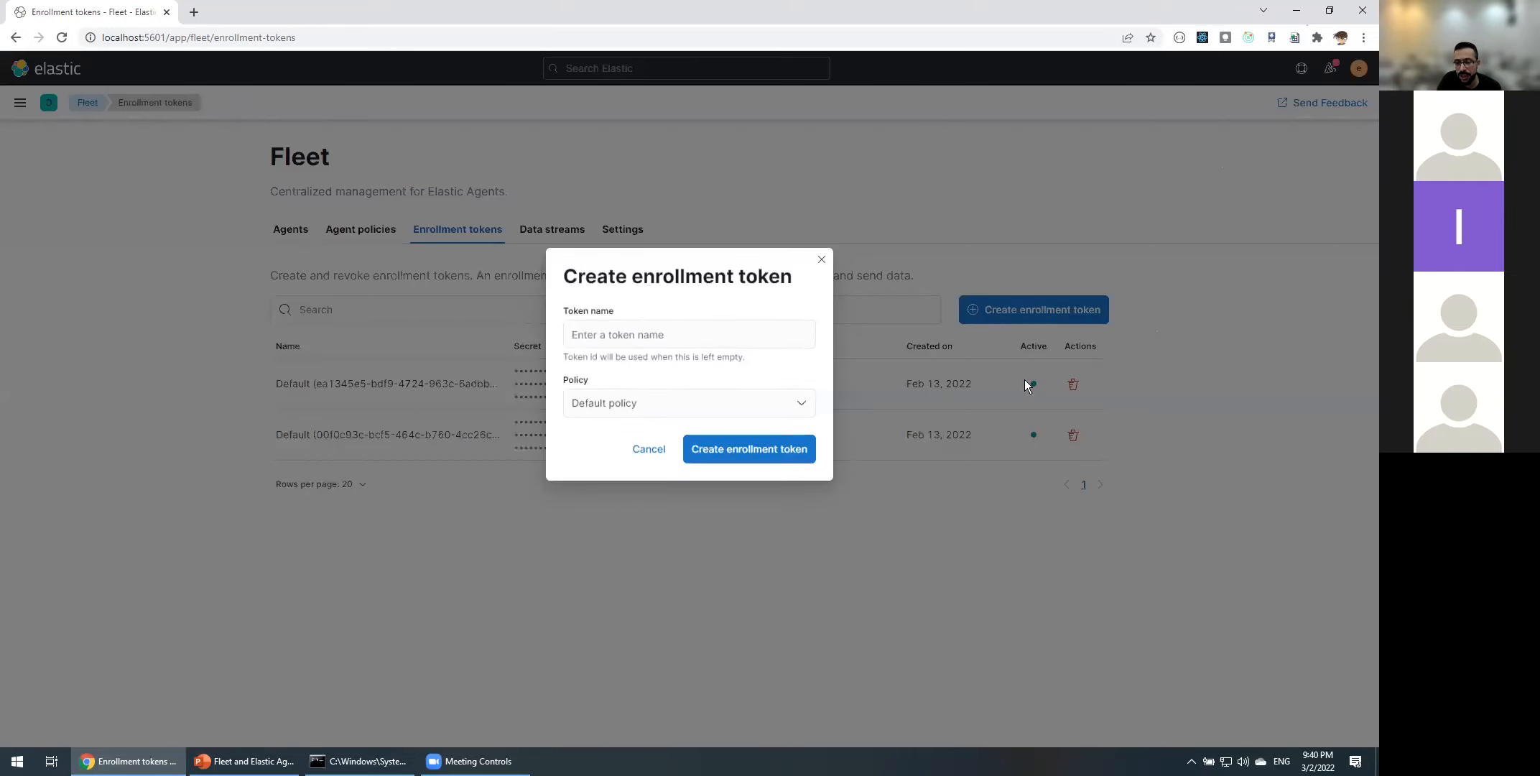
- Check which policies a new enrollment token can be assigned to, and cancel creating the token
left_click(705, 404)
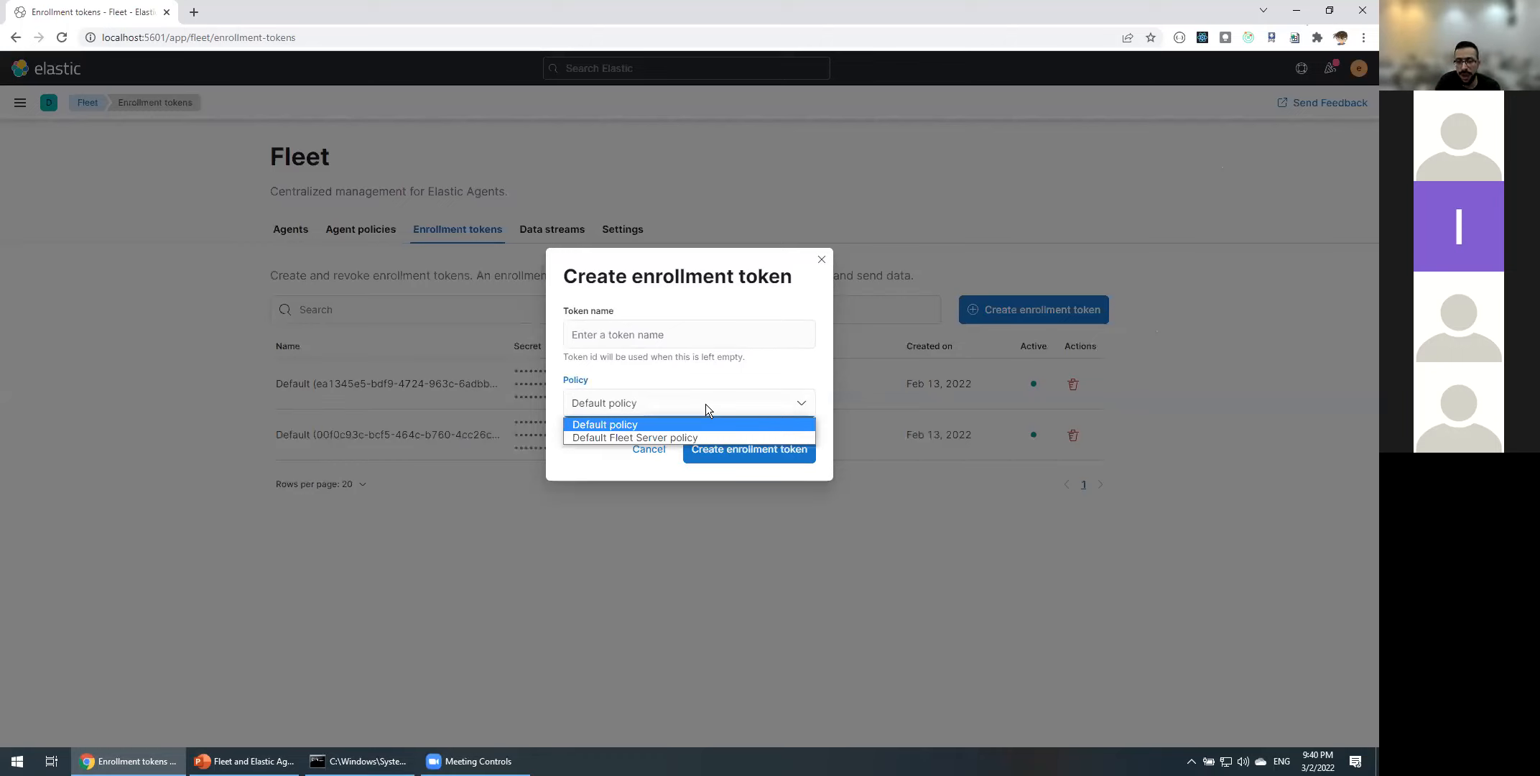
left_click(667, 336)
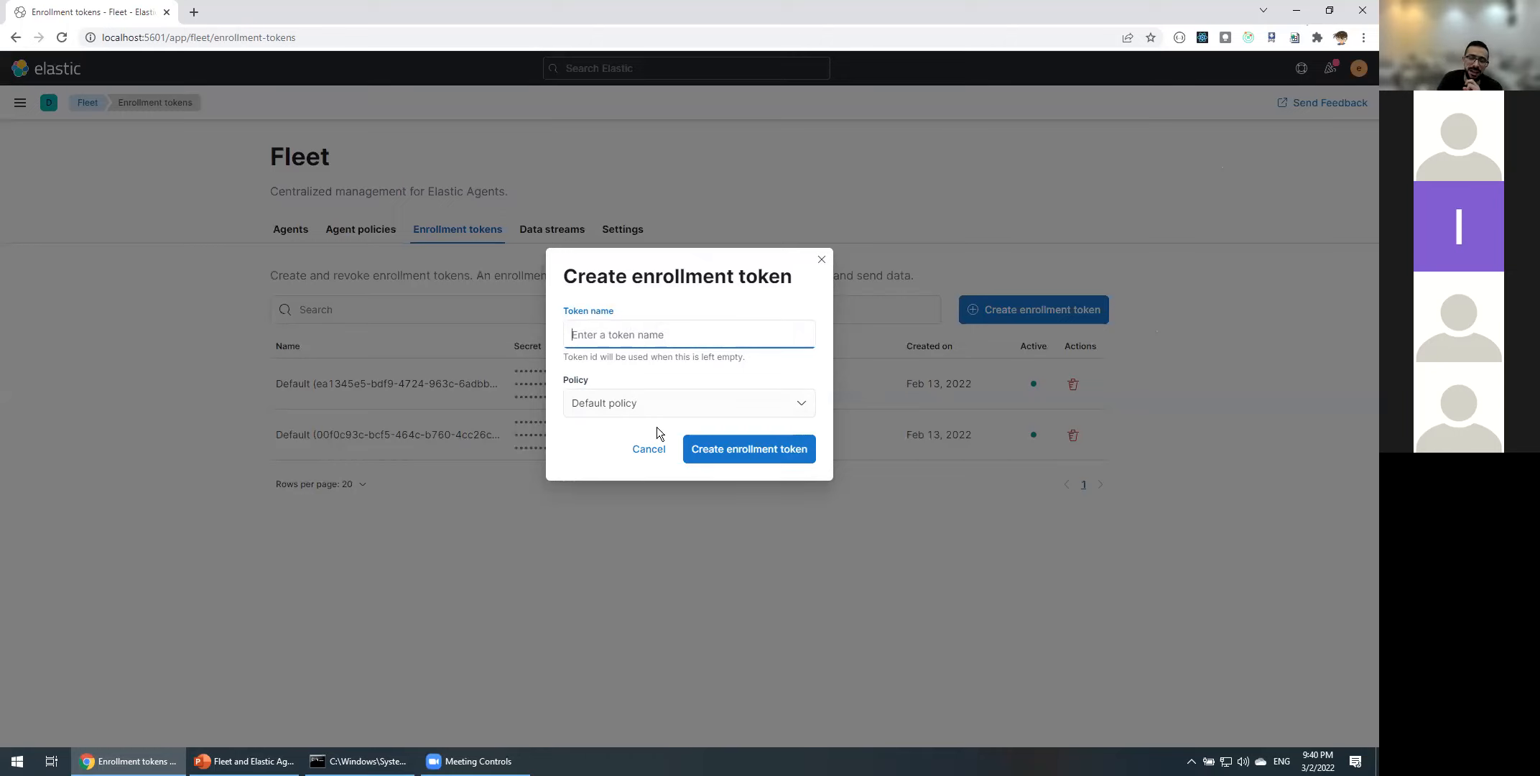
left_click(649, 450)
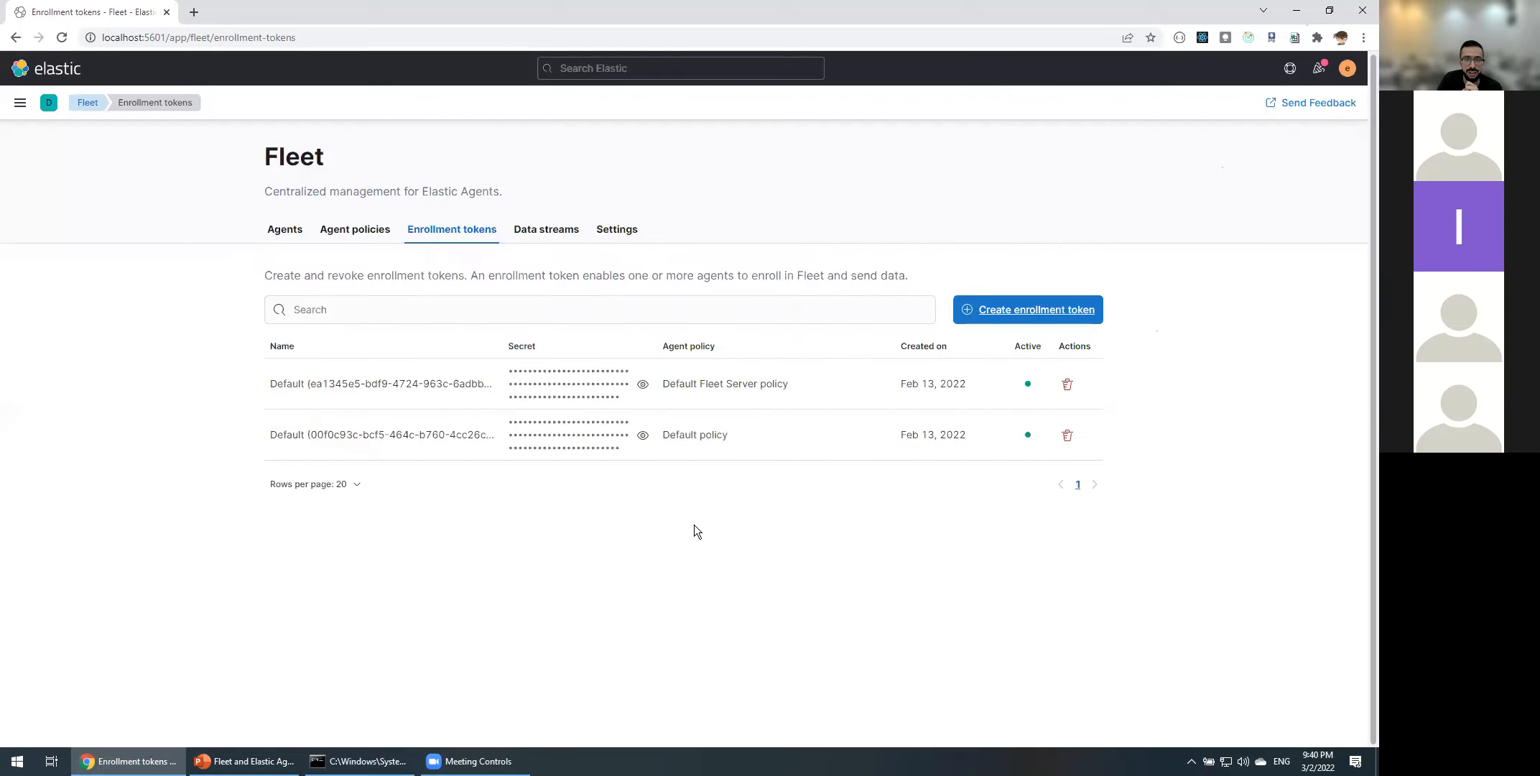
- View Fleet's data streams, and examine the Fleet server host URL and its port in the Fleet settings
left_click(546, 229)
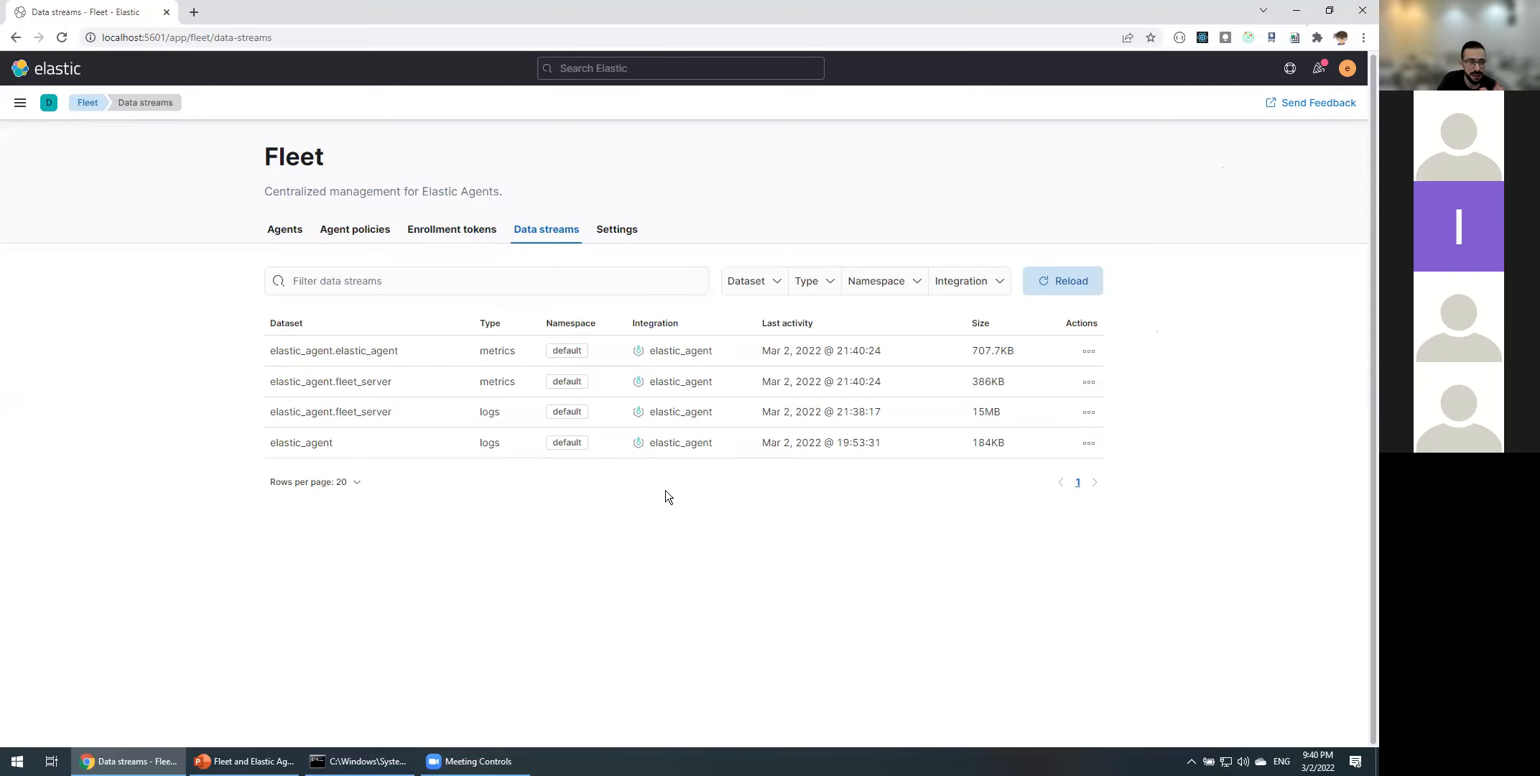
left_click(617, 229)
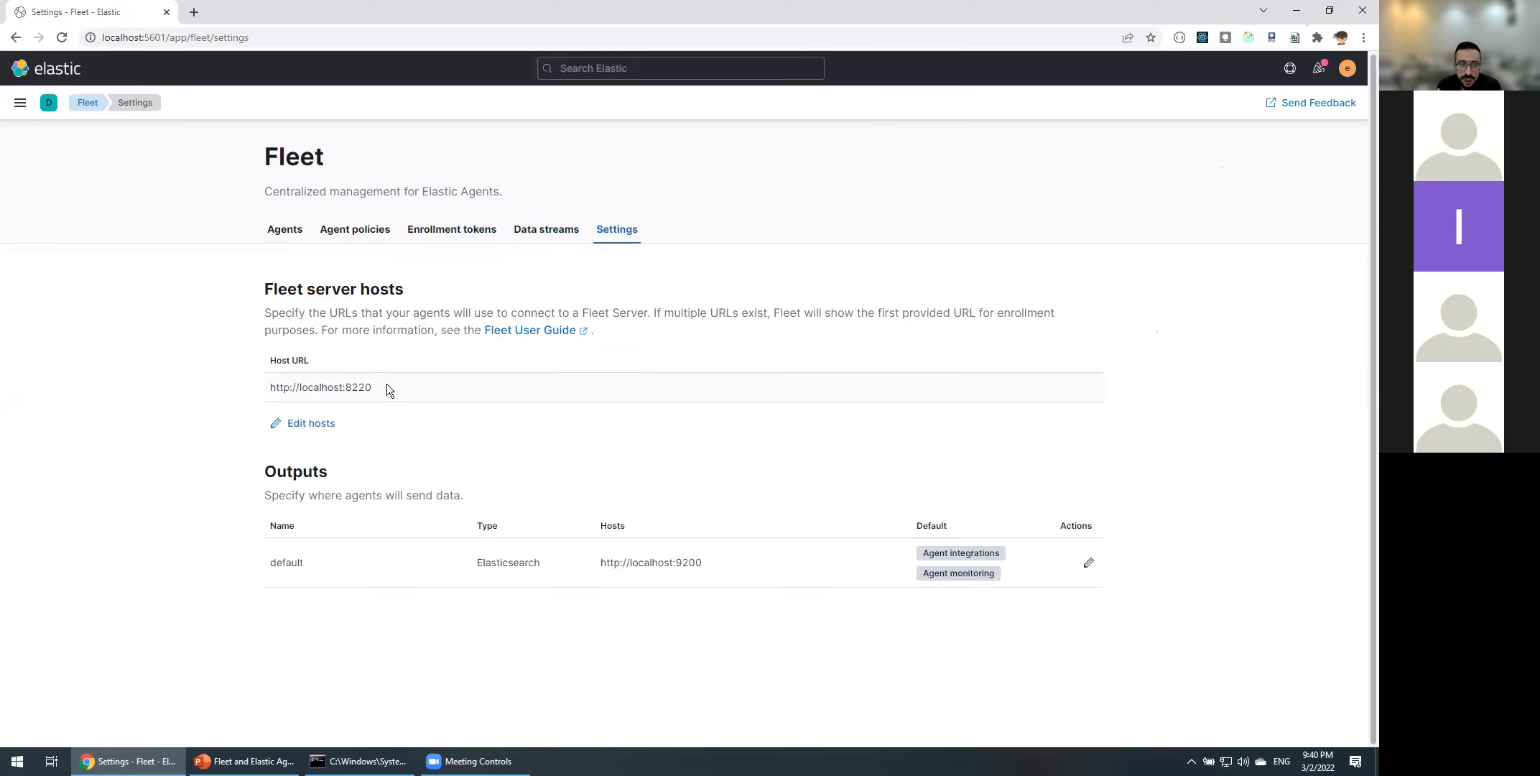
triple_click(325, 297)
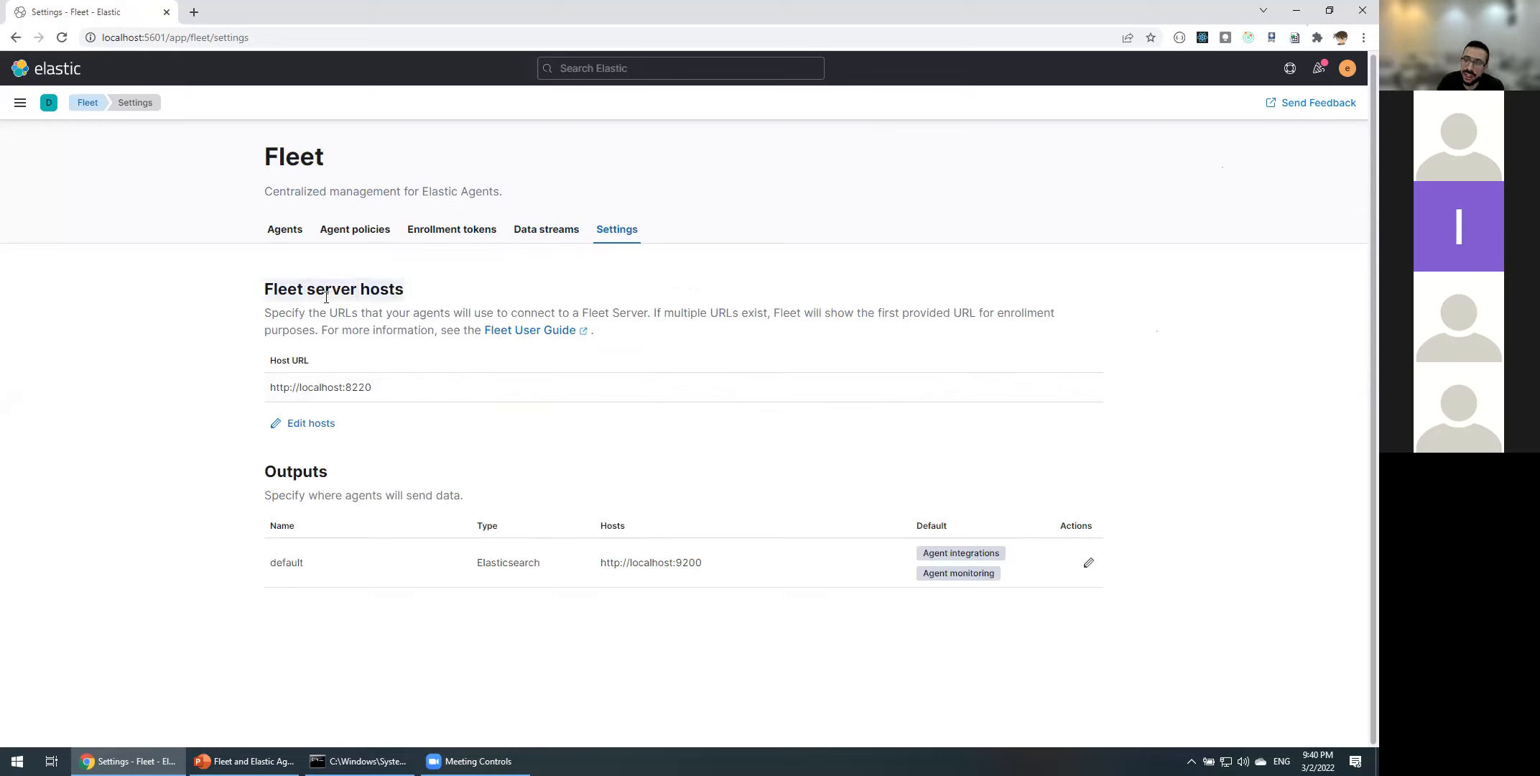
left_click(345, 388)
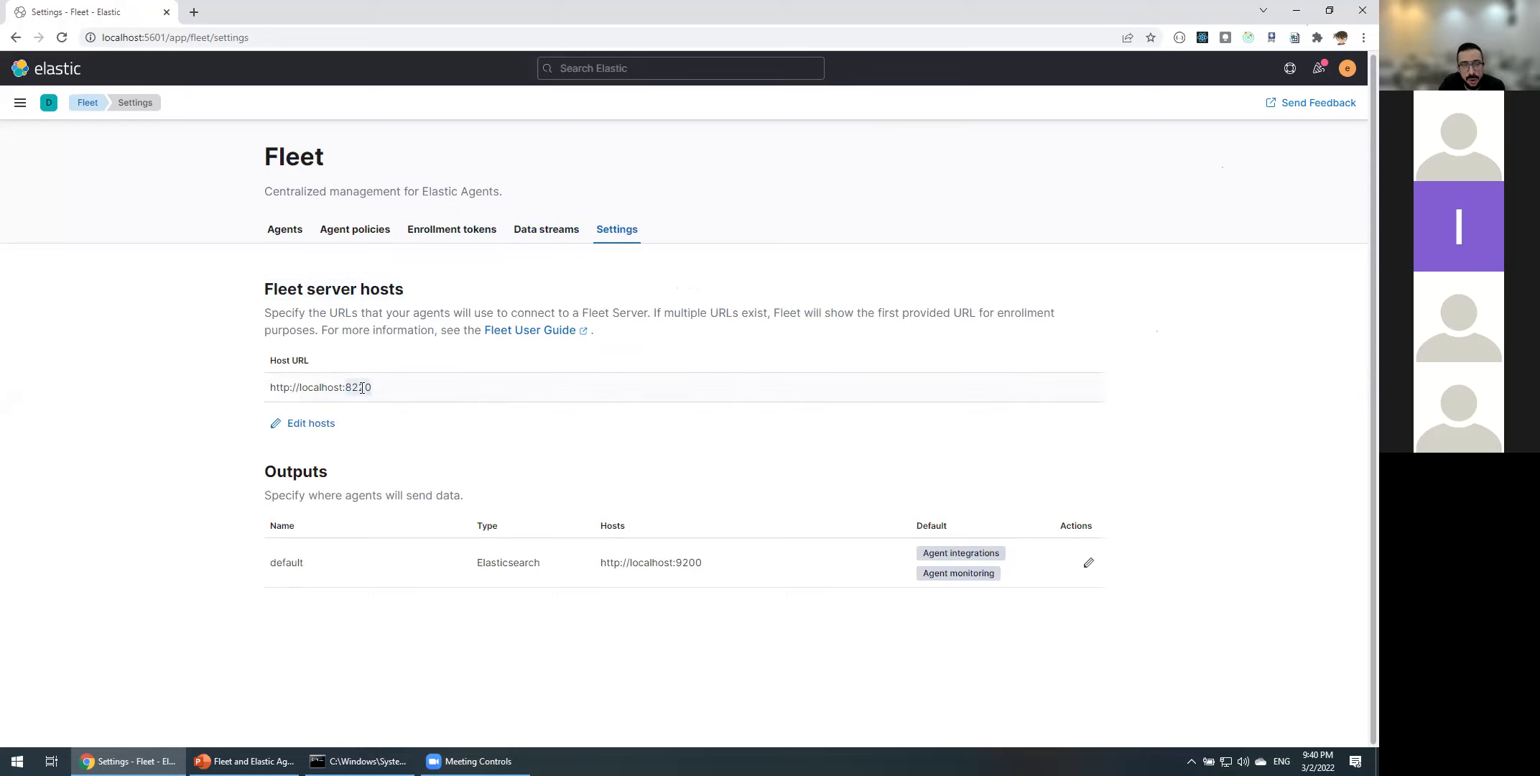
left_click_drag(360, 388, 367, 388)
- Open the Fleet Server hosts for editing, try adding two empty host URL rows, and cancel the changes
left_click(322, 428)
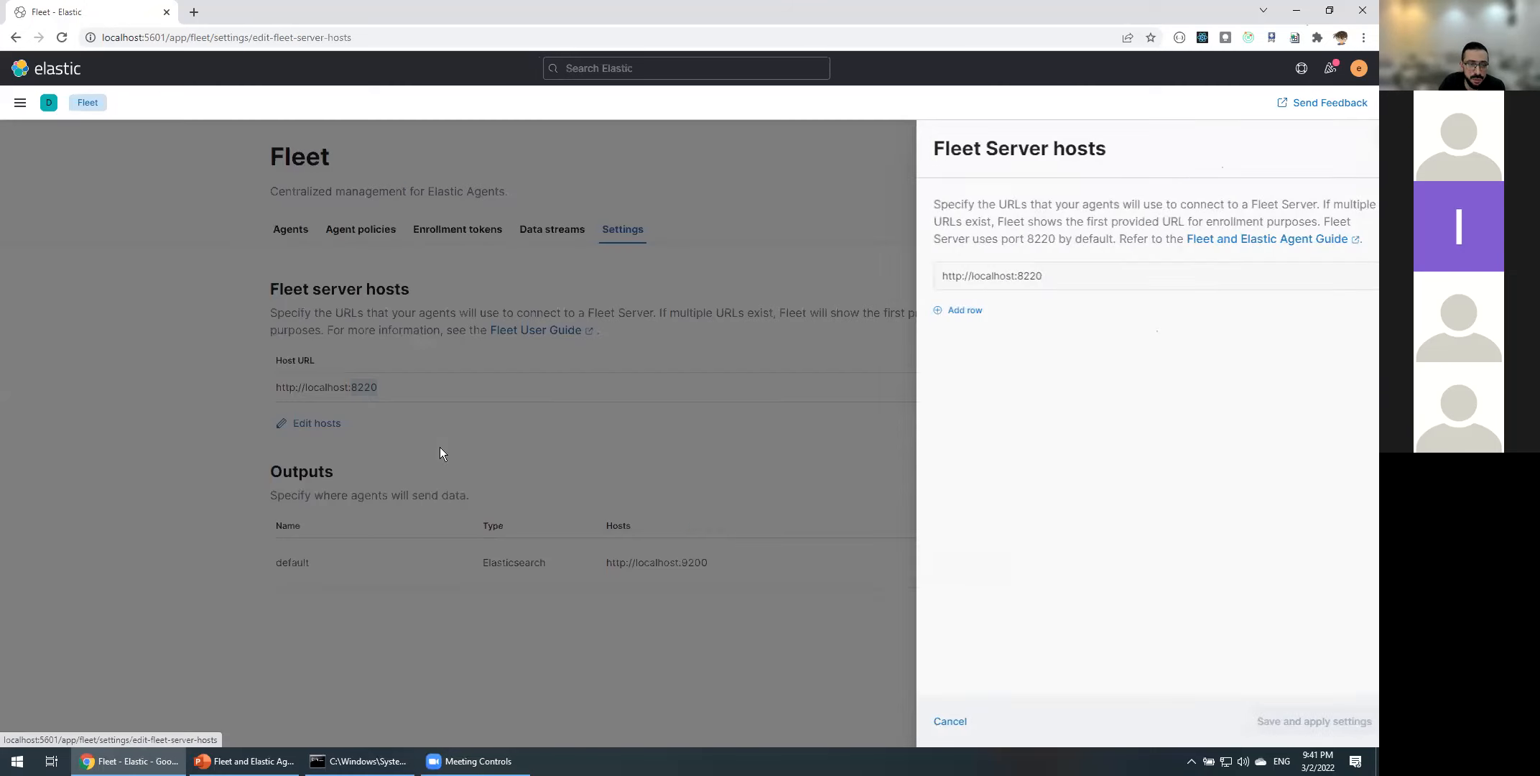
left_click(952, 315)
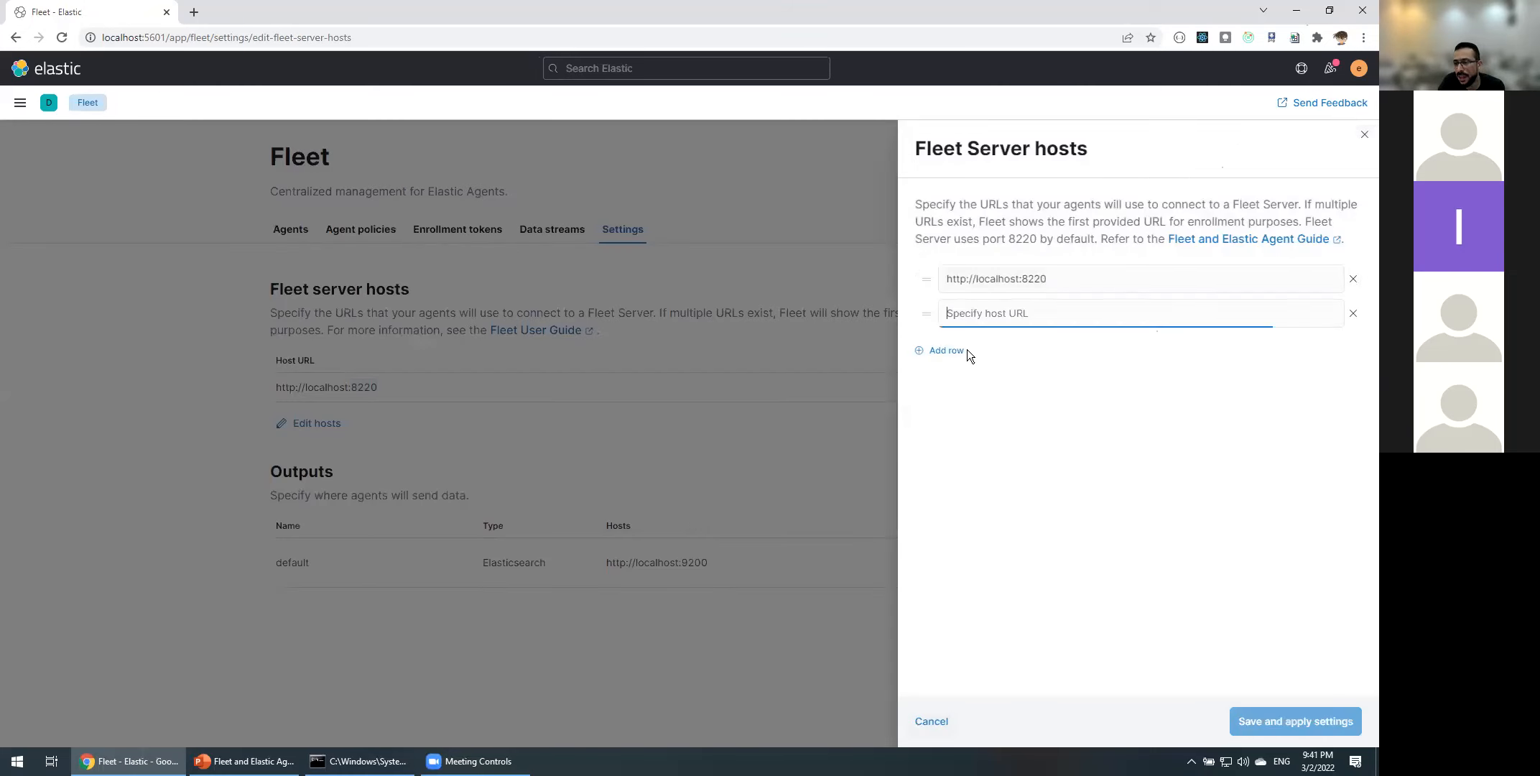
left_click(964, 350)
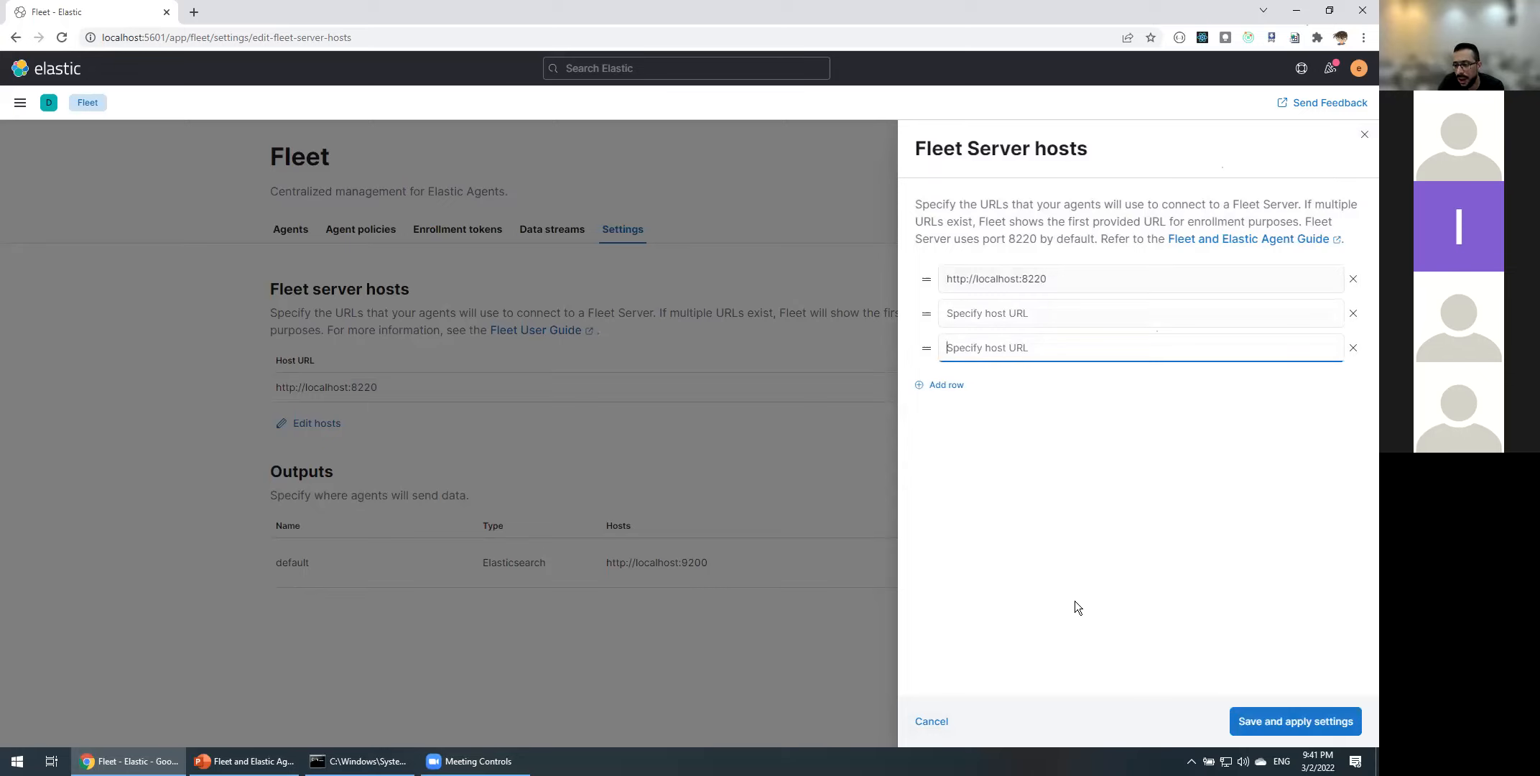
left_click(1019, 280)
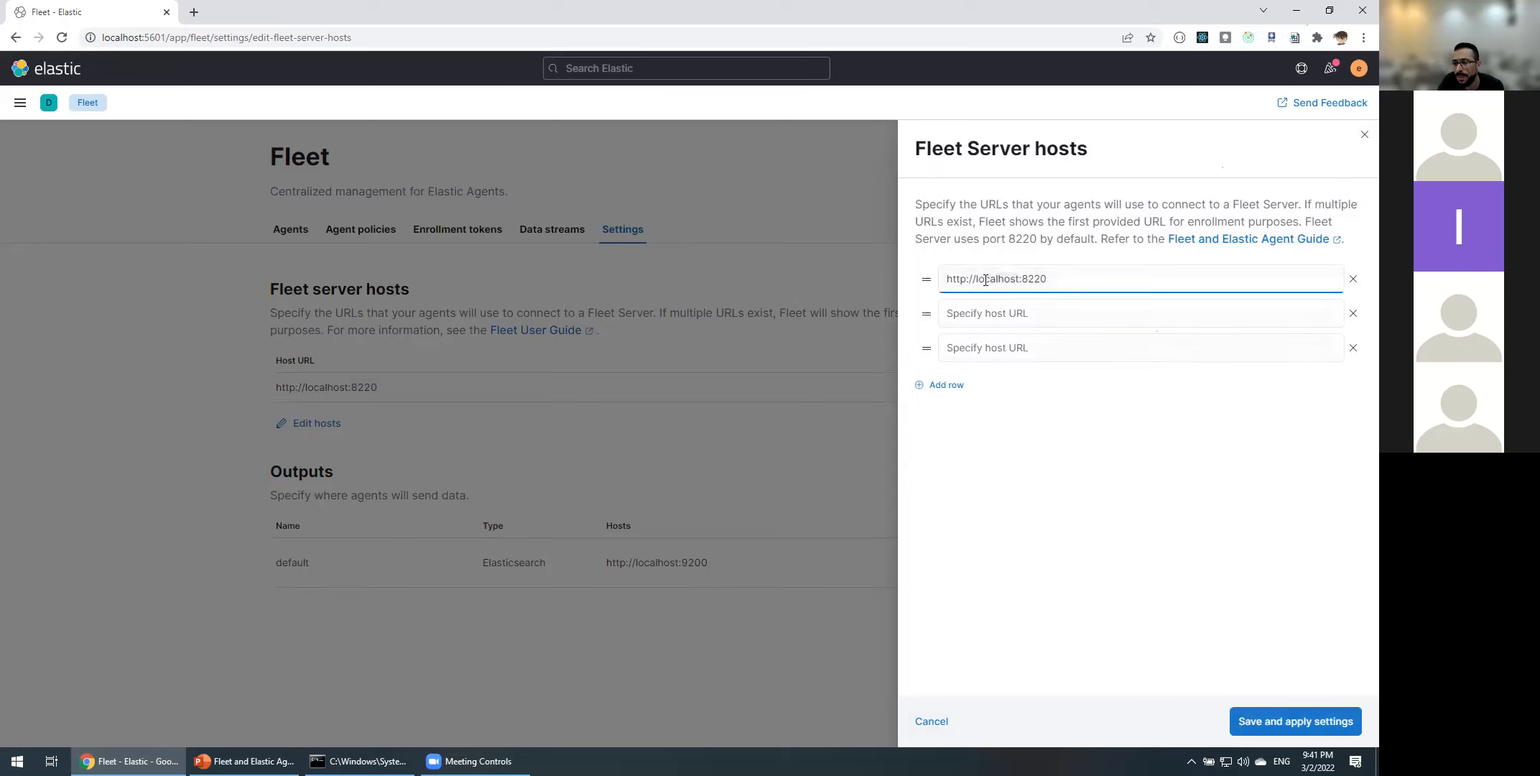
left_click(1031, 510)
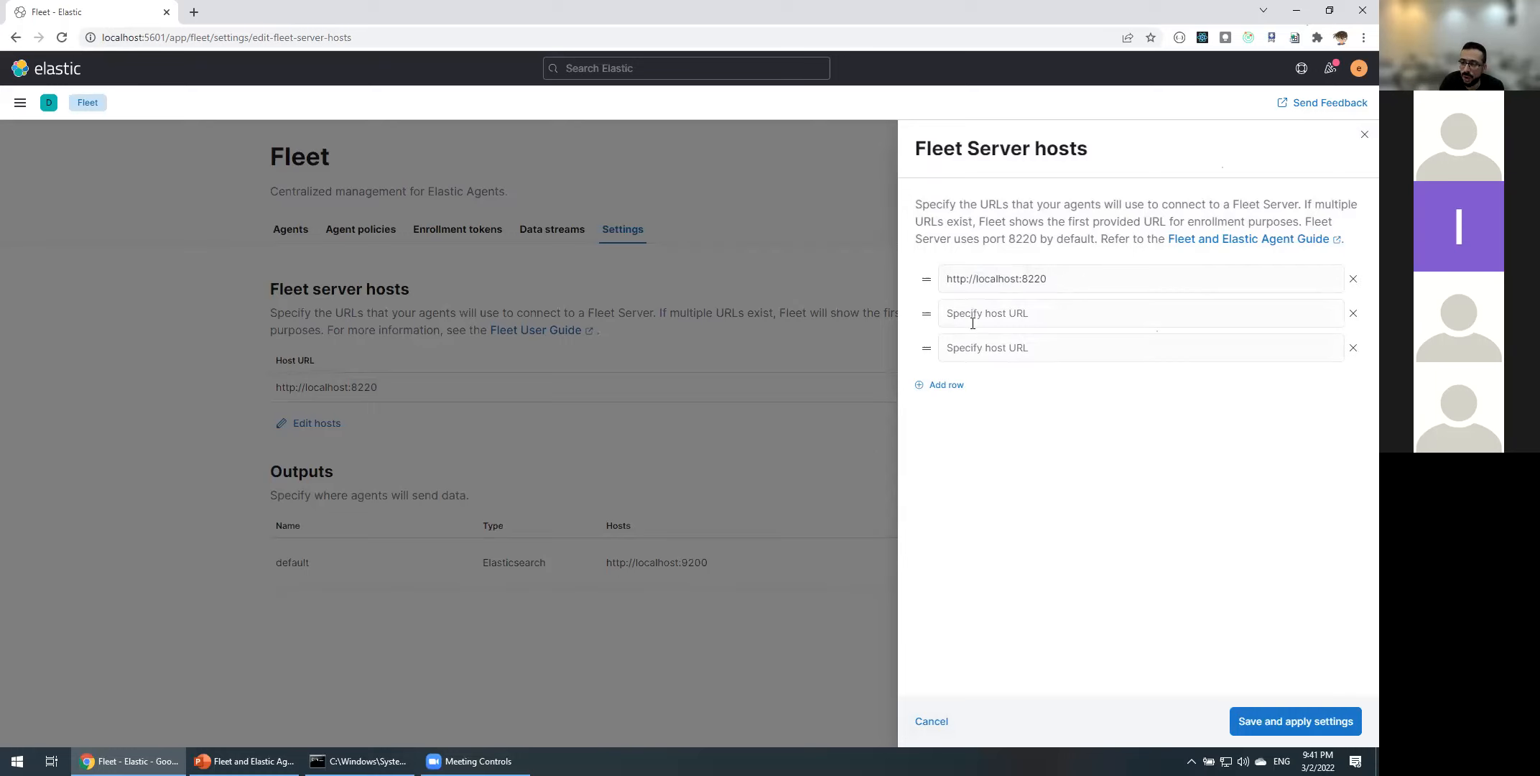
left_click(1017, 279)
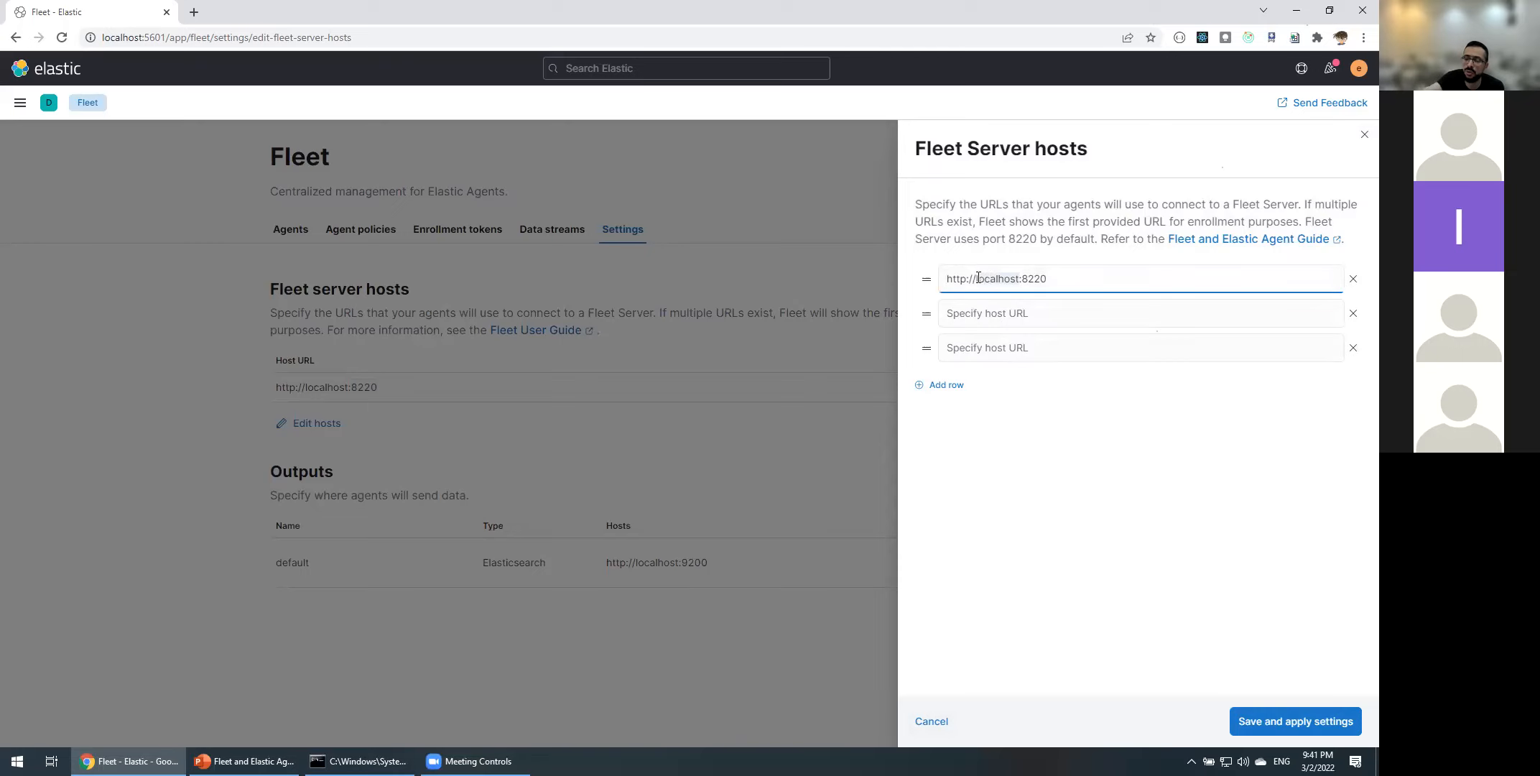
left_click(932, 721)
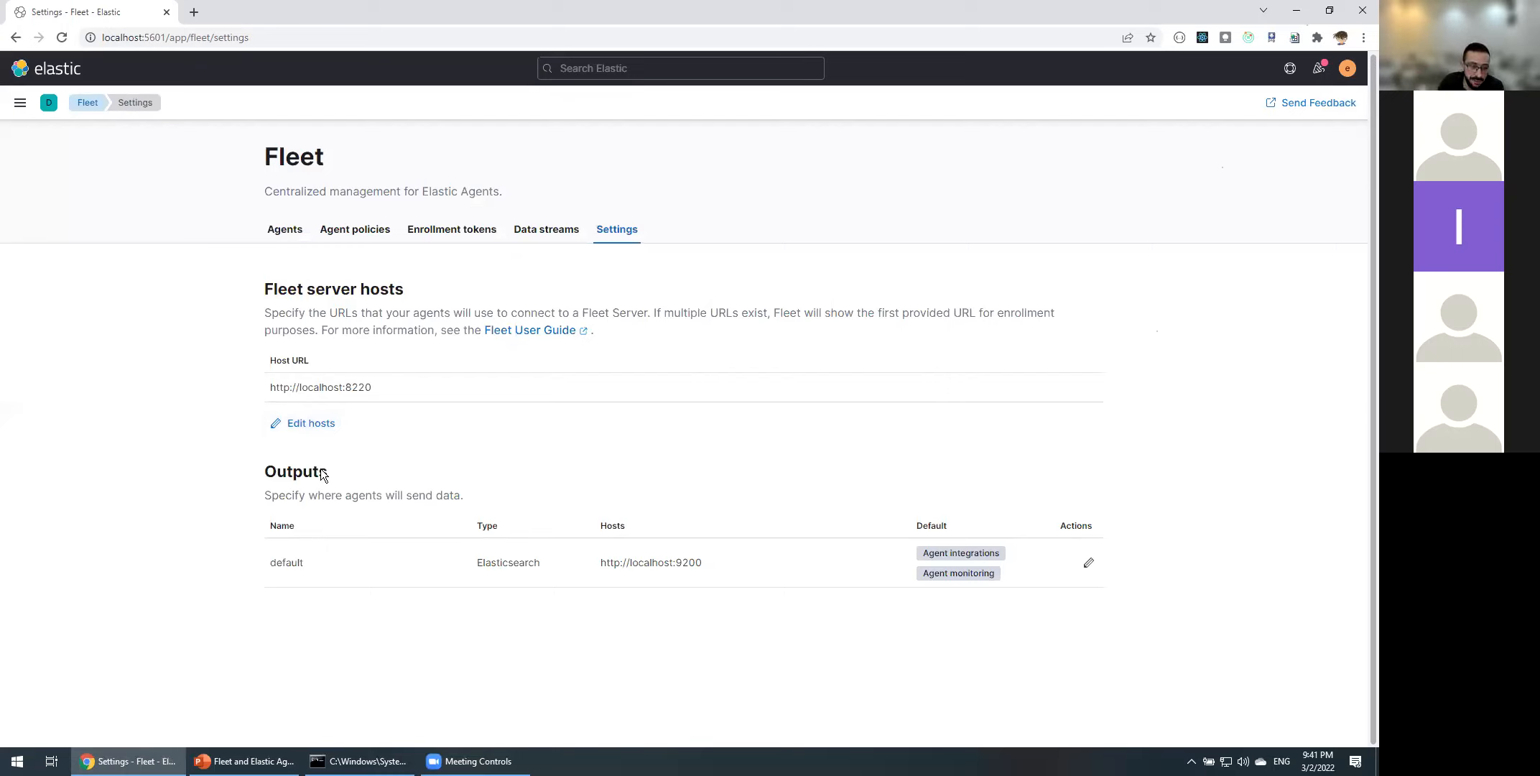
- Open the default output for editing and review its type, hosts and Elasticsearch CA trusted fingerprint fields
left_click(1090, 567)
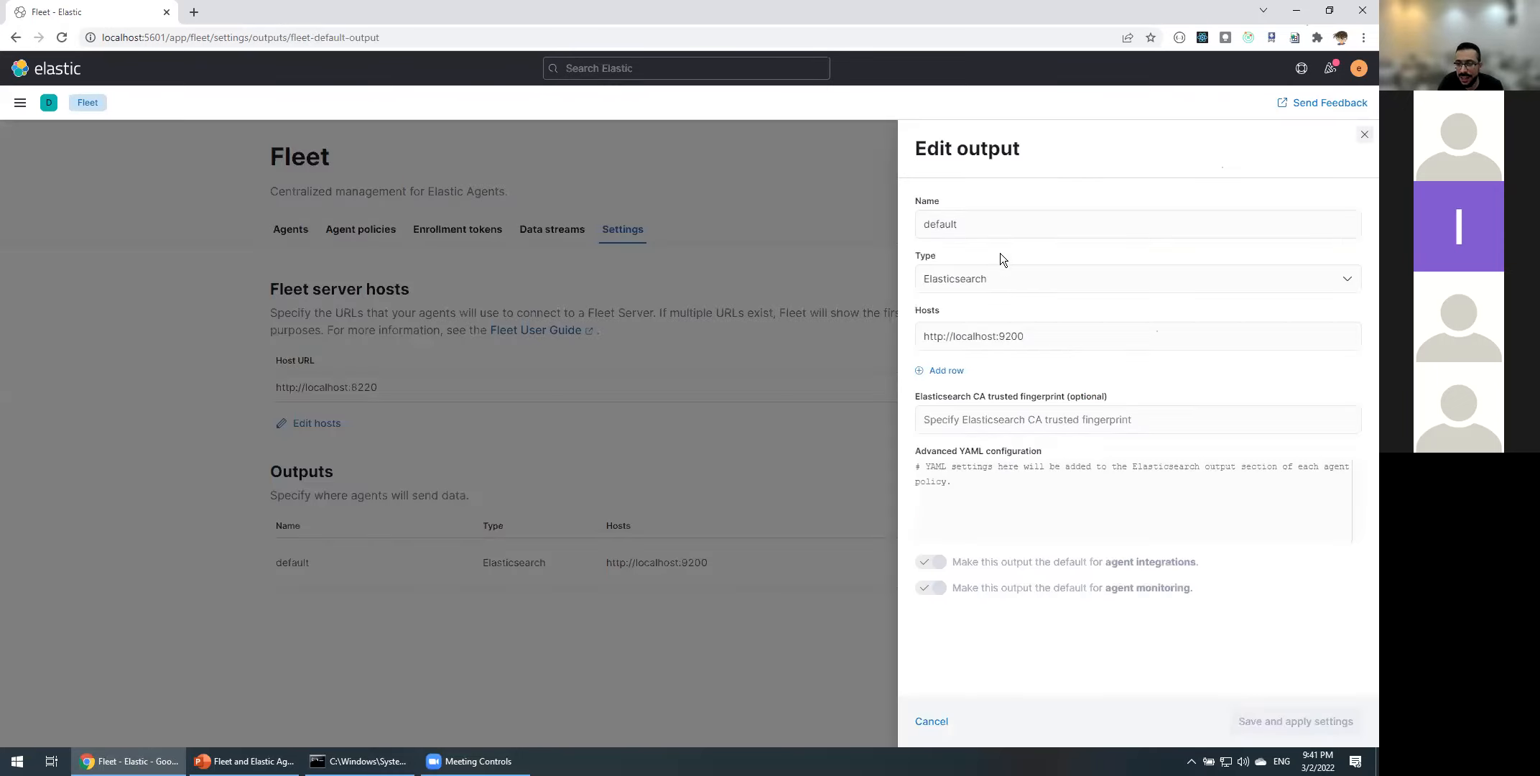
left_click(1010, 288)
left_click(1036, 316)
left_click(1034, 336)
left_click(1018, 421)
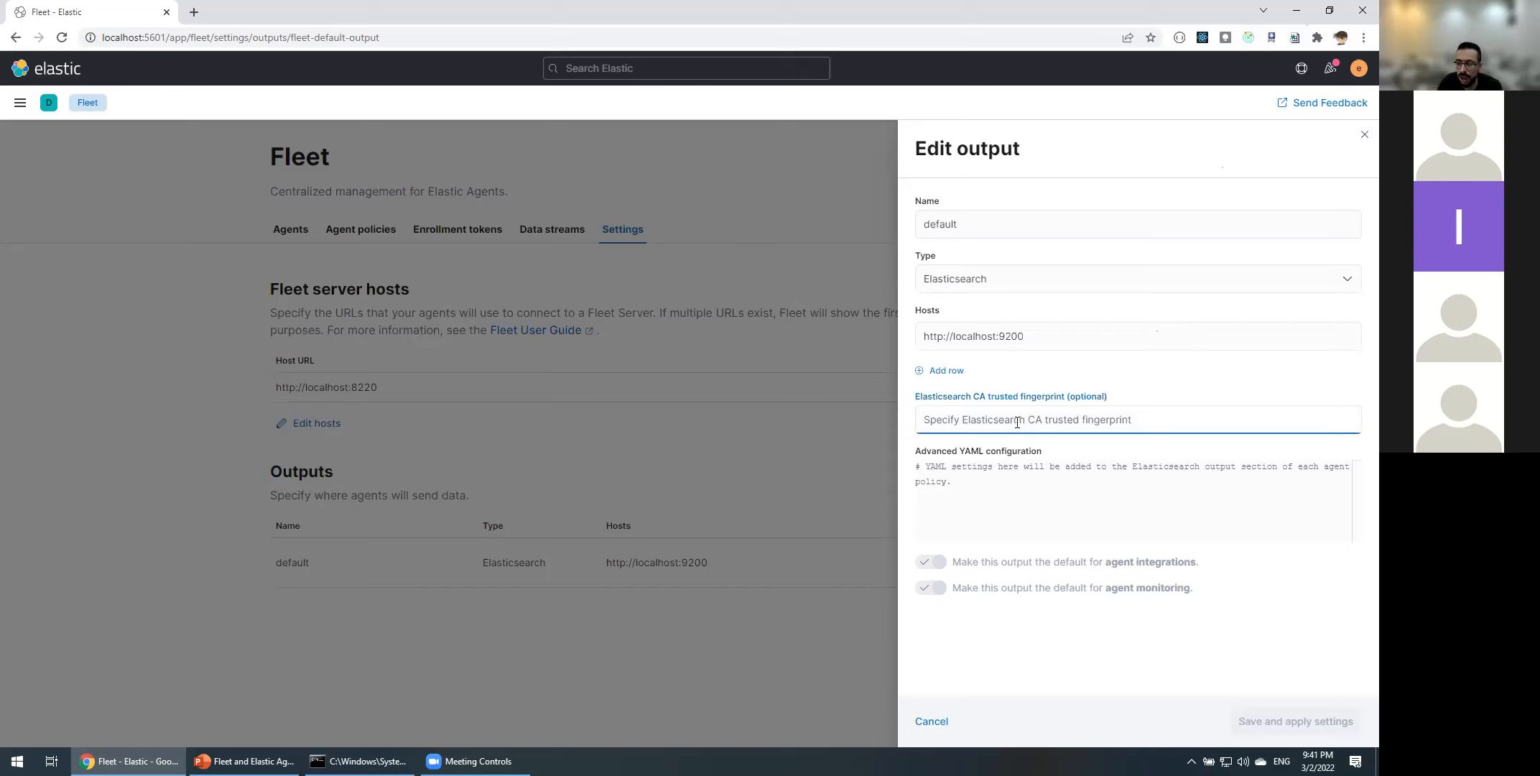
- Try adding a host row to the default output, check the available output types, and cancel the edit
left_click(947, 370)
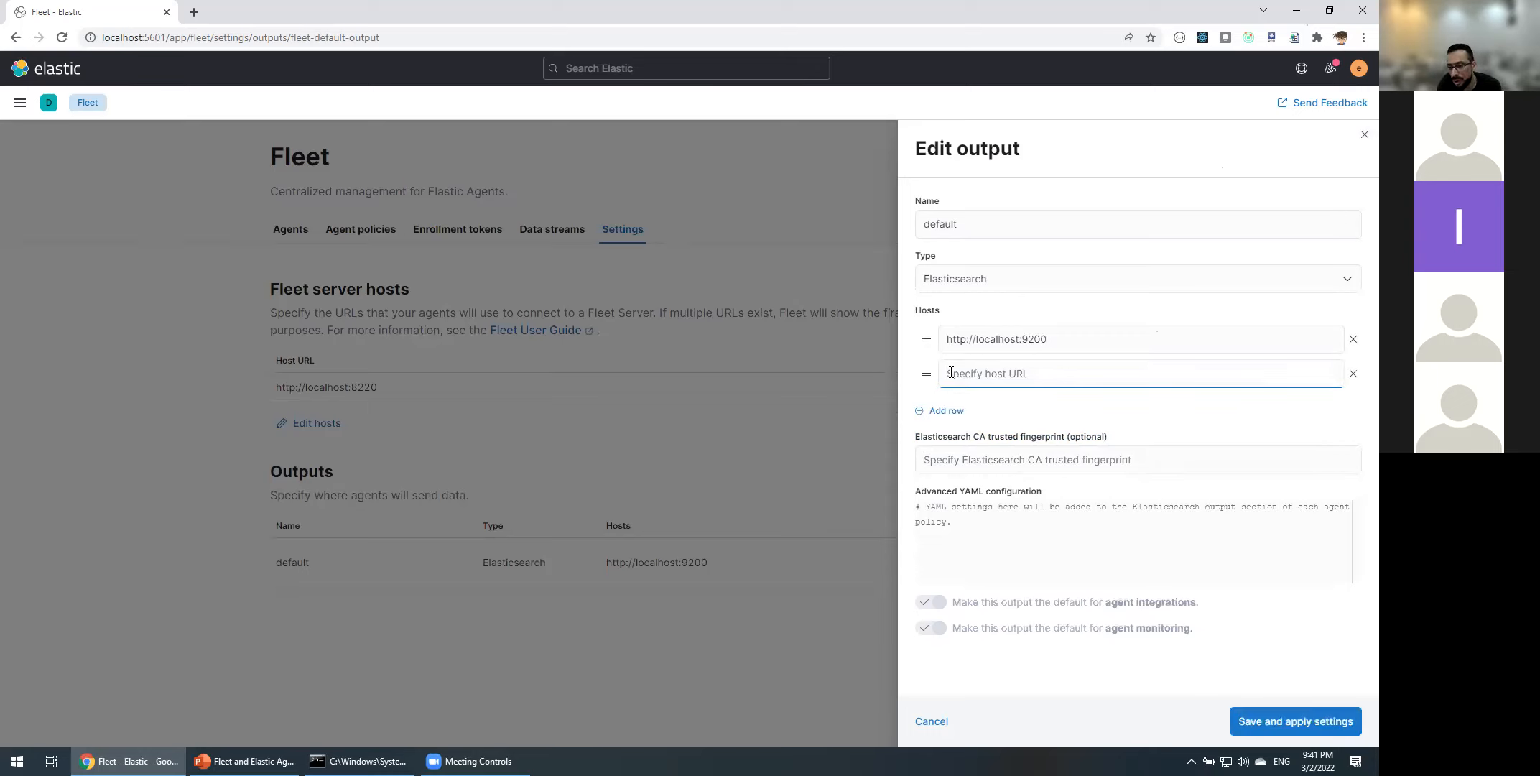
left_click(969, 281)
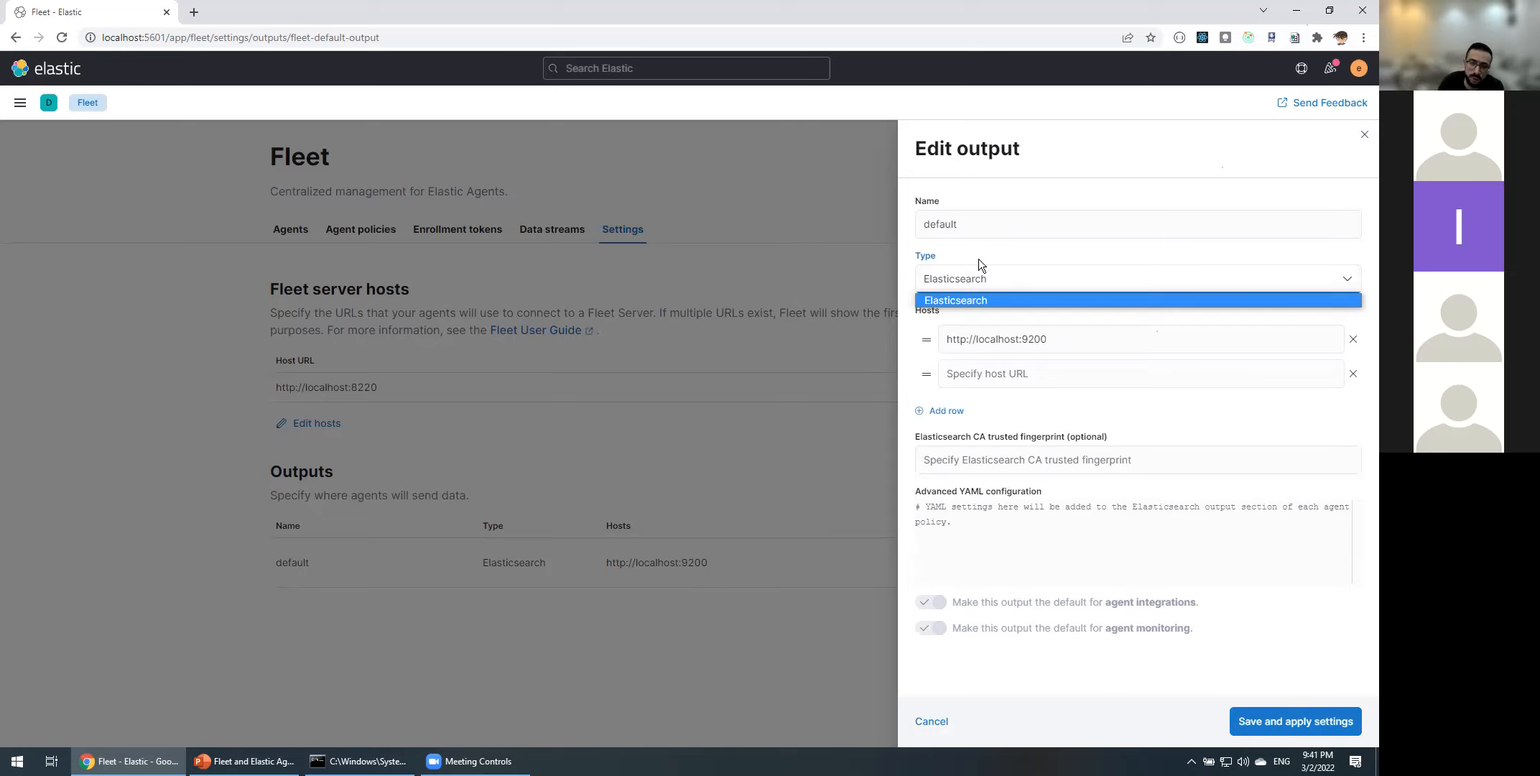
left_click(1002, 267)
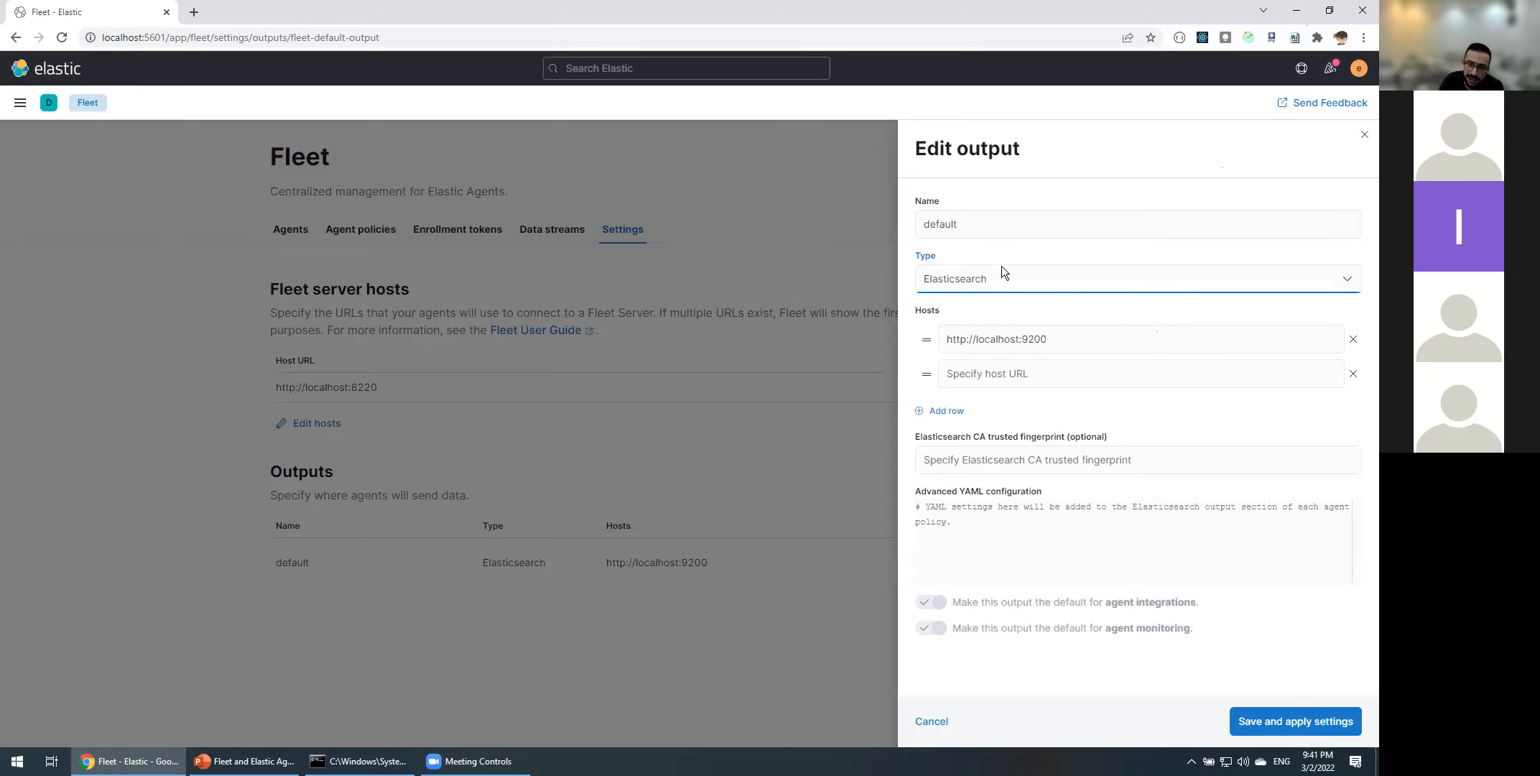
left_click(931, 722)
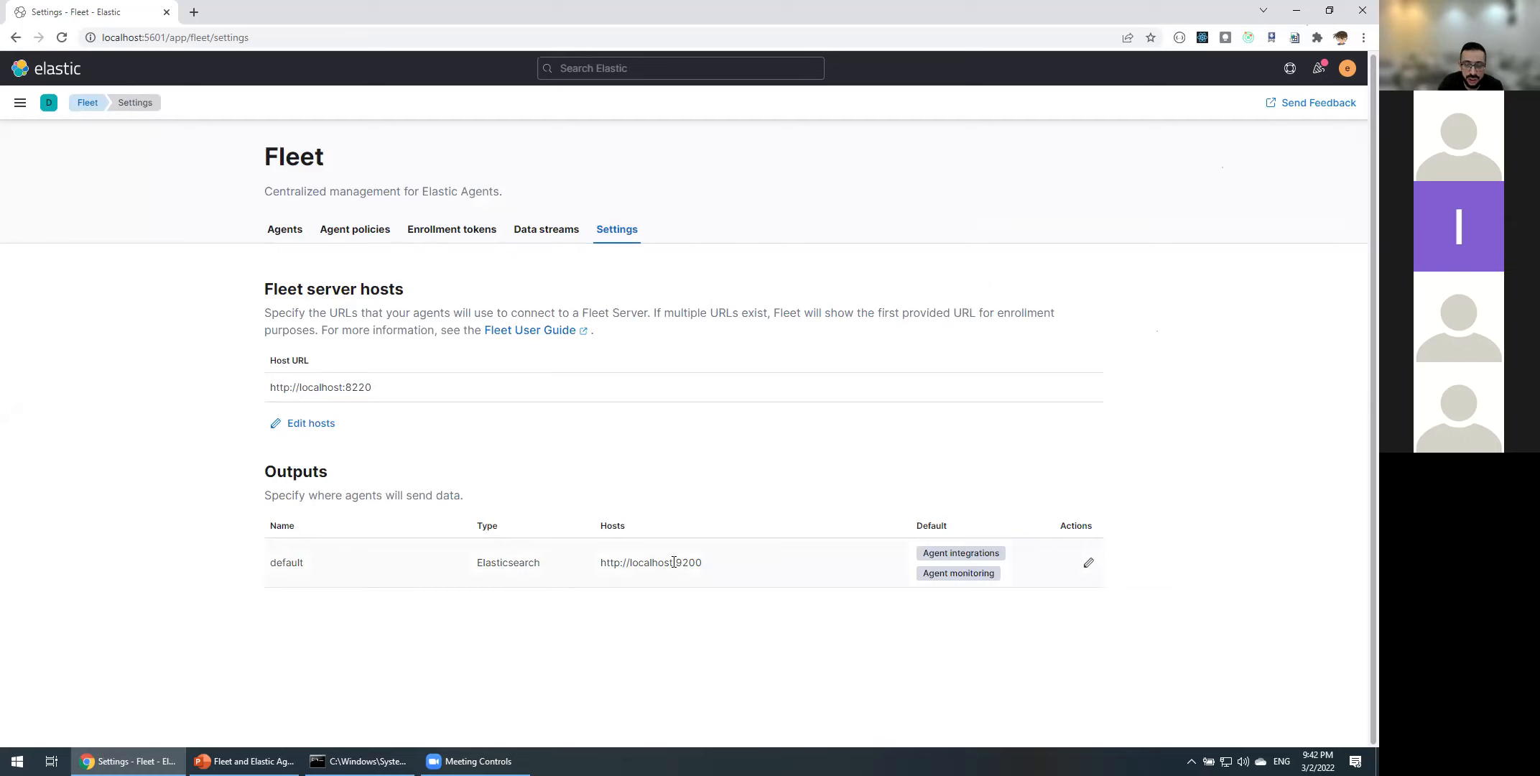
- Show Fleet's list of agents and check the actions available for the enrolled agent
left_click(285, 231)
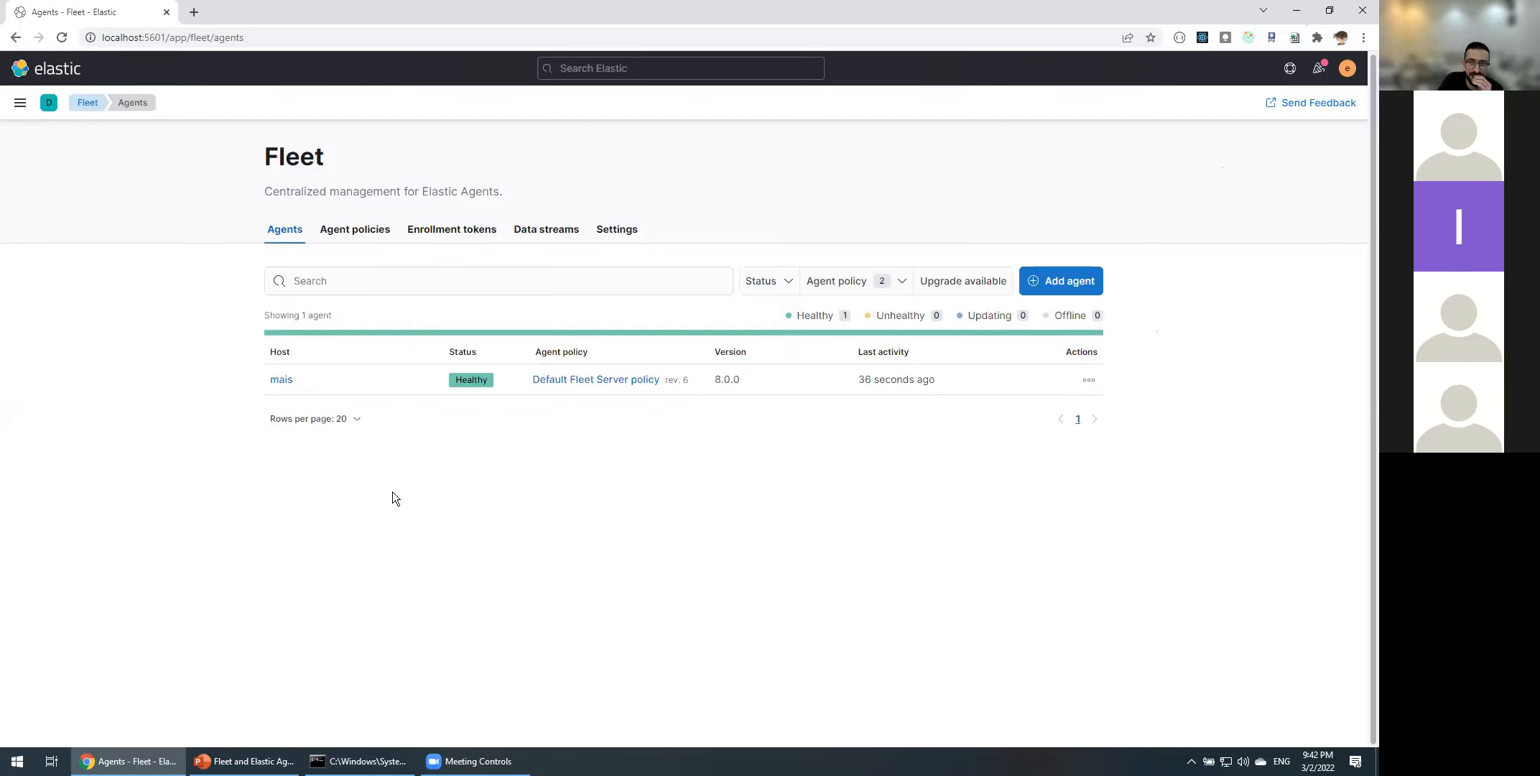
left_click(1089, 381)
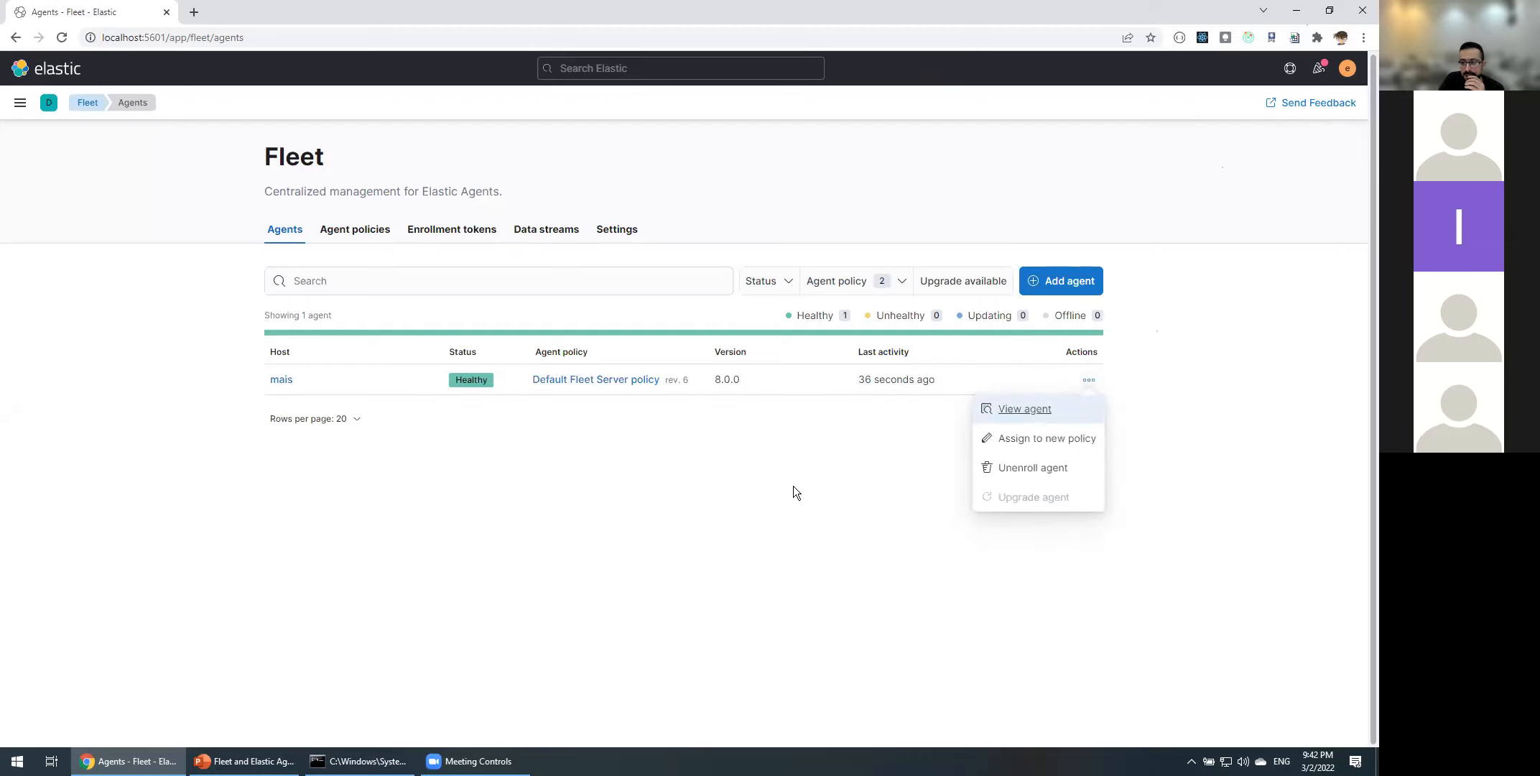
left_click(767, 477)
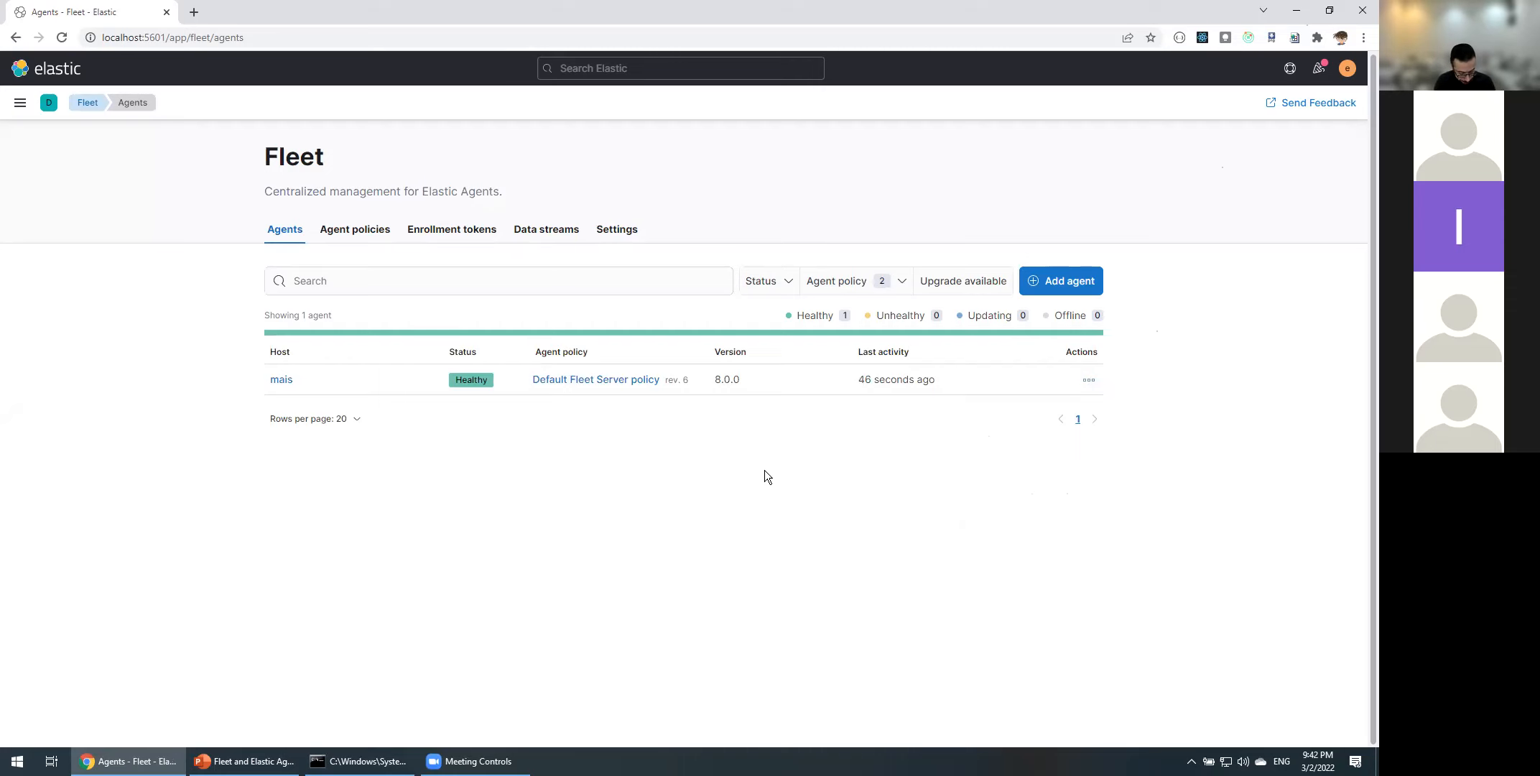
- Go to the desktop and open the elastic-agent folder inside the ELK 8.0.0 shortcut
key("super+d")
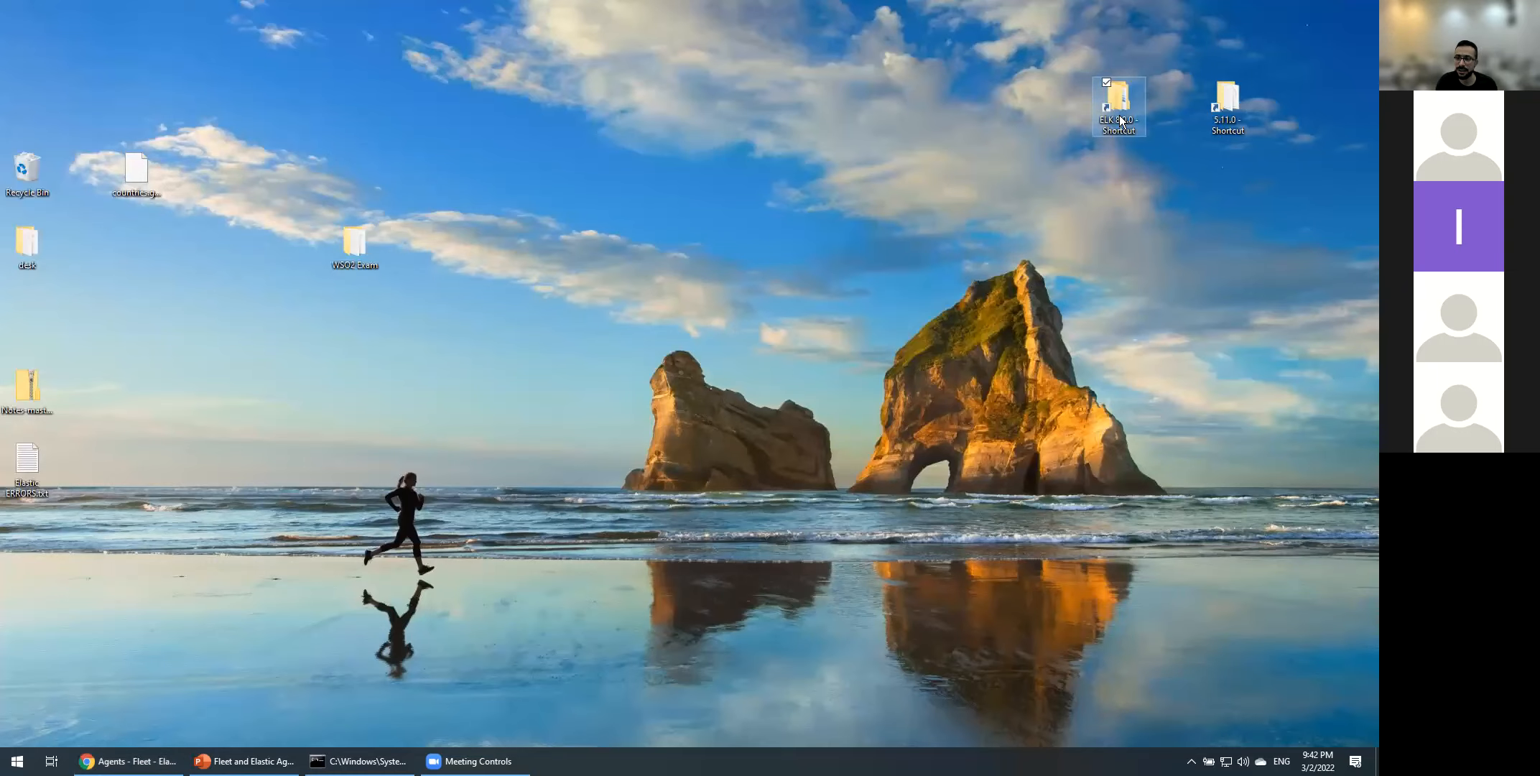
key("Return")
double_click(505, 296)
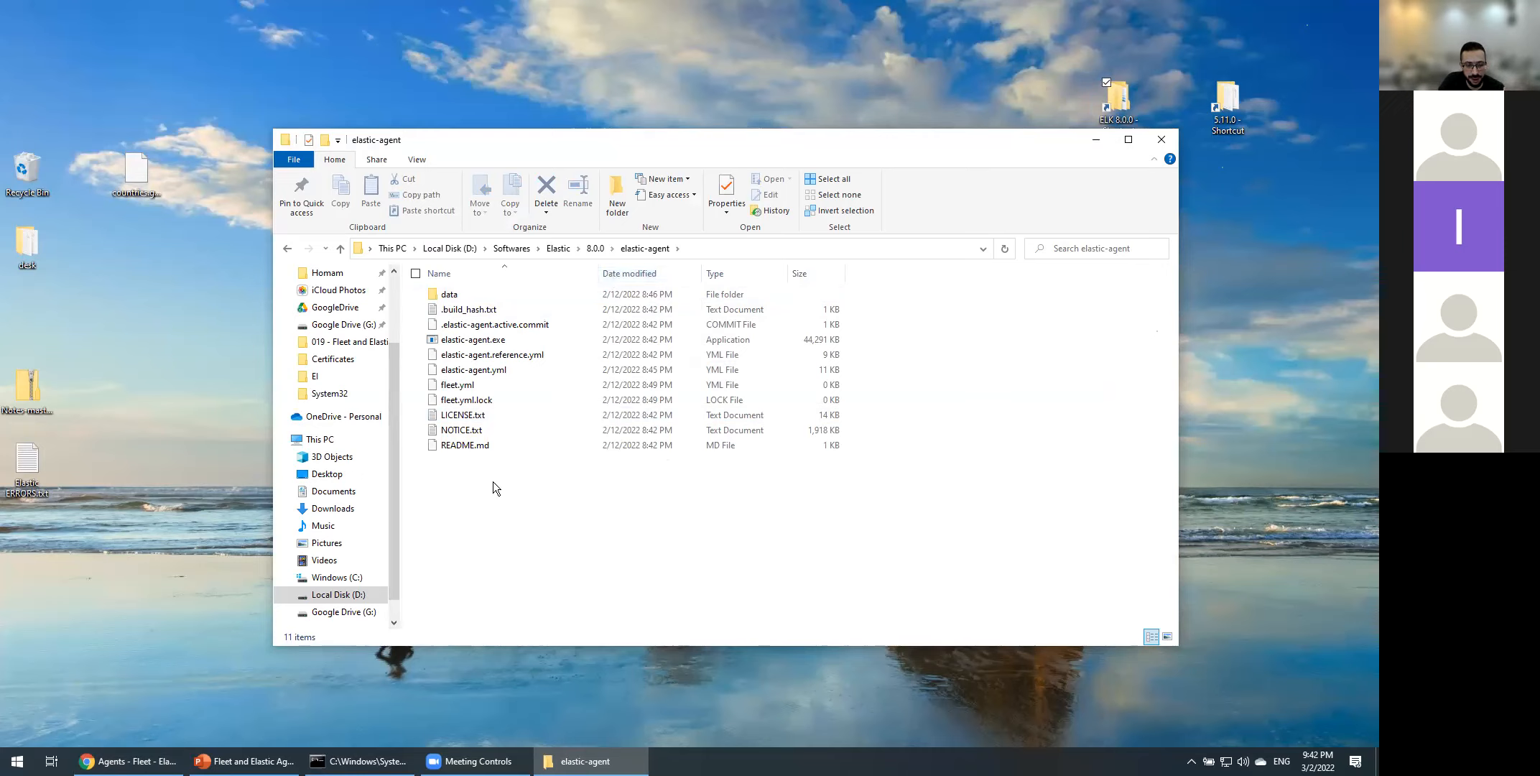
- Return to Fleet in the browser, start adding an agent, and copy the Windows install command for enrolling it
left_click(128, 760)
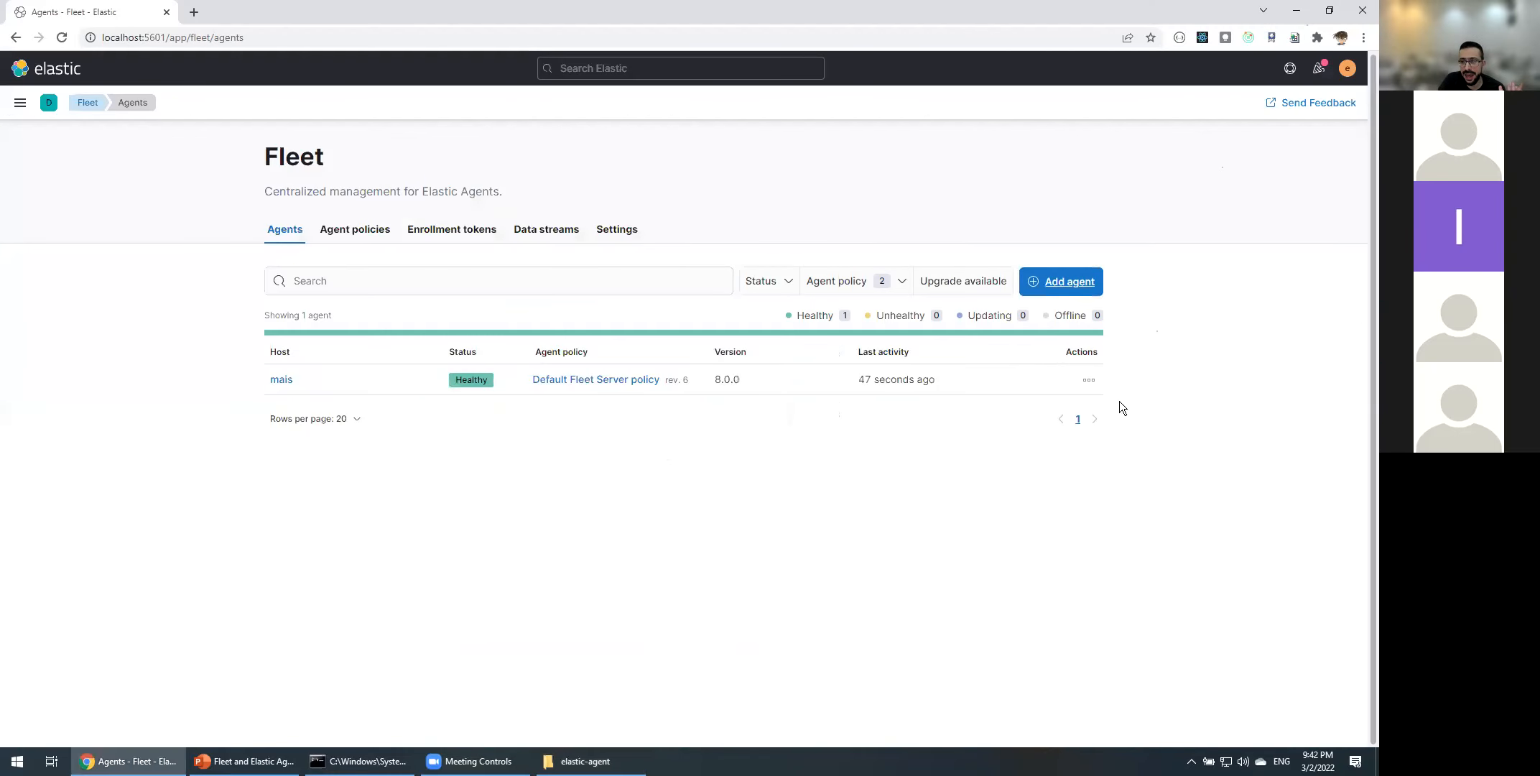
left_click(1063, 281)
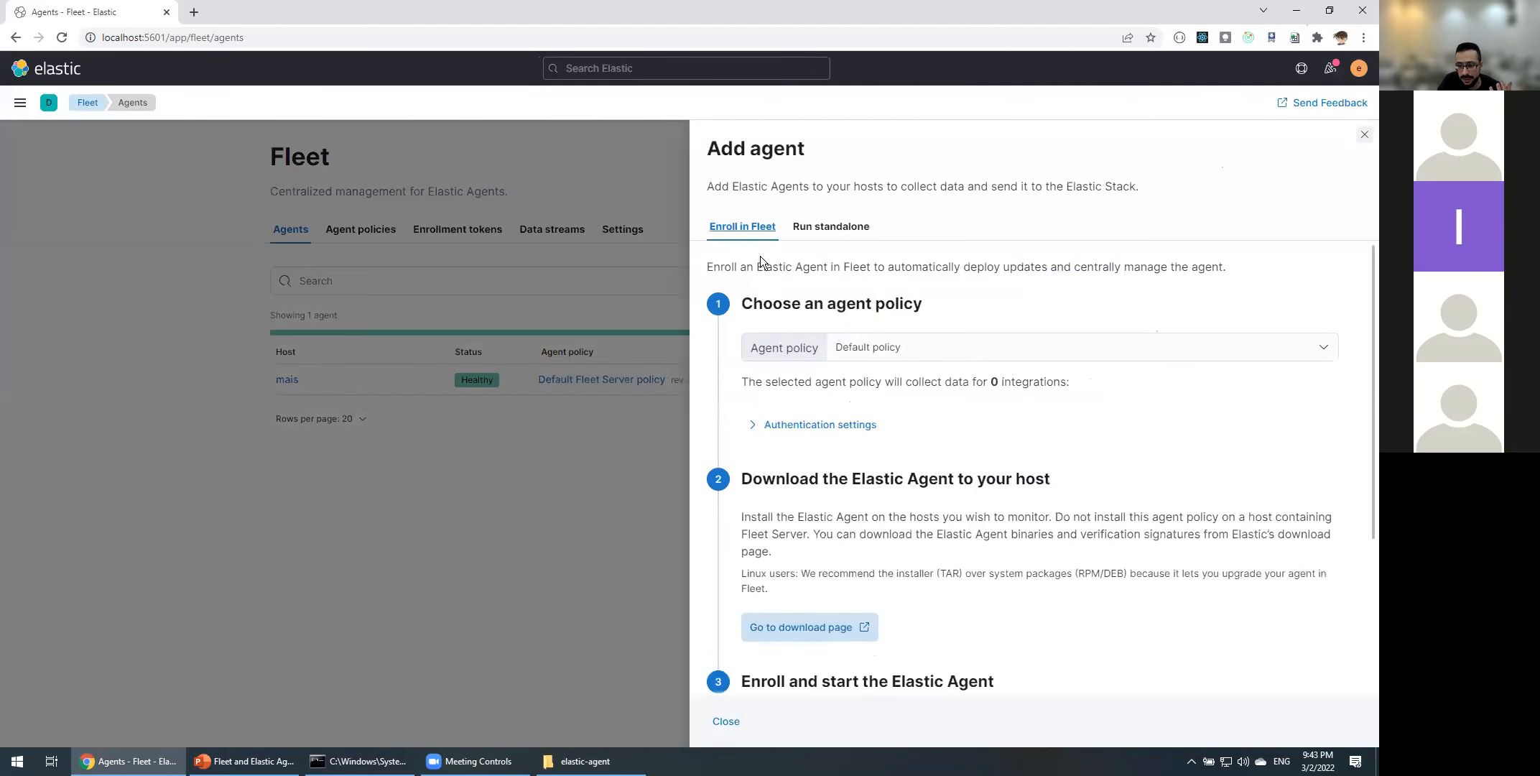
scroll(970, 449, "down", 3)
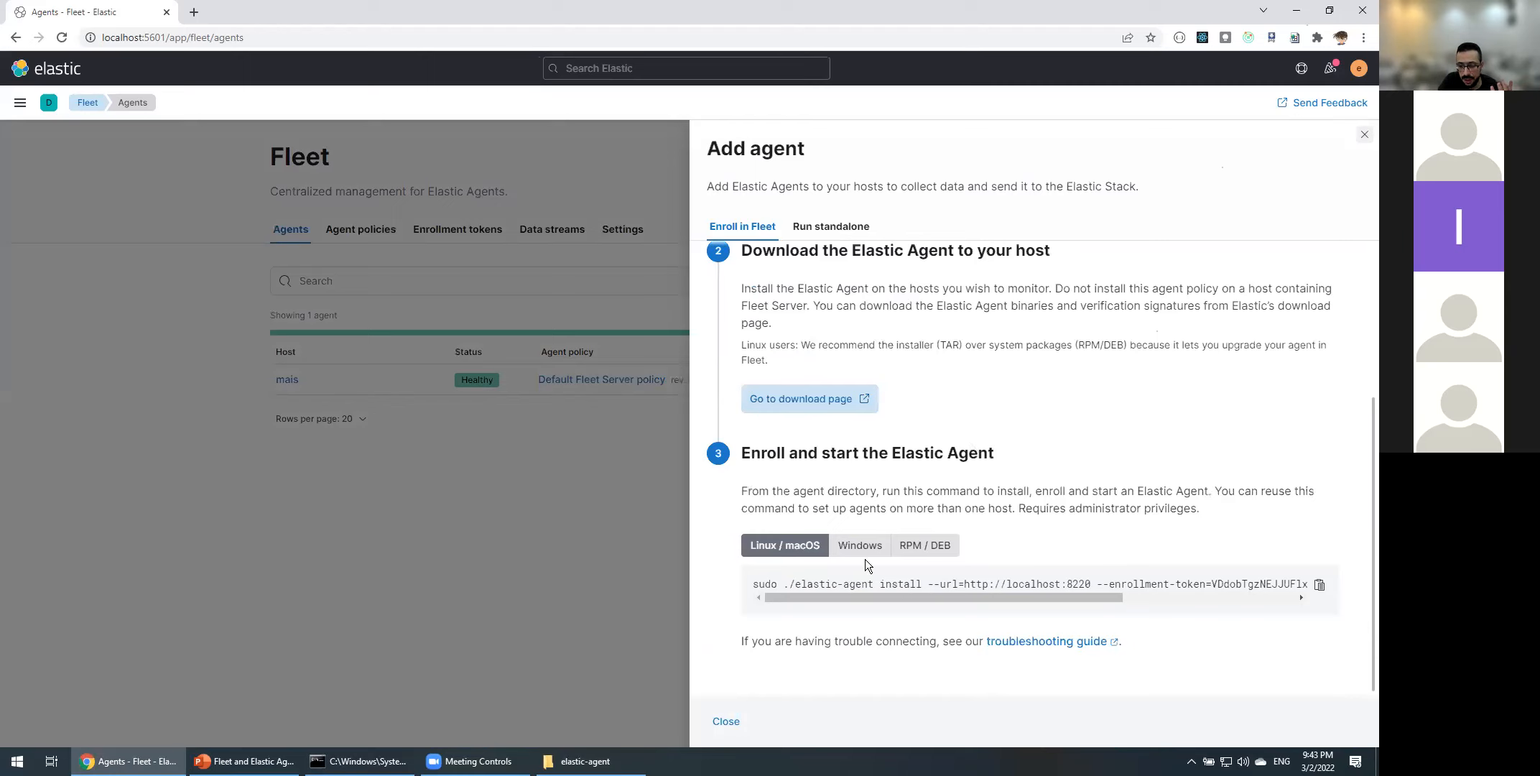
left_click(862, 553)
mouse_move(855, 599)
left_mouse_down()
mouse_move(872, 598)
mouse_move(841, 598)
left_mouse_up()
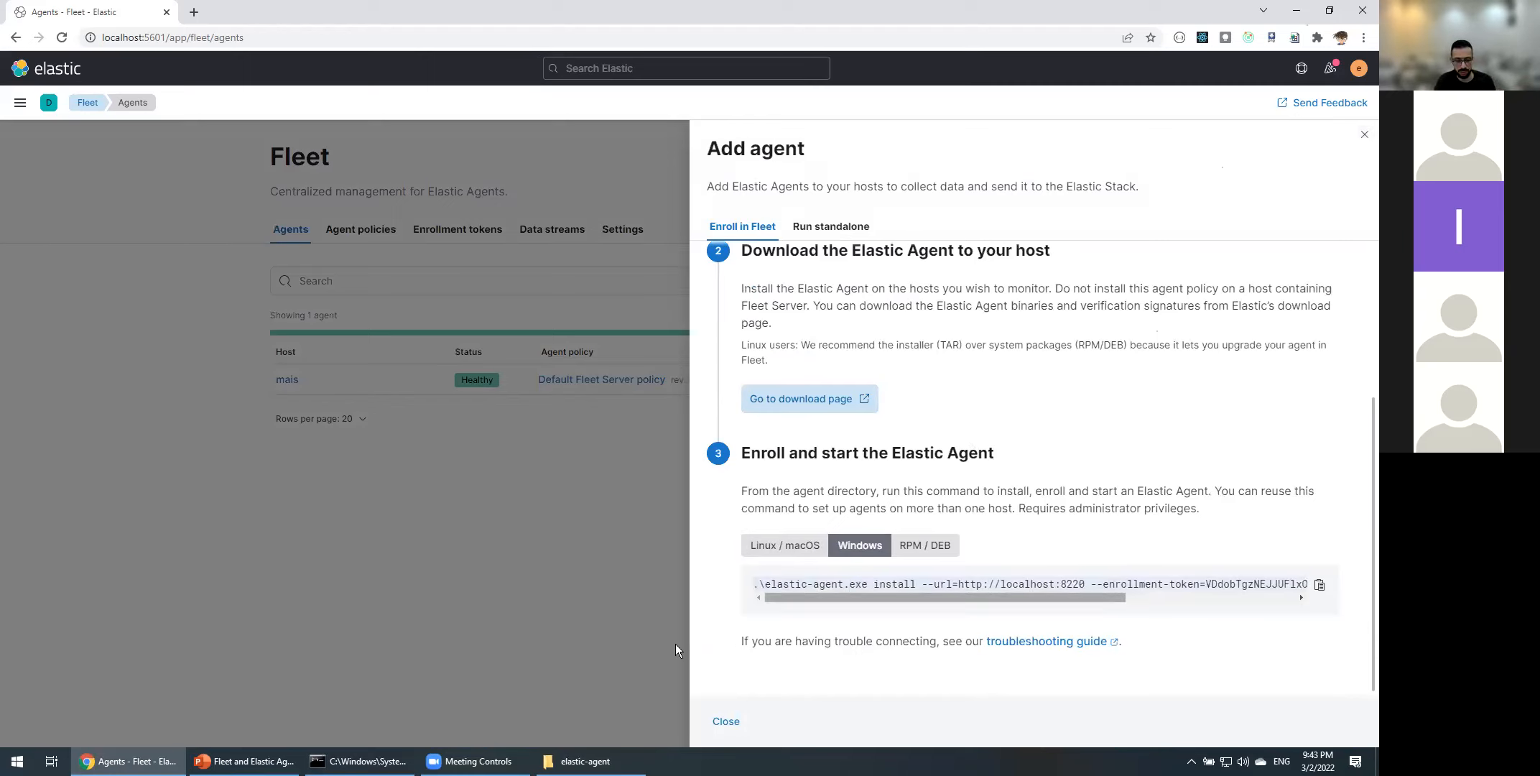
key("super+r")
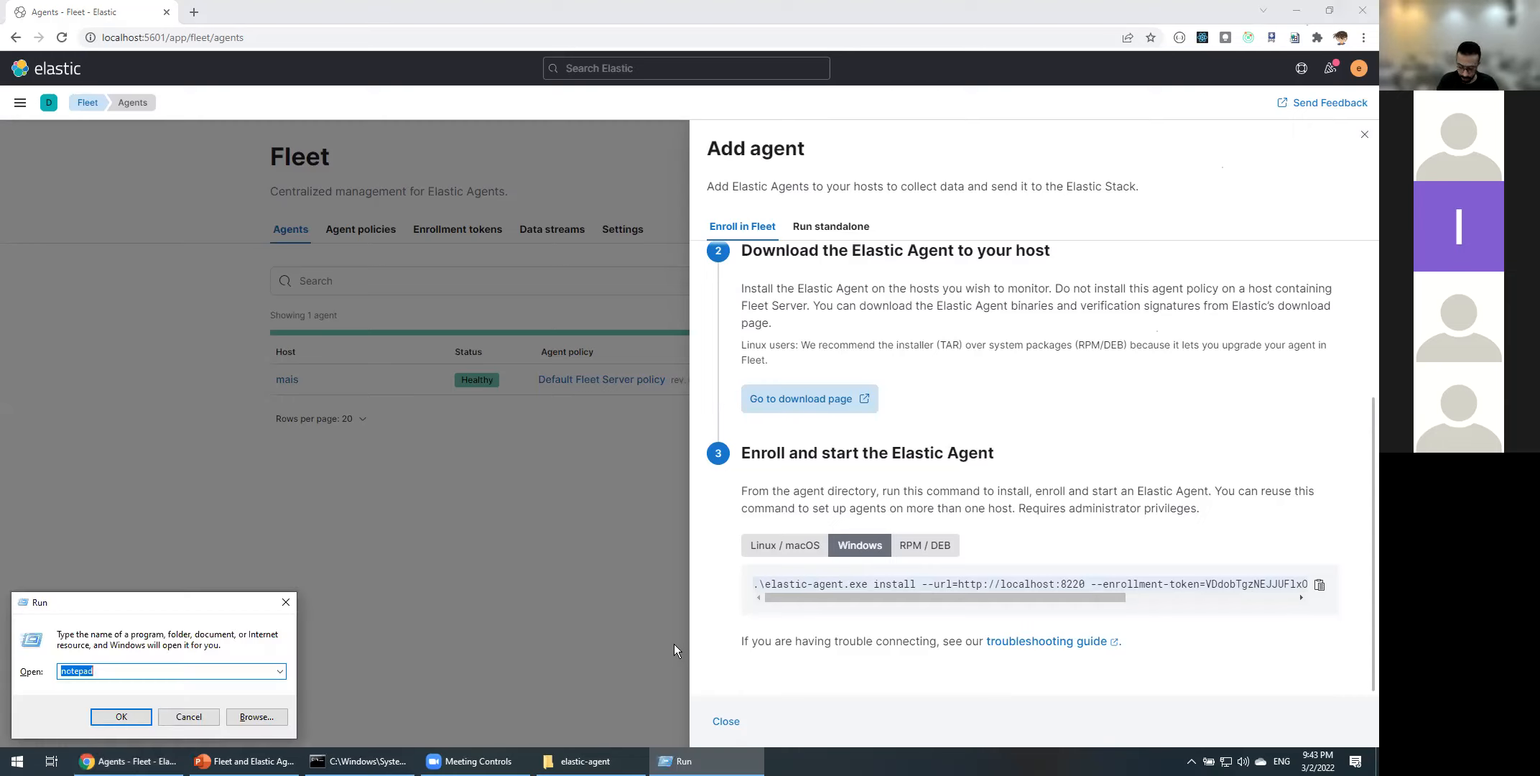
type("note")
key("Down")
key("Return")
key("Escape")
- Open Notepad++, paste the Elastic Agent install command containing the enrollment token, and enlarge the text
key("super")
type("note")
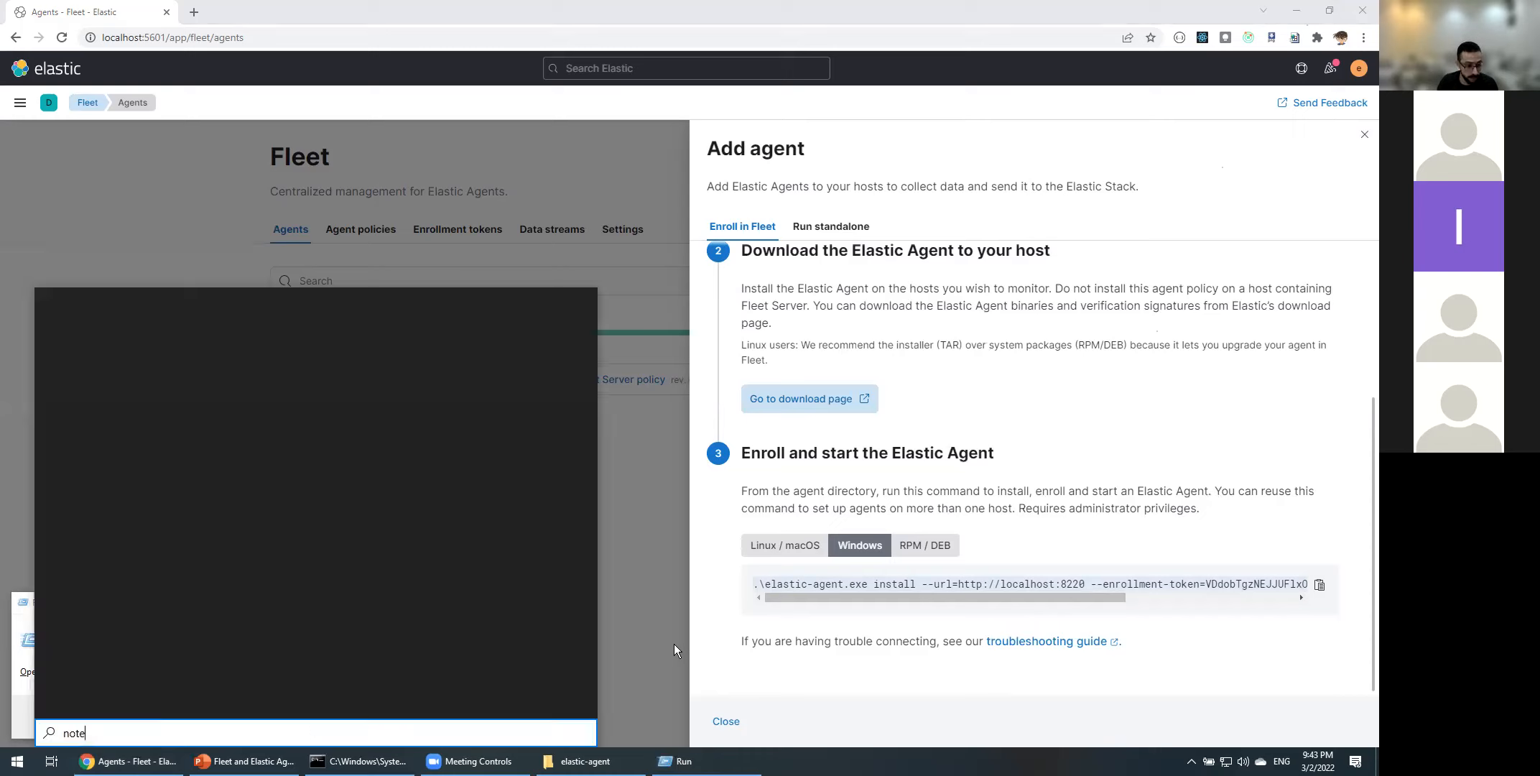
type("pad")
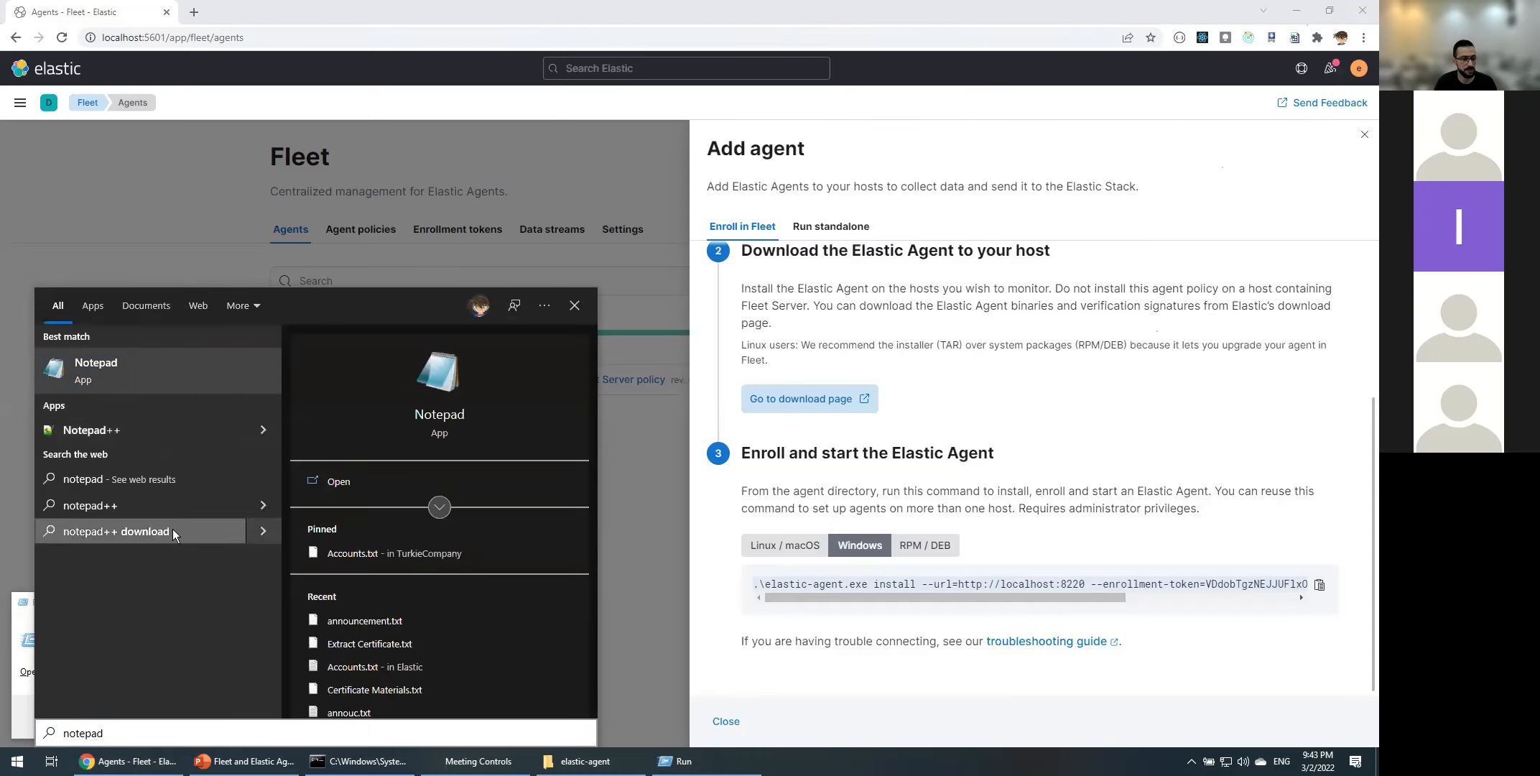
key("Return")
left_click(191, 718)
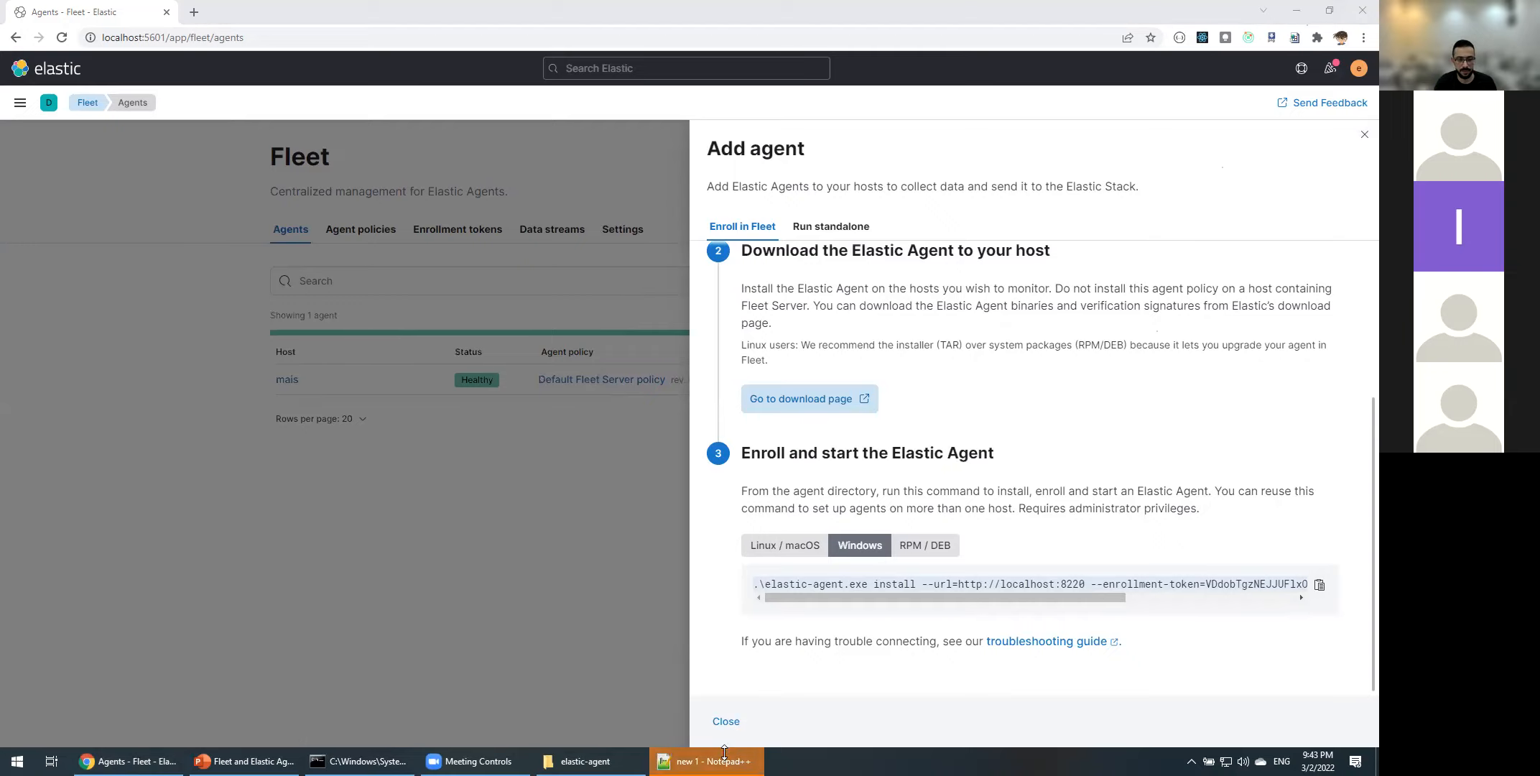
key("ctrl+v")
scroll(629, 412, "up", 4, "ctrl")
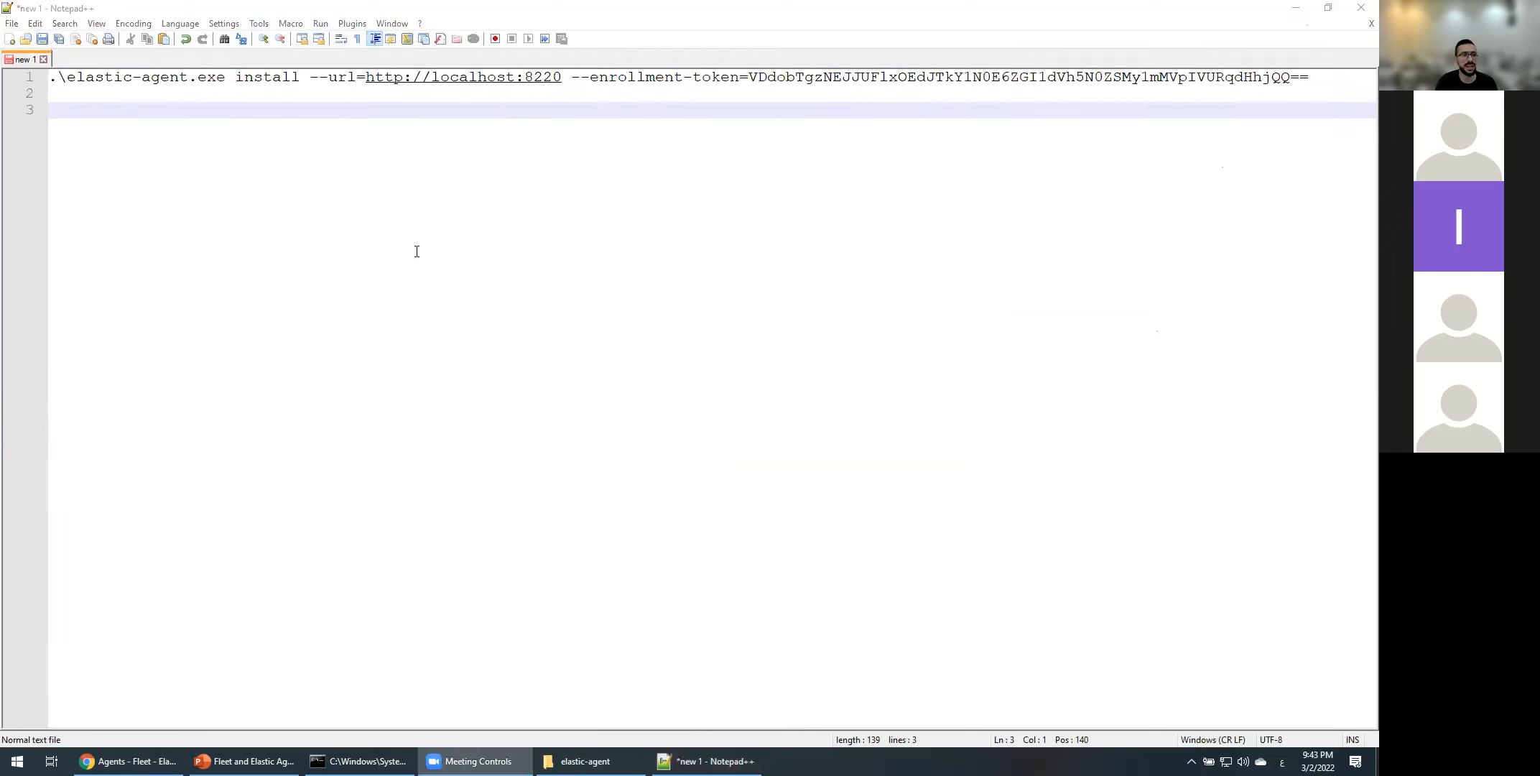
- Highlight the Fleet Server URL and the enrollment token in the pasted install command to examine its parts
left_click_drag(230, 90, 146, 81)
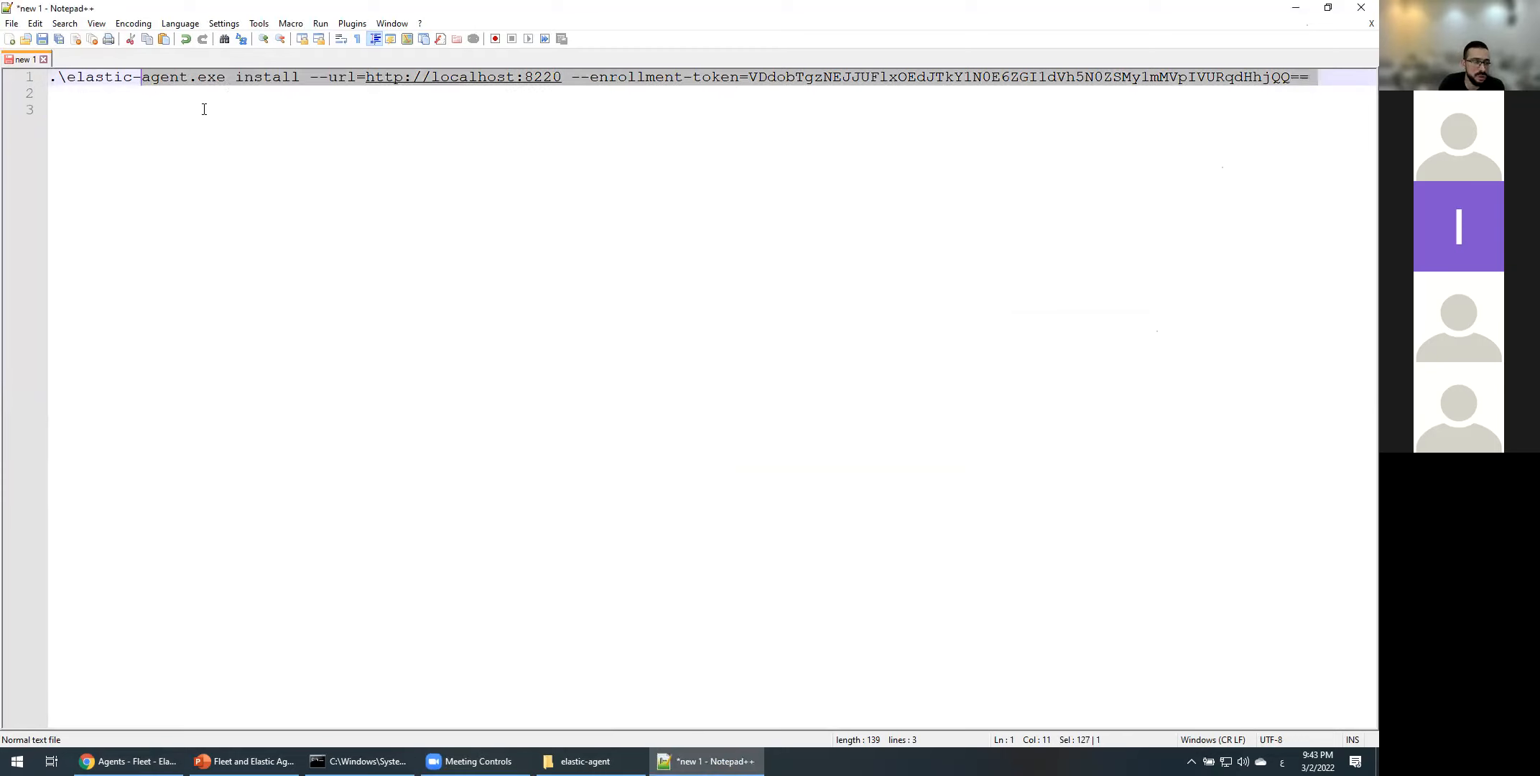
left_click(272, 79)
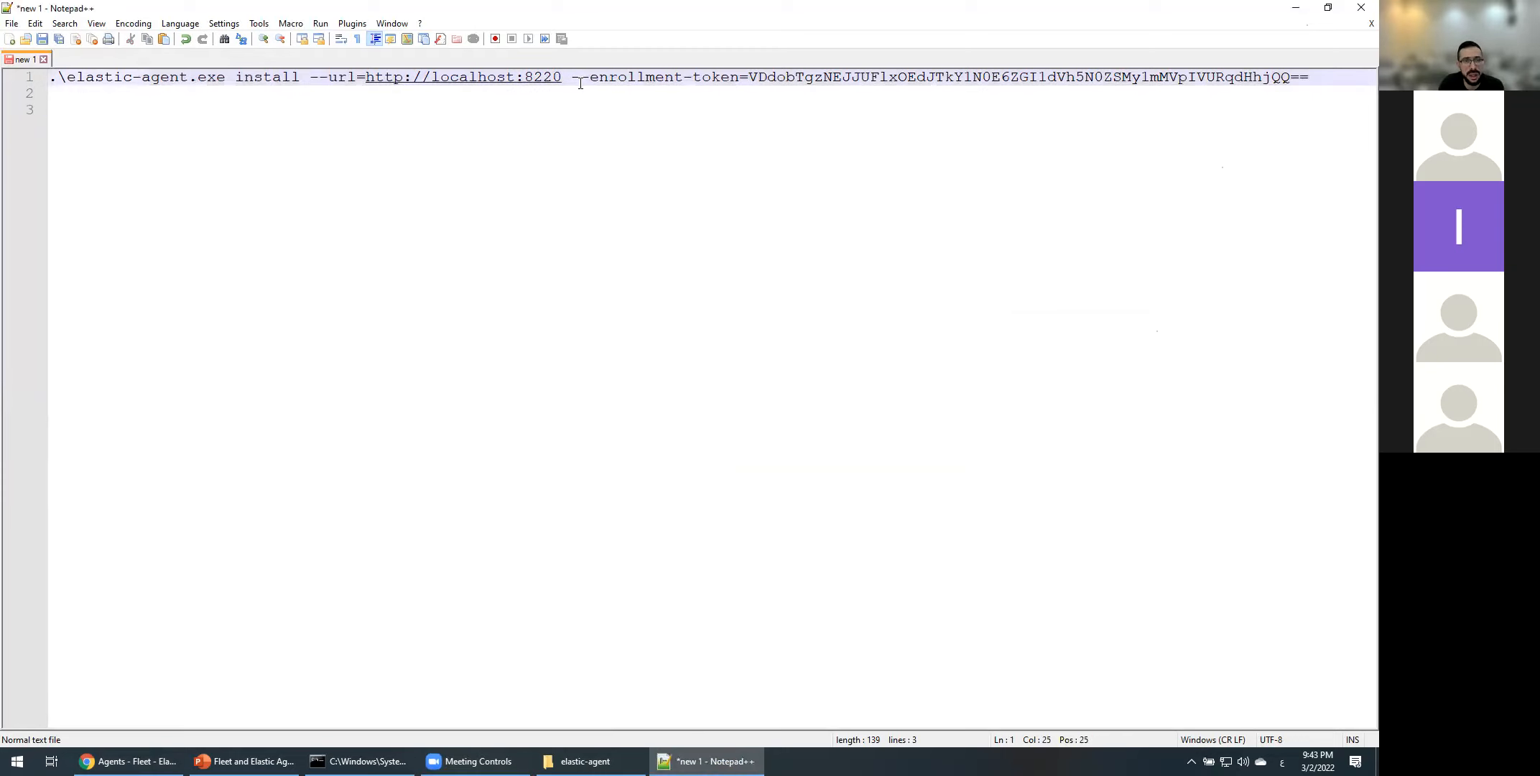
left_click_drag(566, 77, 366, 78)
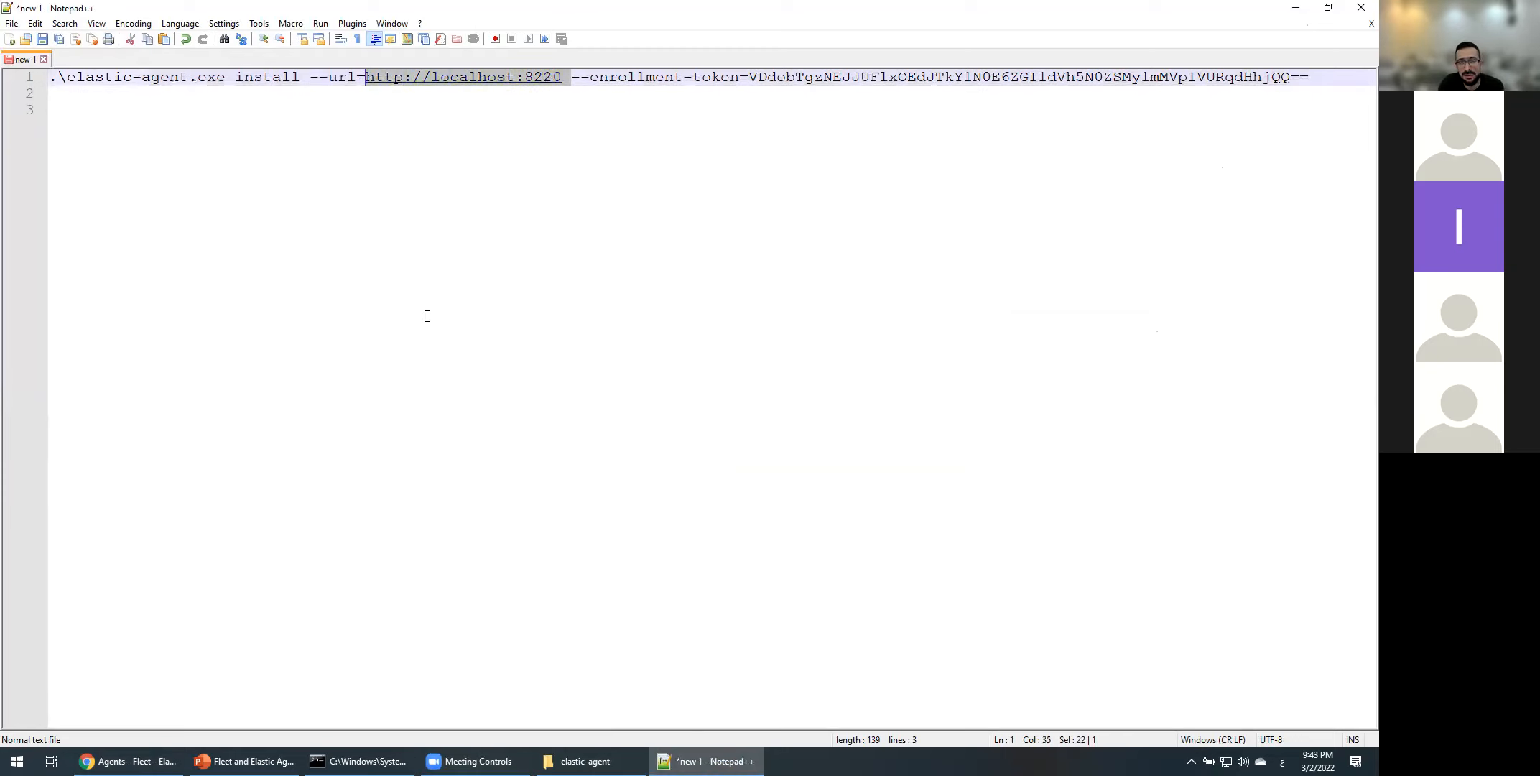
left_click(816, 80)
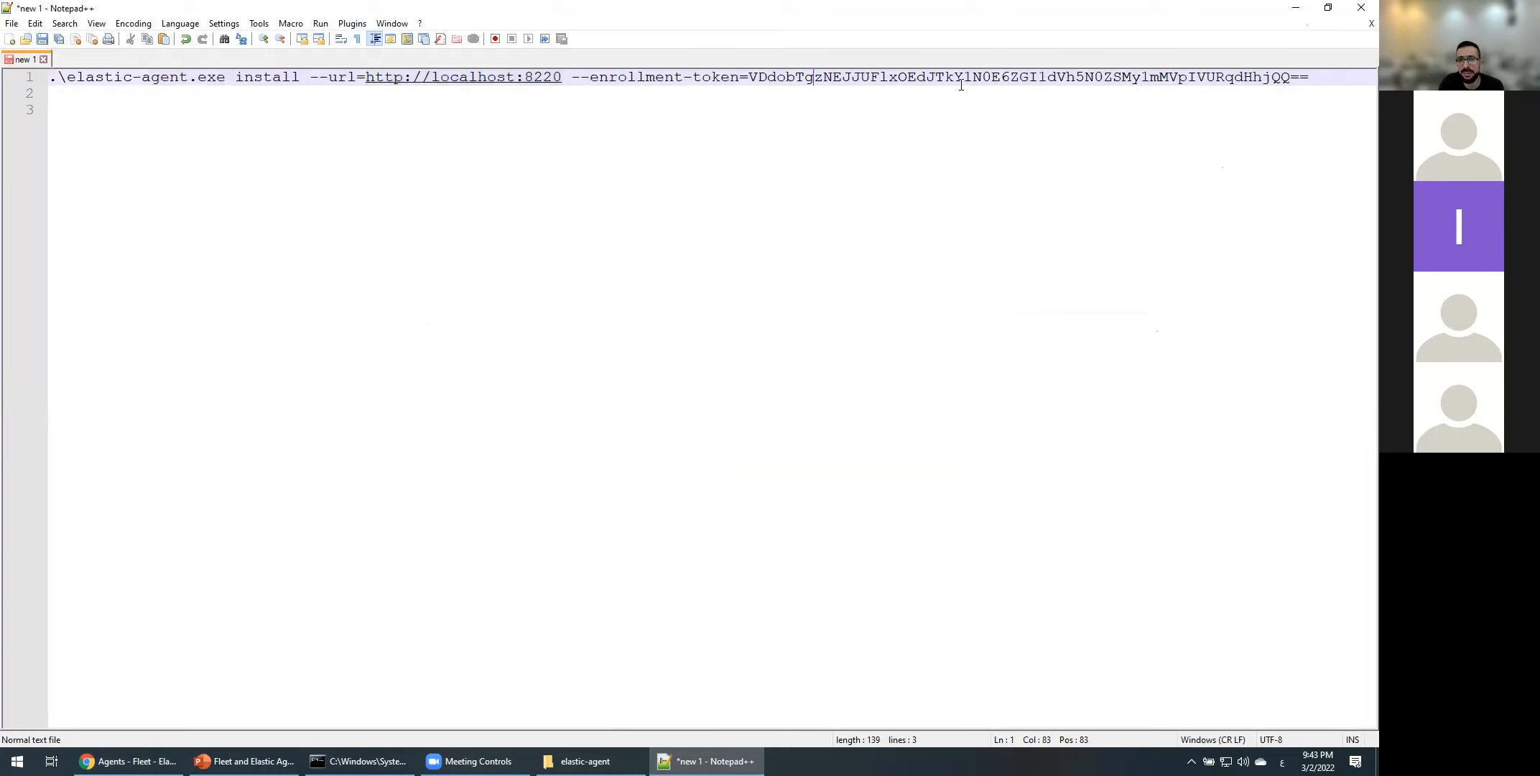
double_click(999, 77)
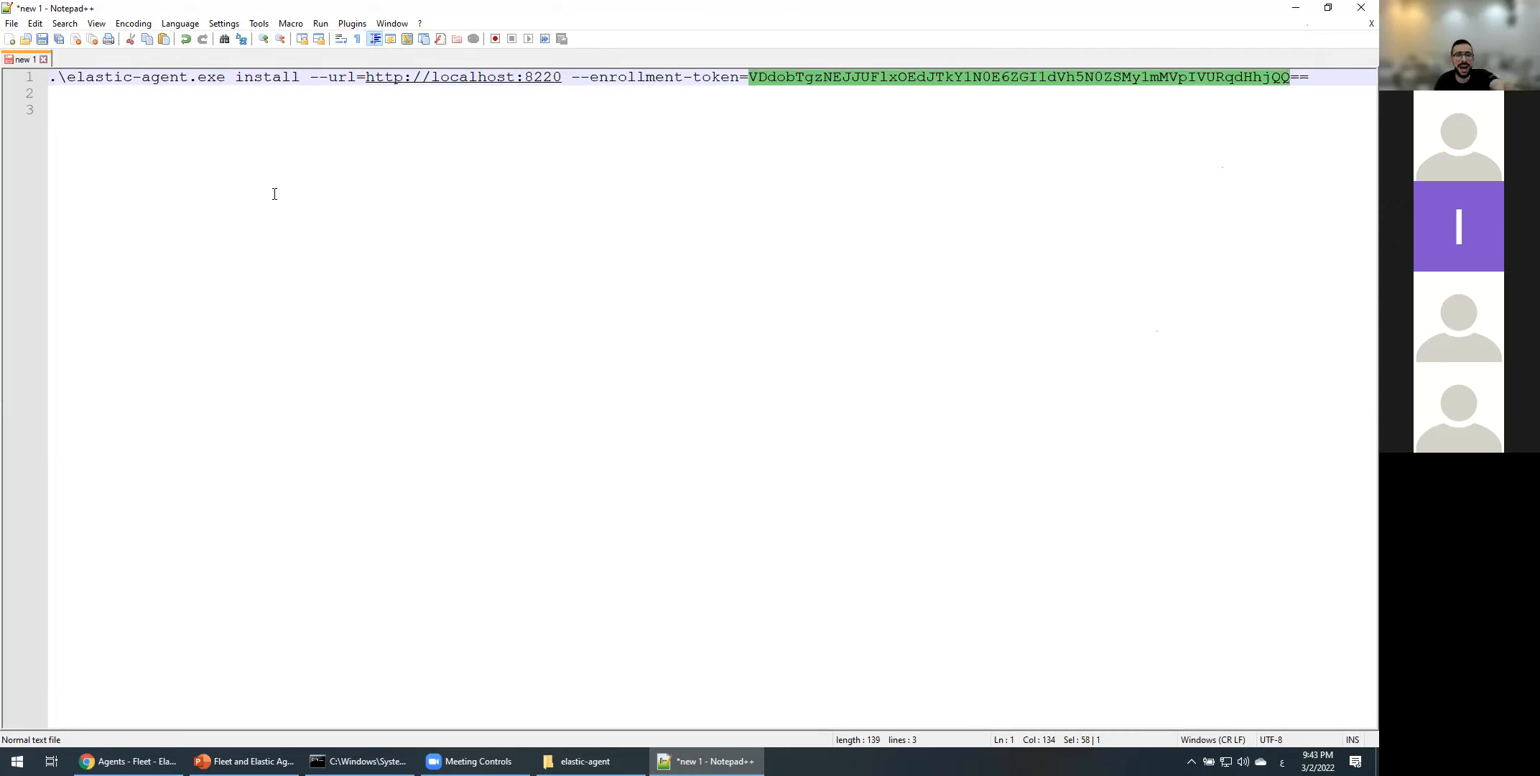
left_click(475, 69)
key("shift+Left")
key("shift+Left")
key("shift+Left")
key("shift+Left")
key("shift+Left")
key("shift+Left")
key("shift+Left")
key("shift+Left")
key("shift+Left")
key("shift+Left")
key("shift+Left")
key("shift+Left")
key("shift+Left")
key("shift+Left")
key("shift+Left")
key("shift+Left")
key("shift+Left")
key("shift+Left")
key("shift+Left")
key("shift+Left")
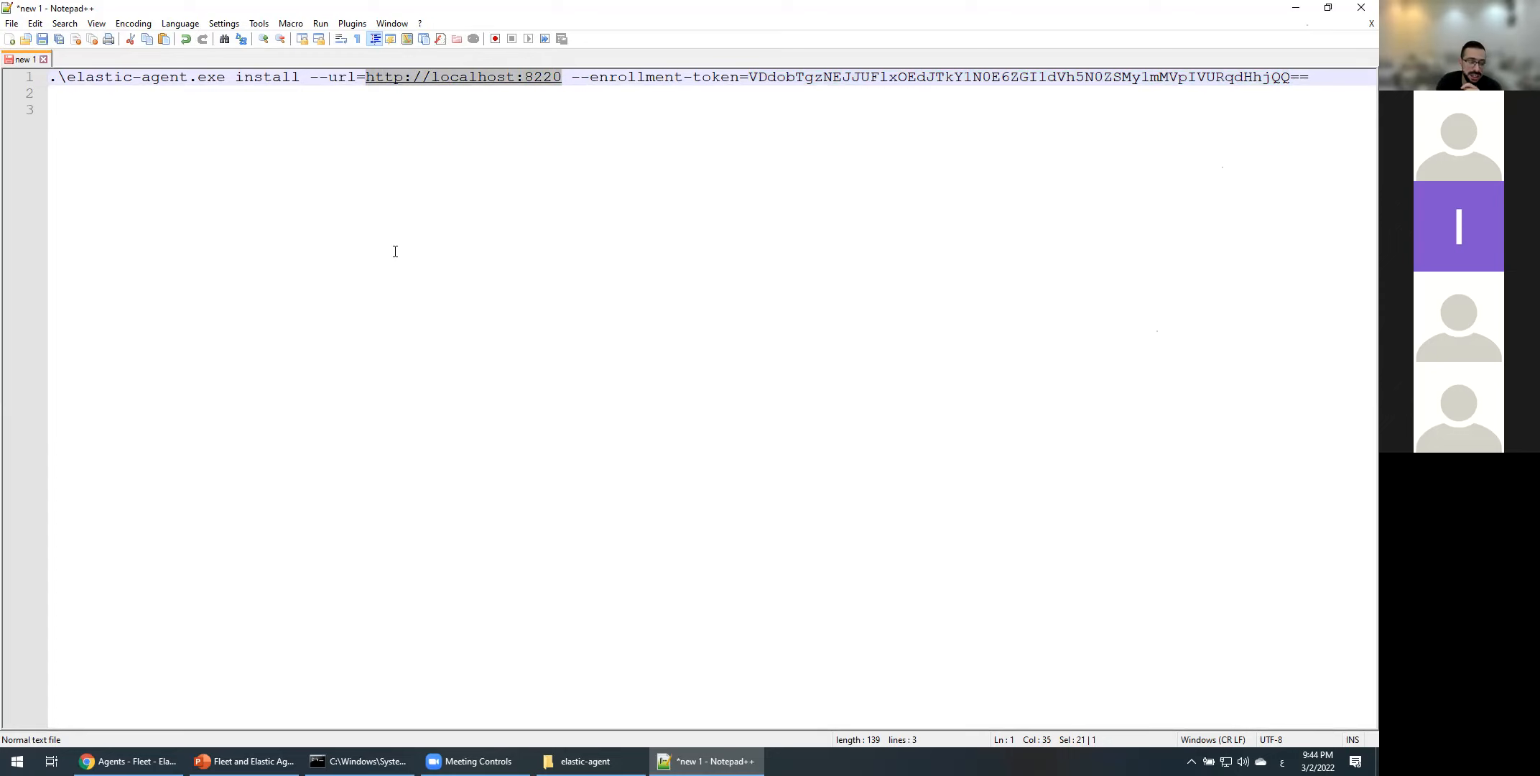
- Back in the browser, dismiss the agent enrollment instructions, open the Default Fleet Server policy, and view the integrations that can be added
left_click(128, 761)
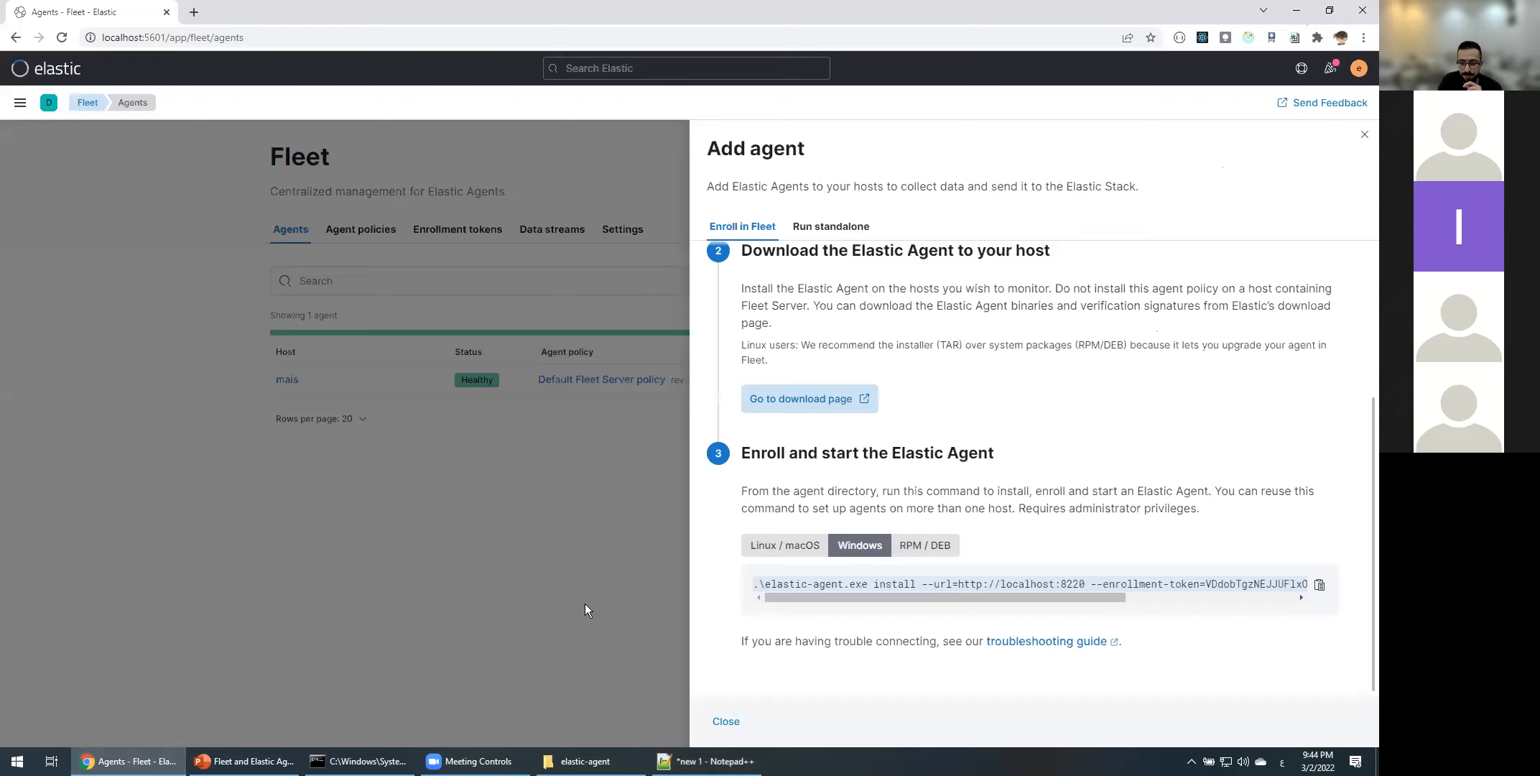
left_click(543, 600)
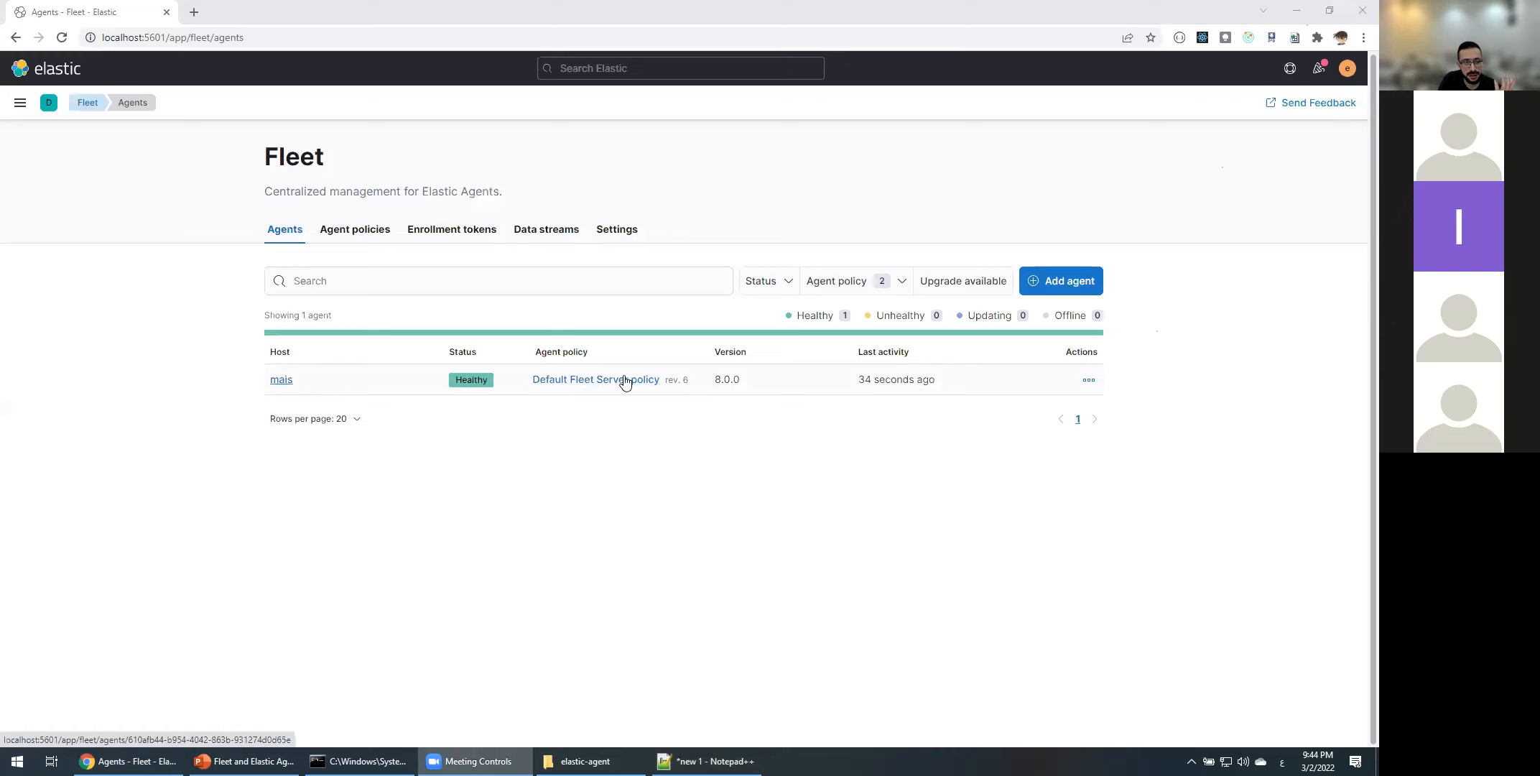
left_click(603, 381)
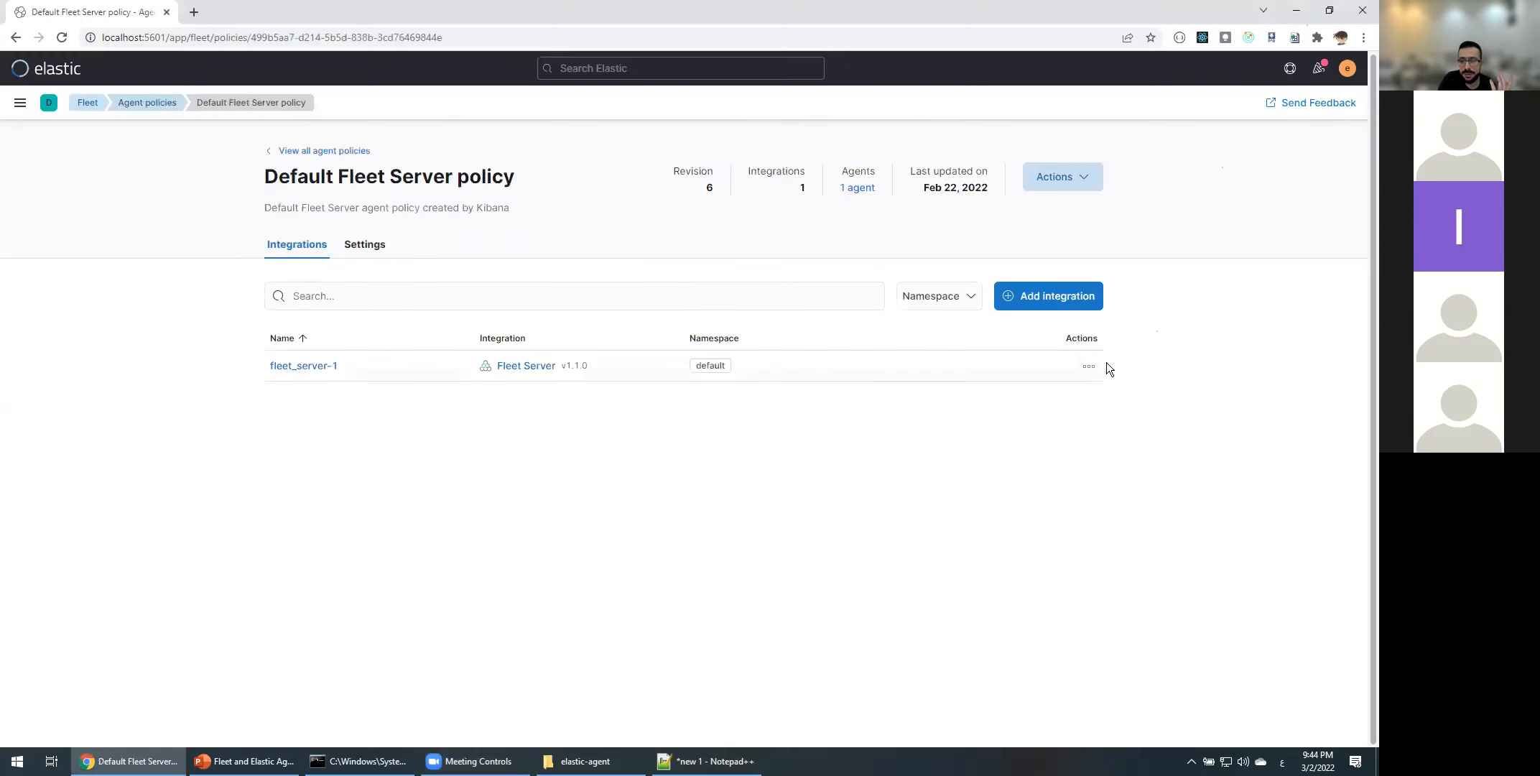
left_click(1066, 302)
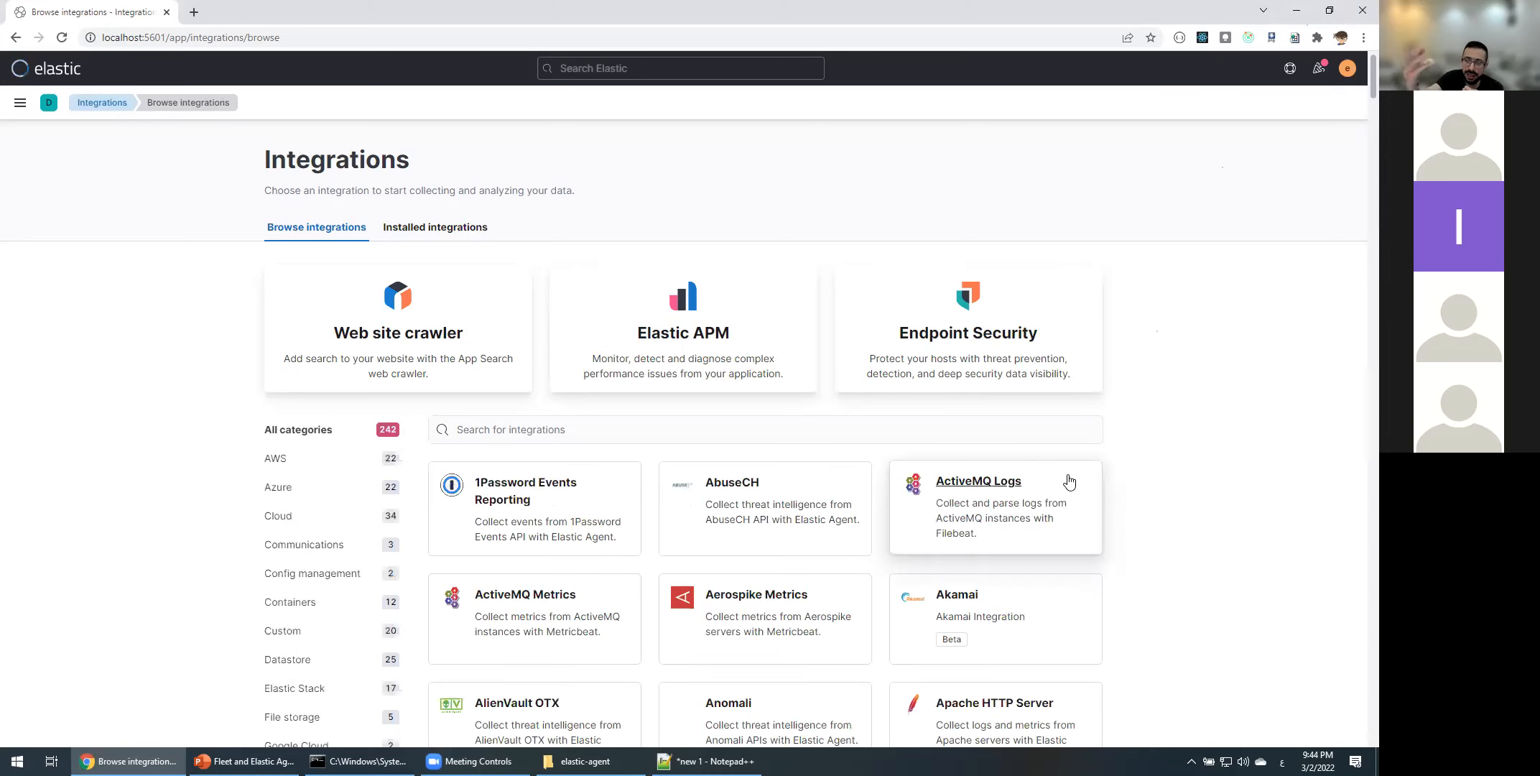
- Open services.msc, locate the Elastic Agent service to check its status, and close the Services window
key("super+r")
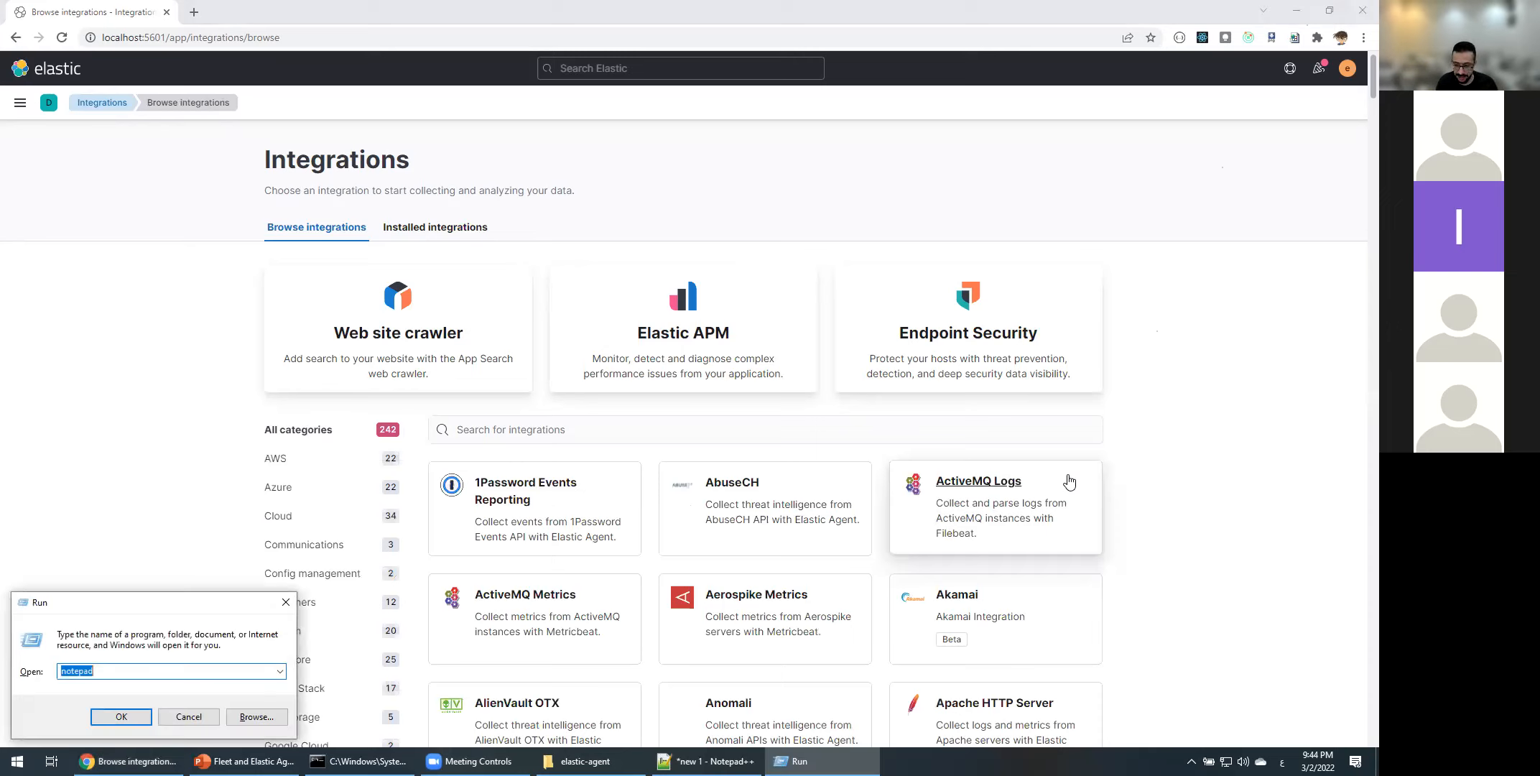
key("alt+shift")
type("ser")
key("Down")
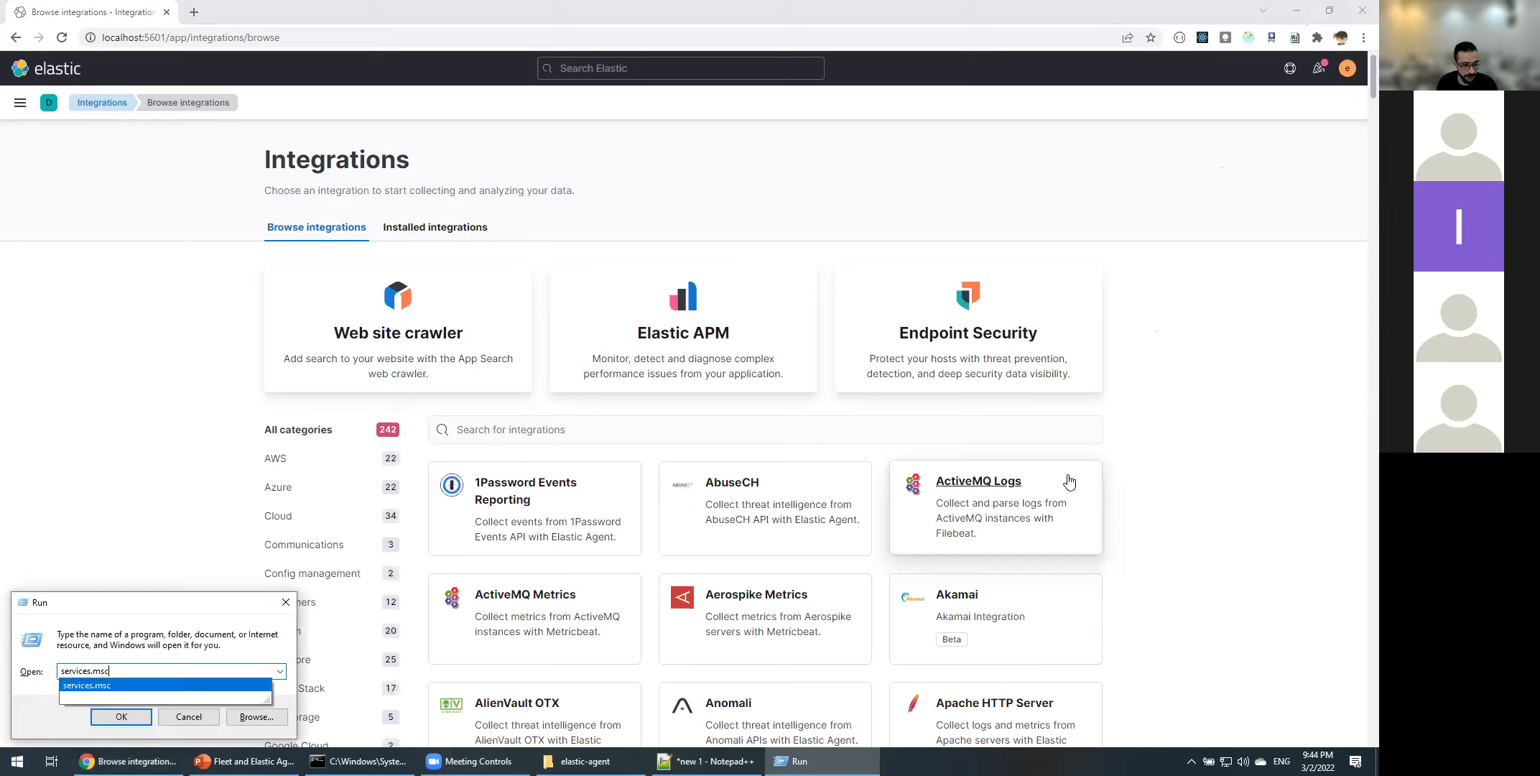
key("Return")
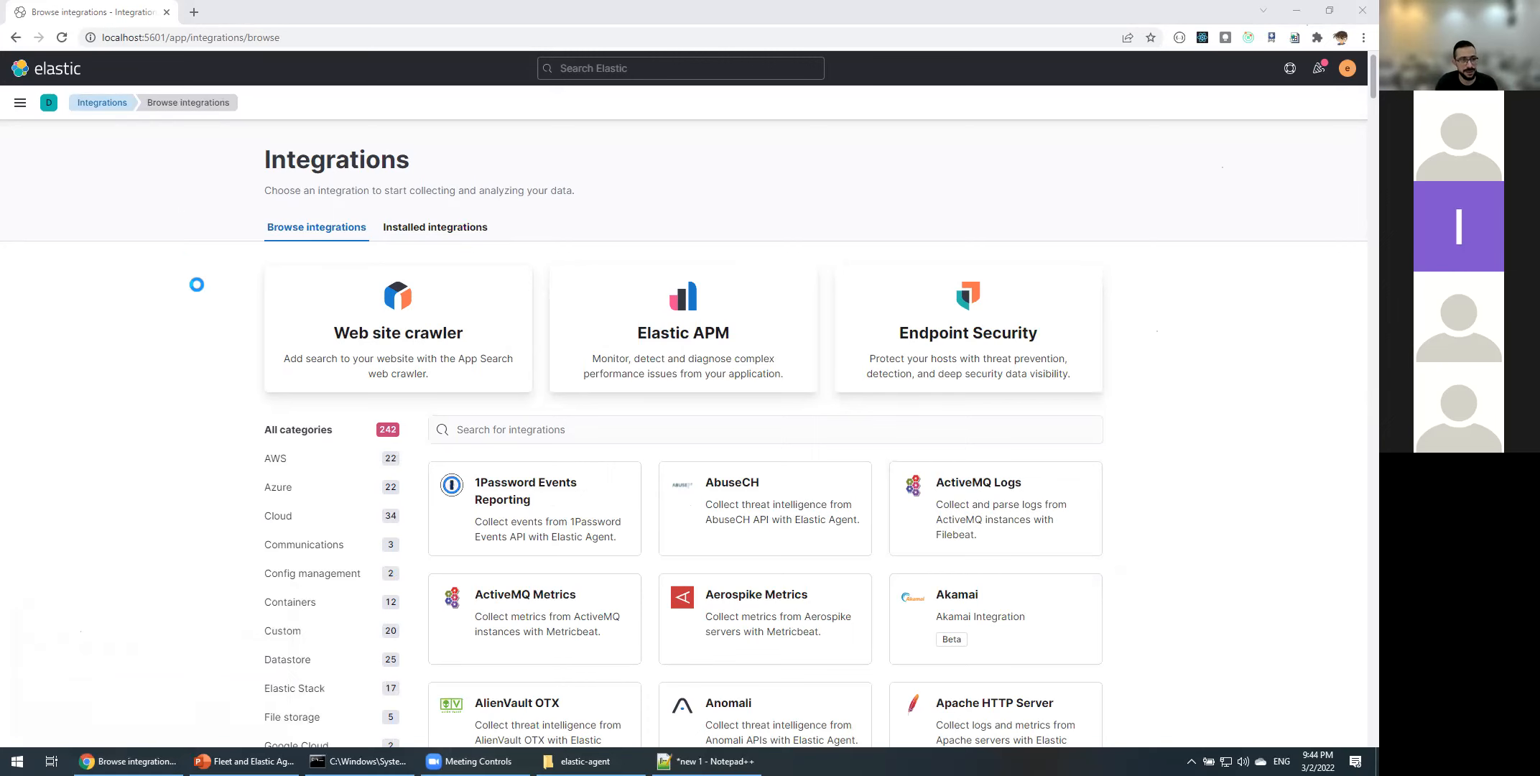
left_click(171, 161)
type("e")
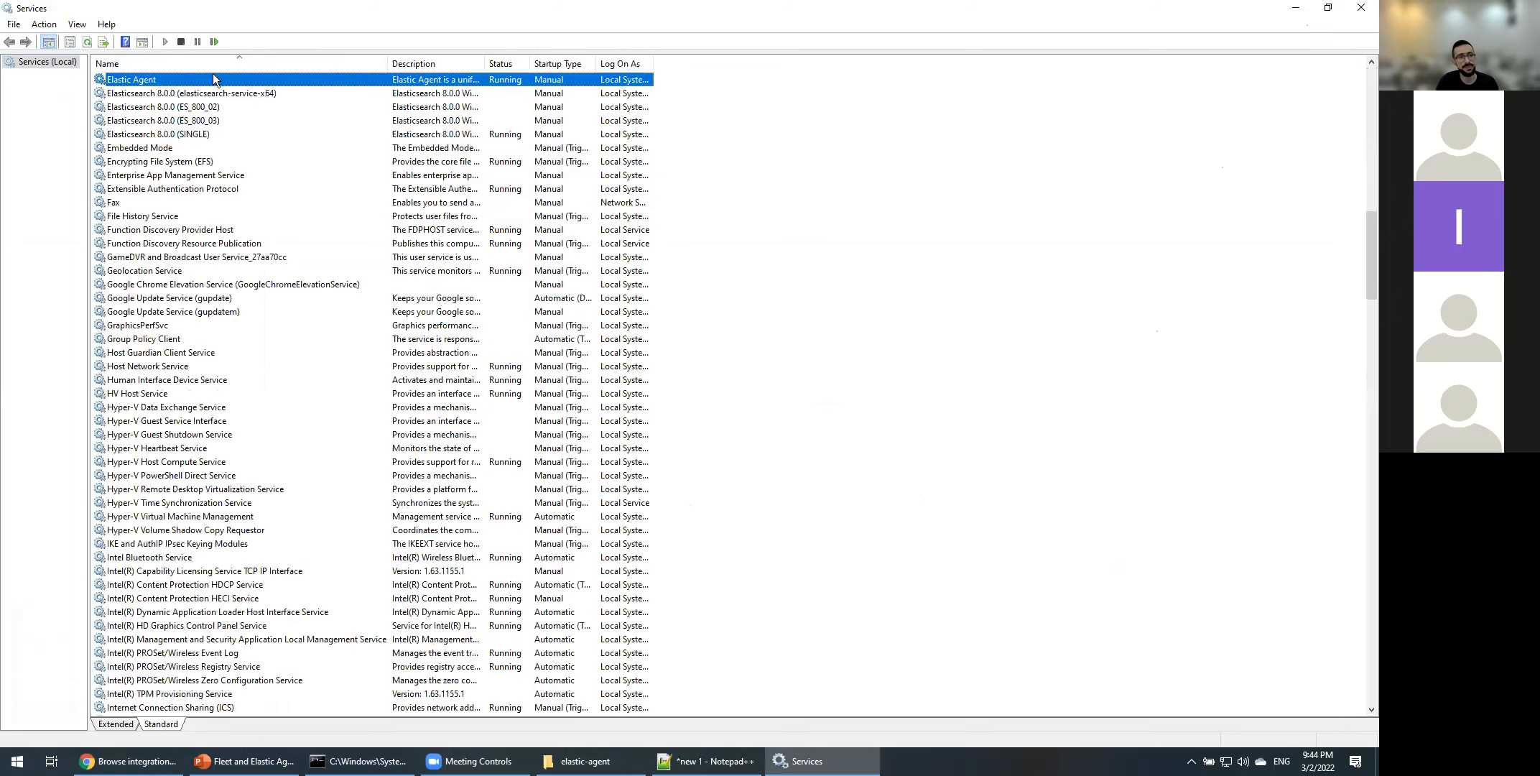
left_click(1363, 10)
- Open the fleet_server-1 integration from the Default Fleet Server policy, review its Fleet Server host and port settings, and return to the policy
left_click(16, 37)
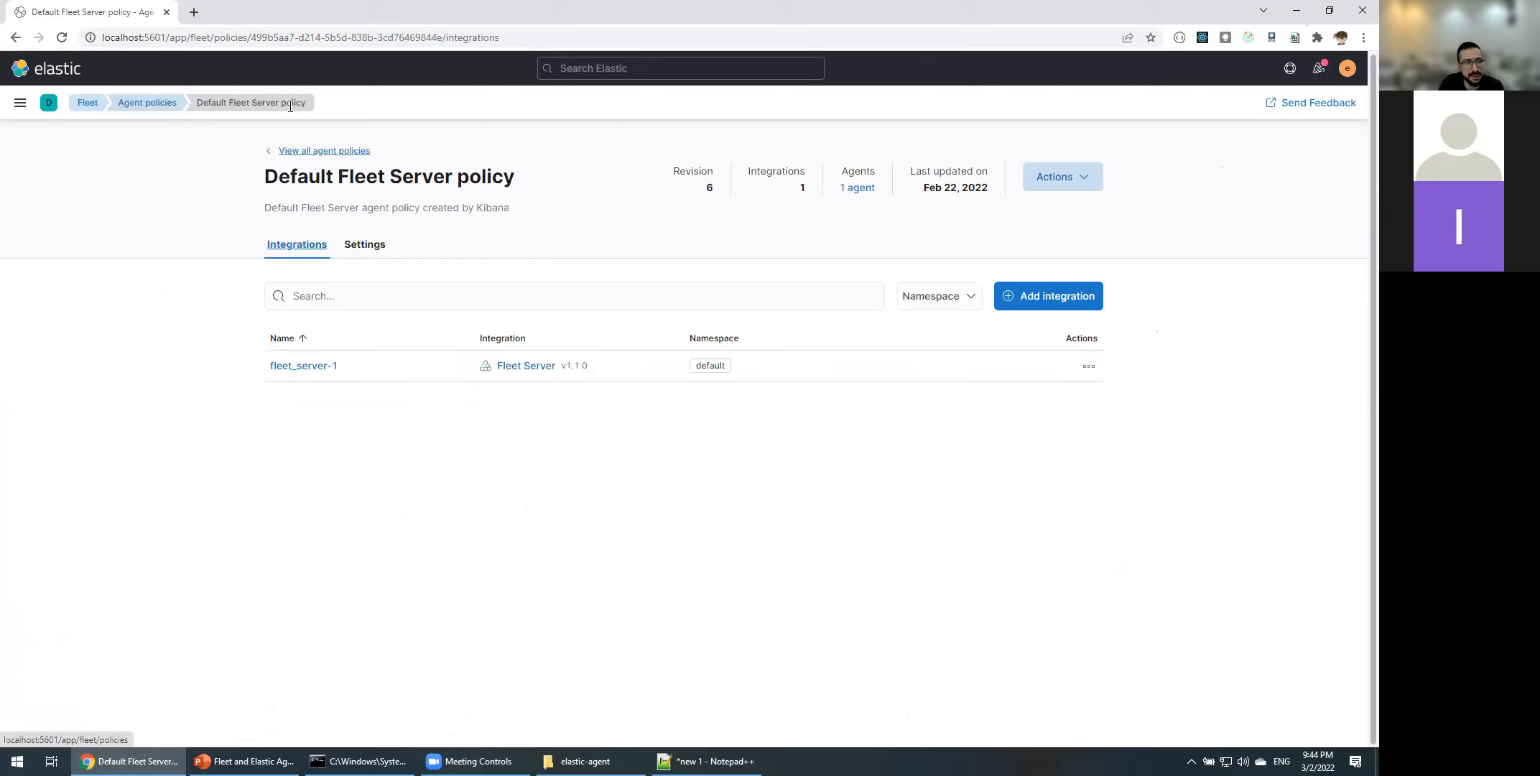
left_click(314, 369)
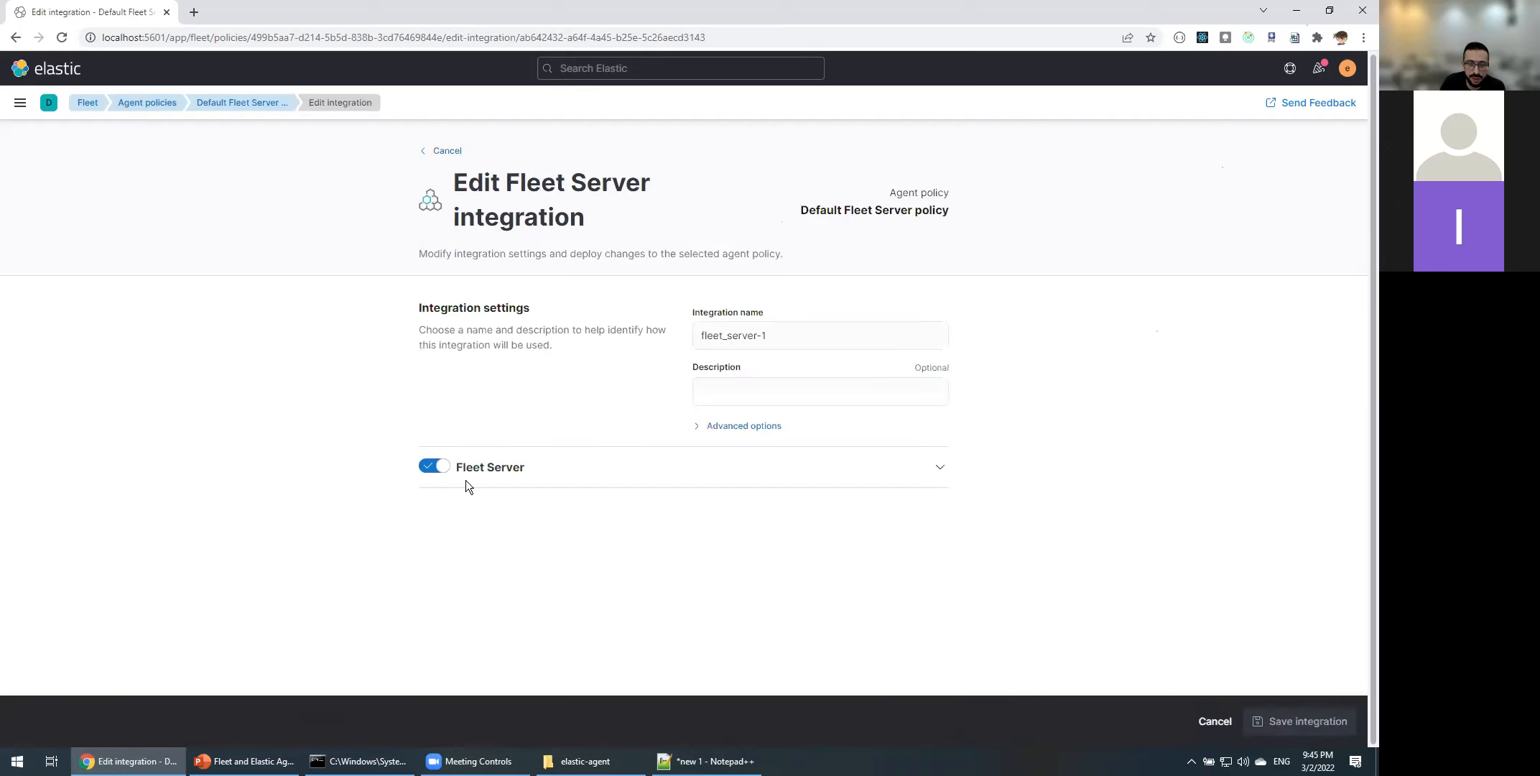
left_click(941, 468)
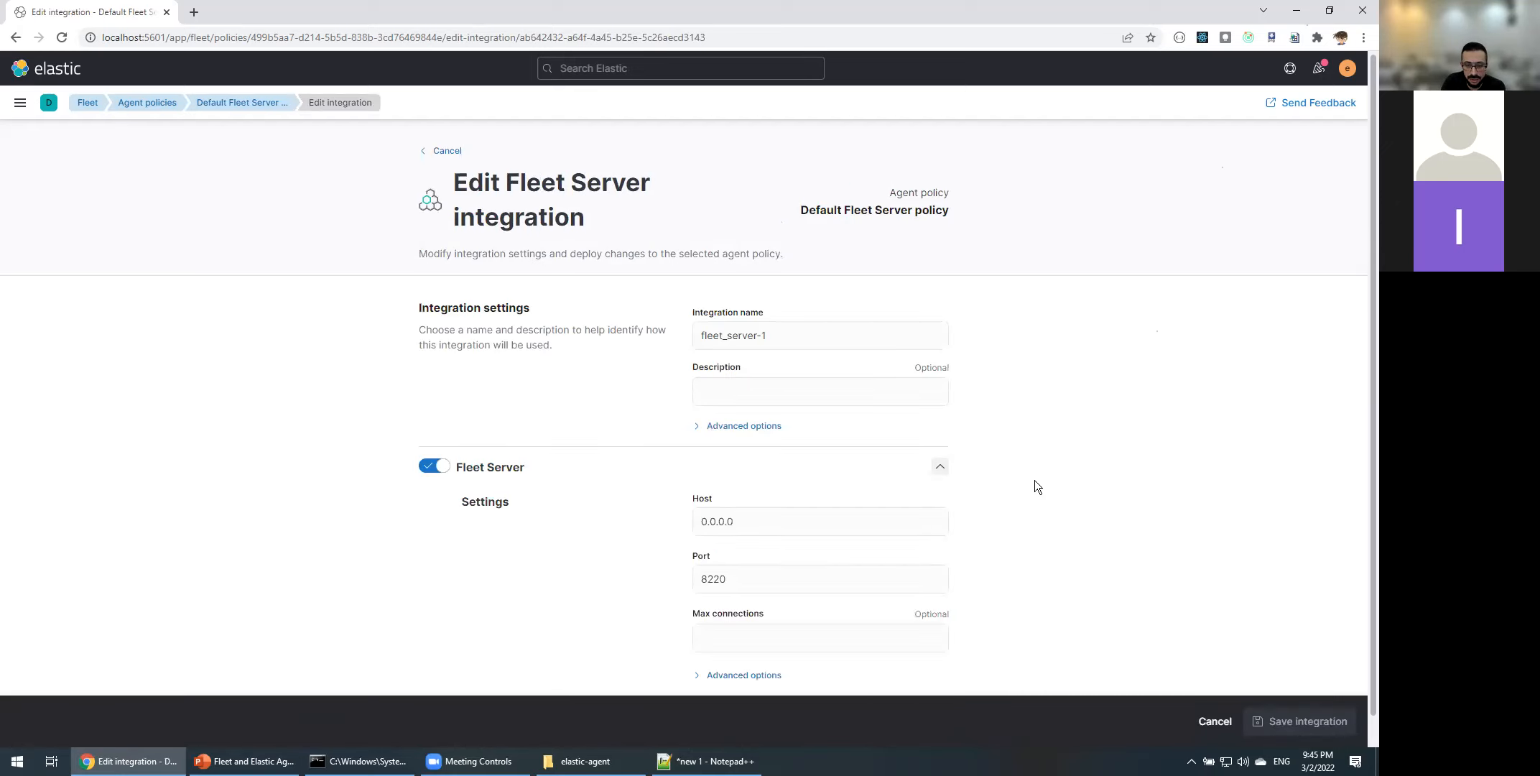
left_click(941, 467)
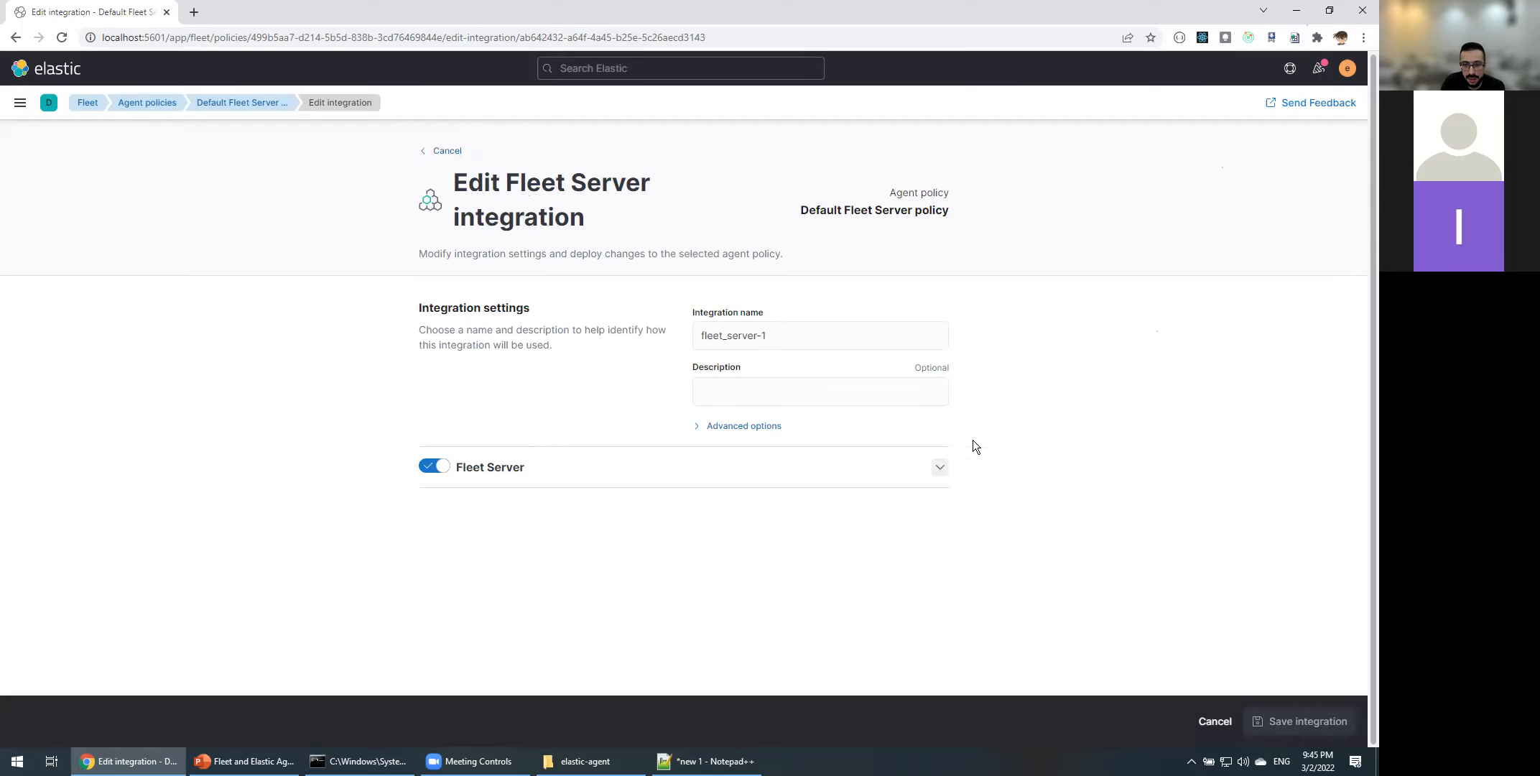
left_click(17, 36)
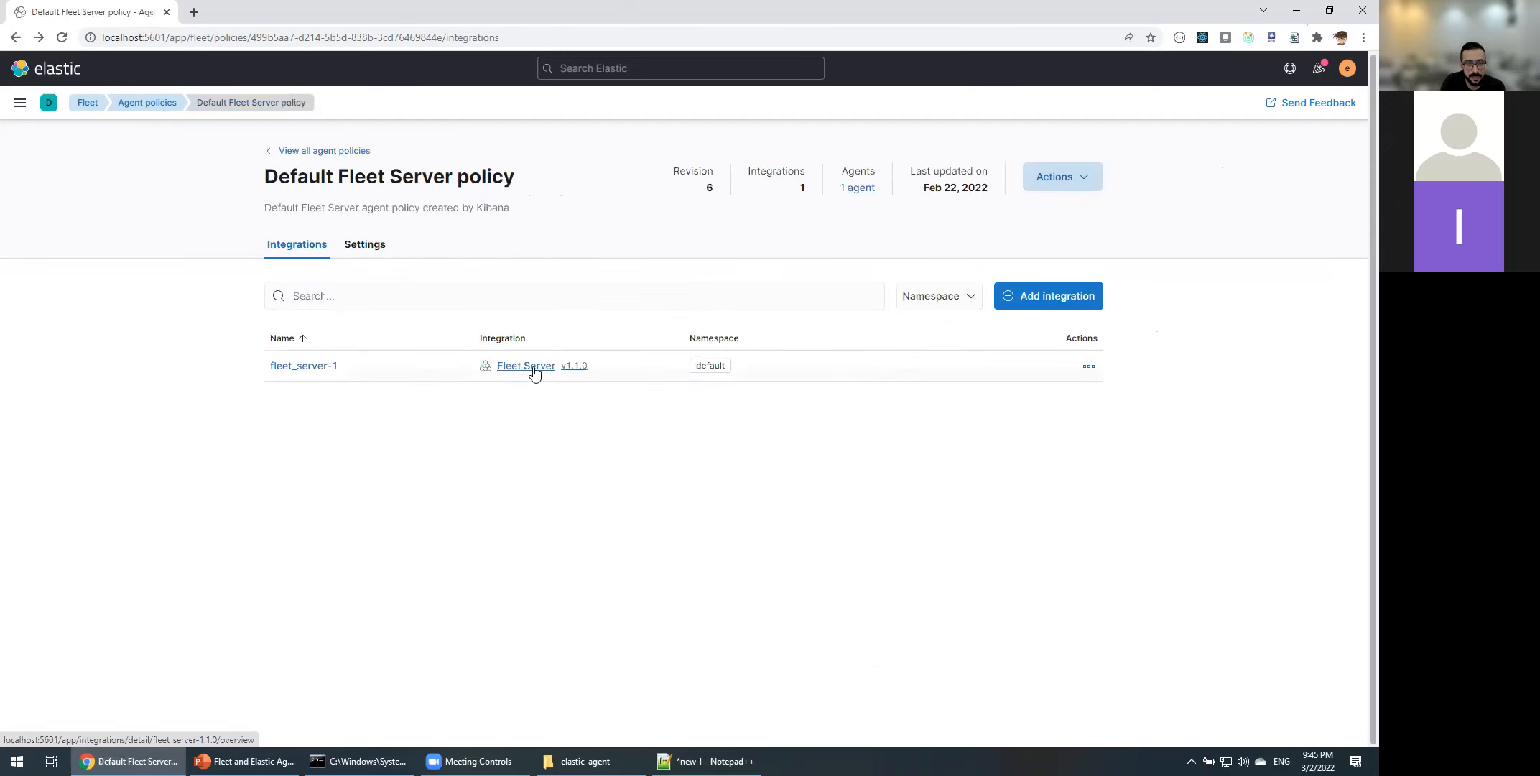
- View the Fleet Server integration's overview, return to the policy, and check the actions available for fleet_server-1
left_click(527, 366)
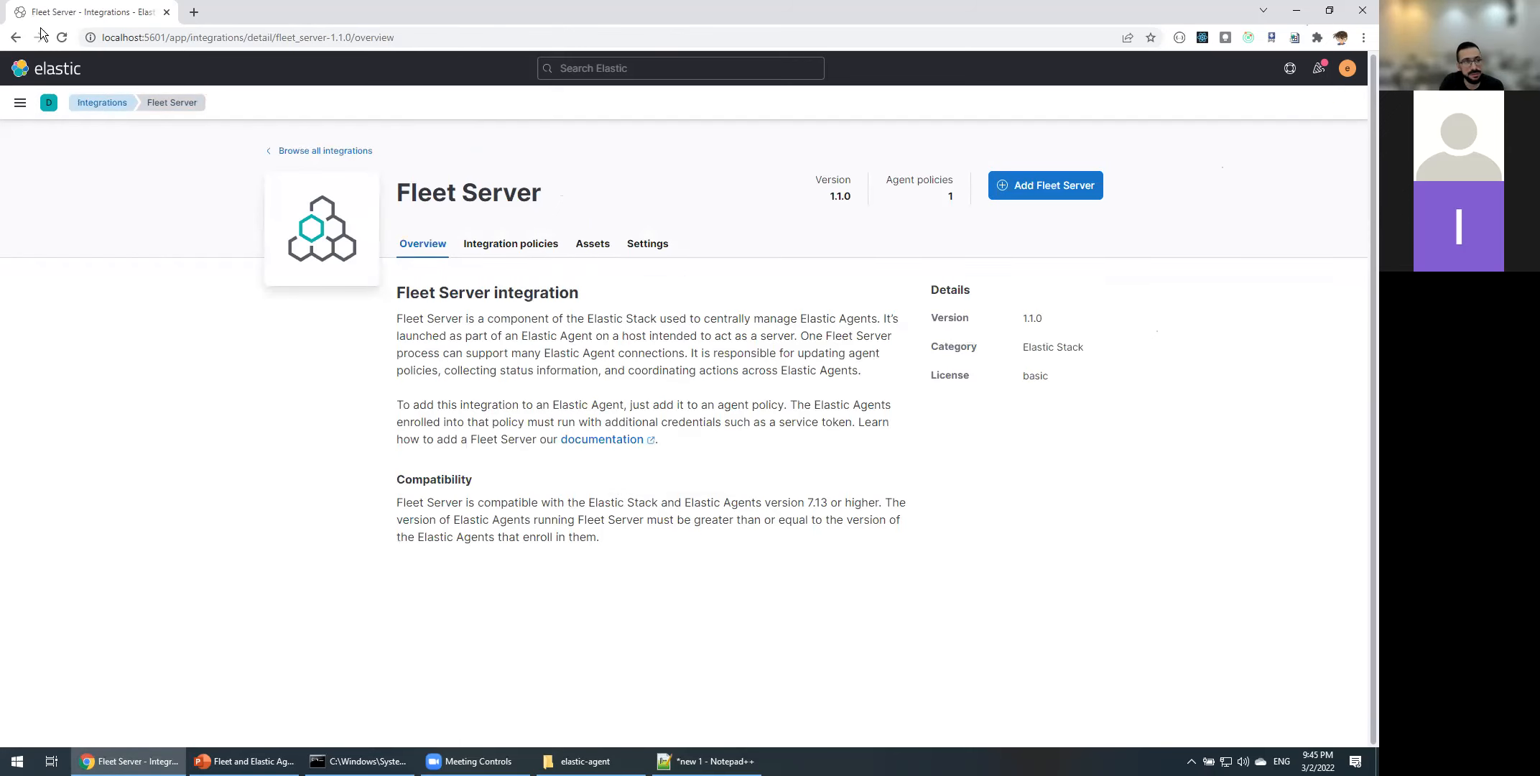
left_click(16, 38)
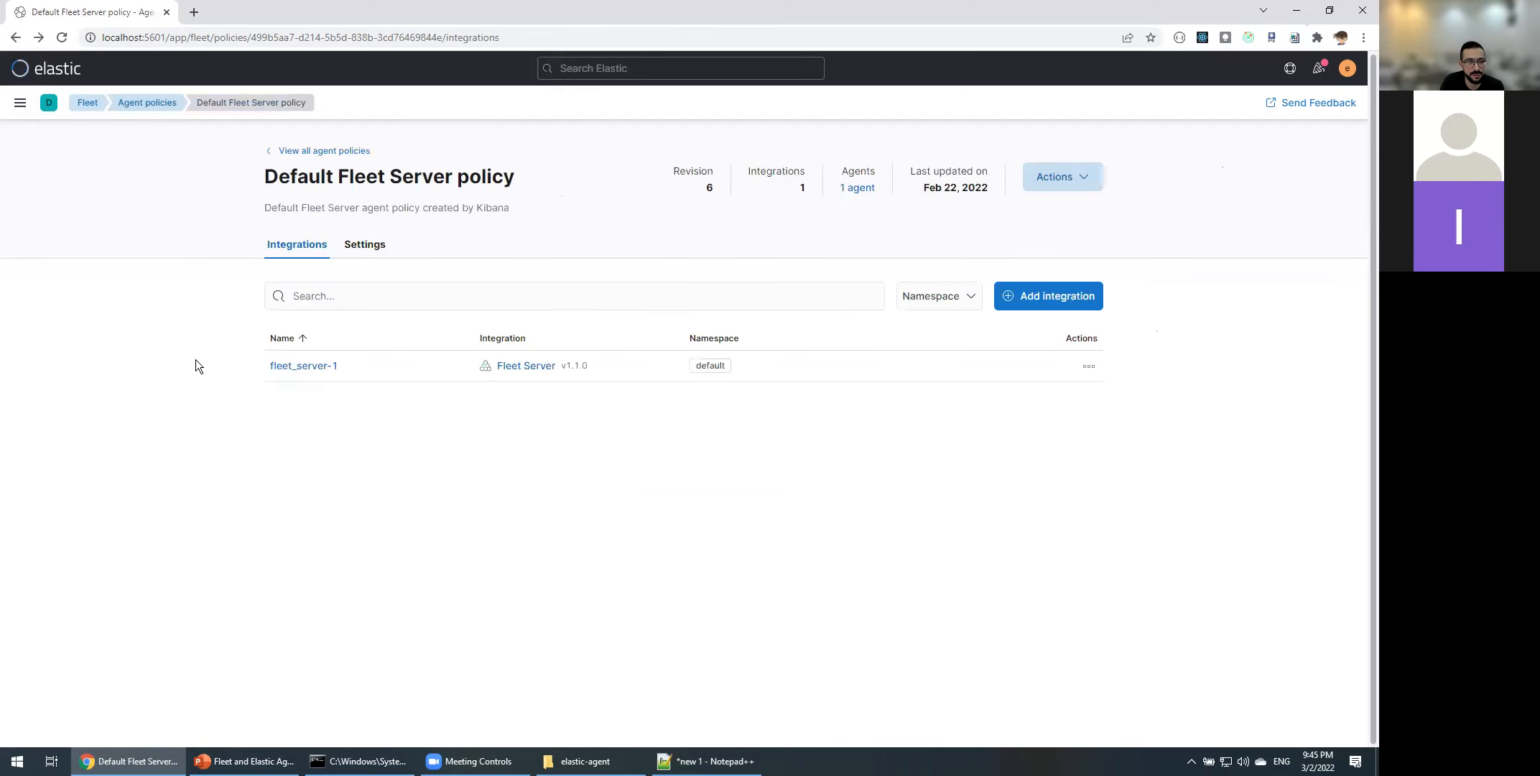
left_click(1089, 368)
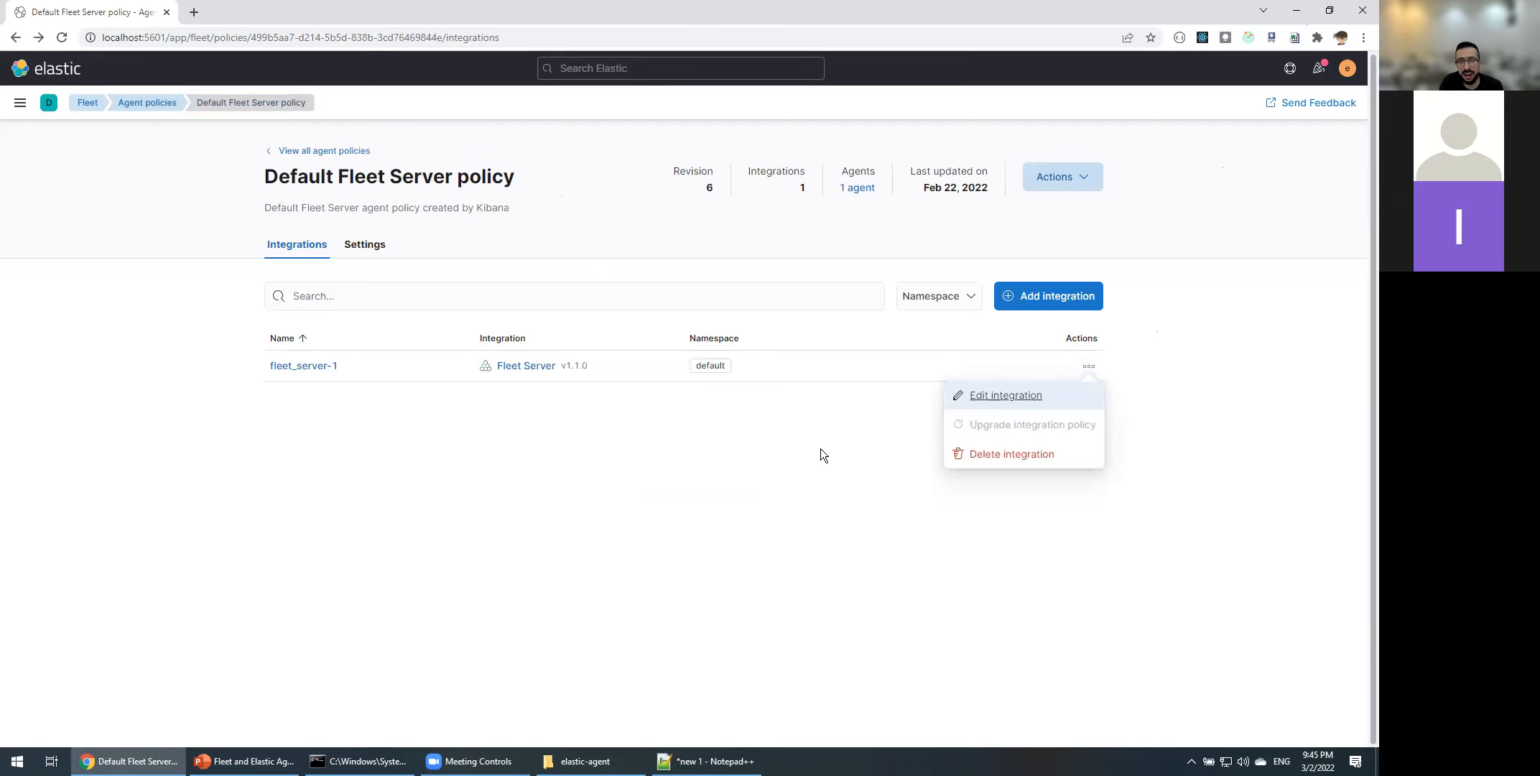
left_click(777, 436)
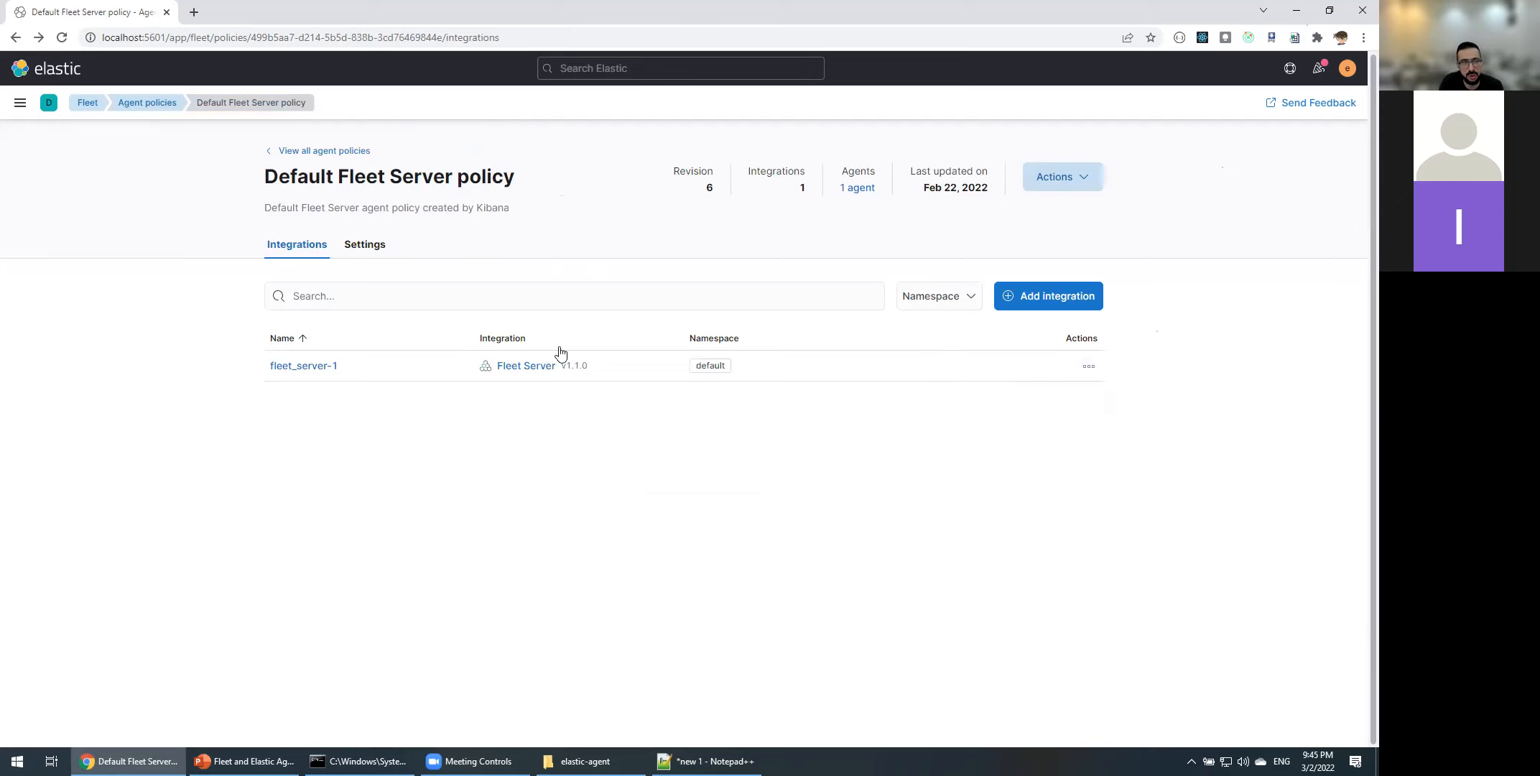
- Show all agent policies and check the actions available for the Default Fleet Server policy
left_click(324, 151)
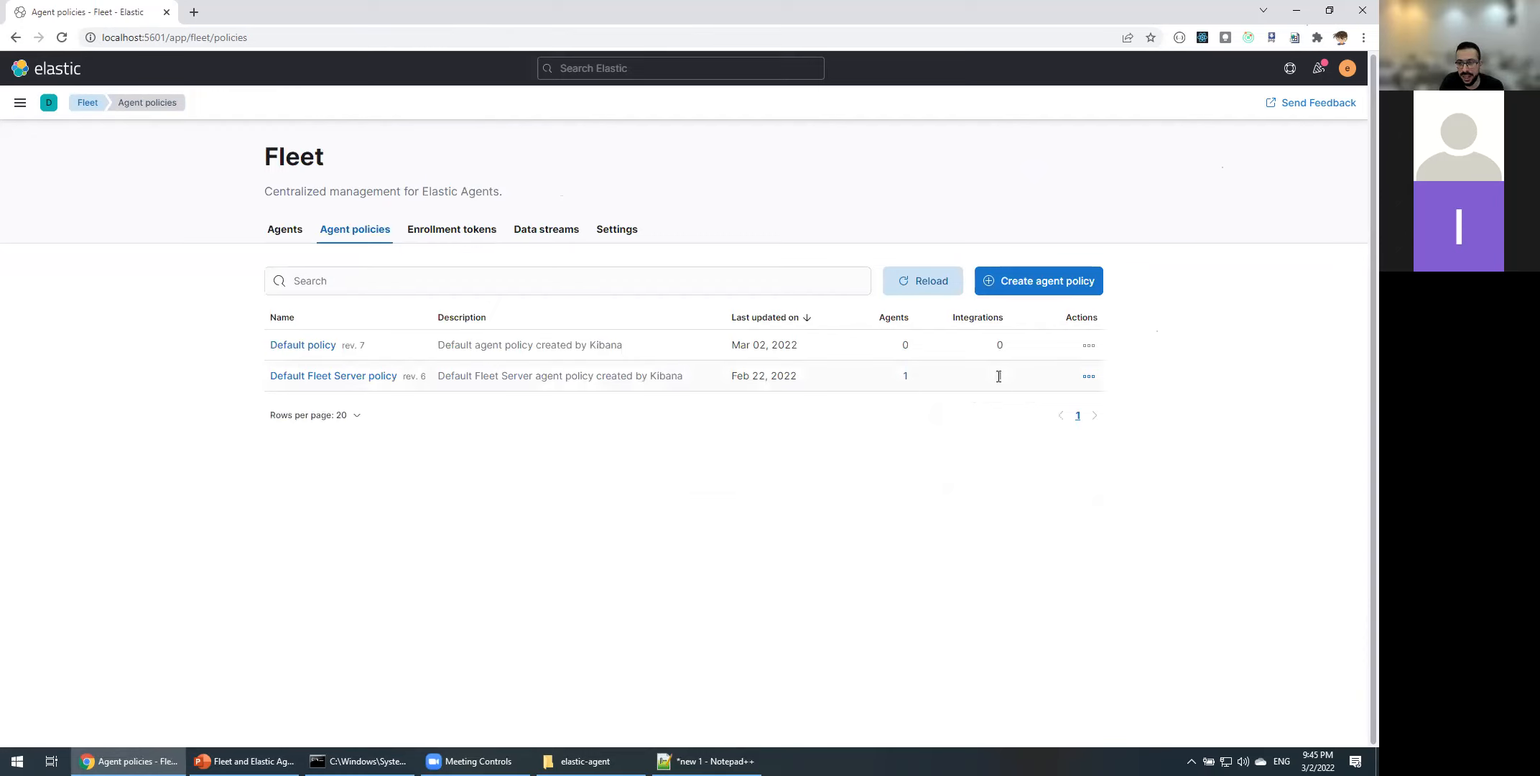
left_click(1088, 378)
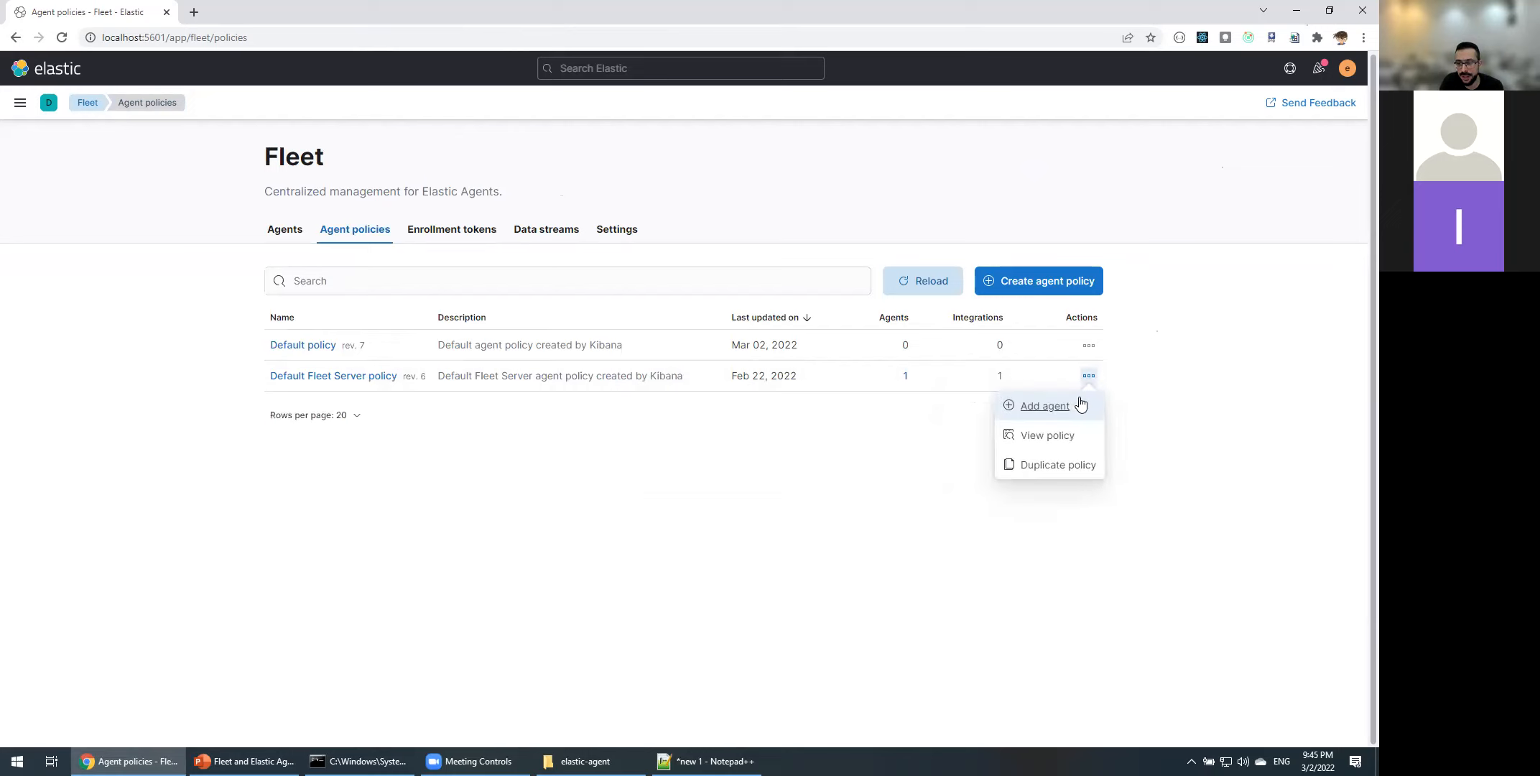
left_click(911, 426)
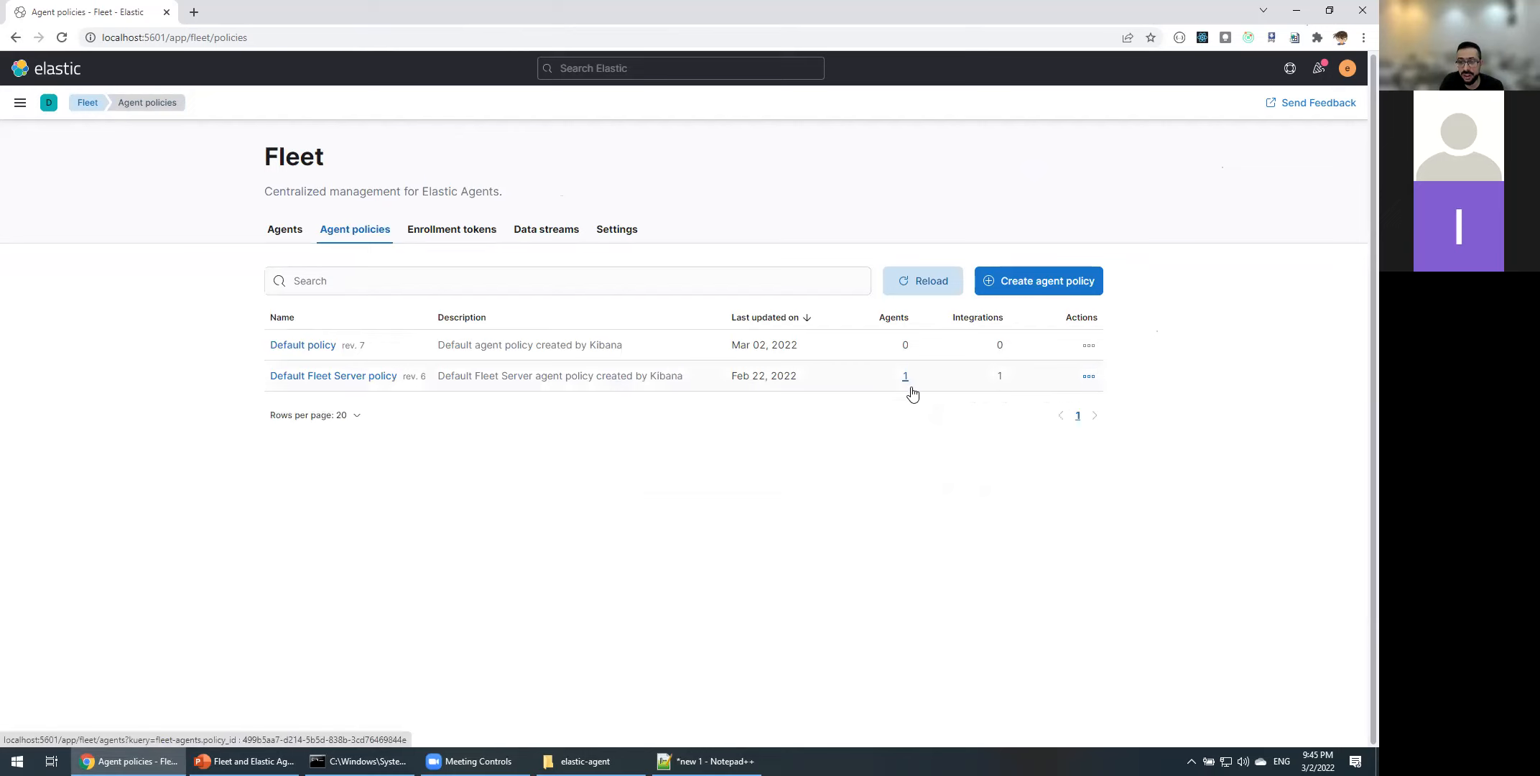
- Show the agents assigned to the Default Fleet Server policy and view the enrolled agent's details
left_click(905, 376)
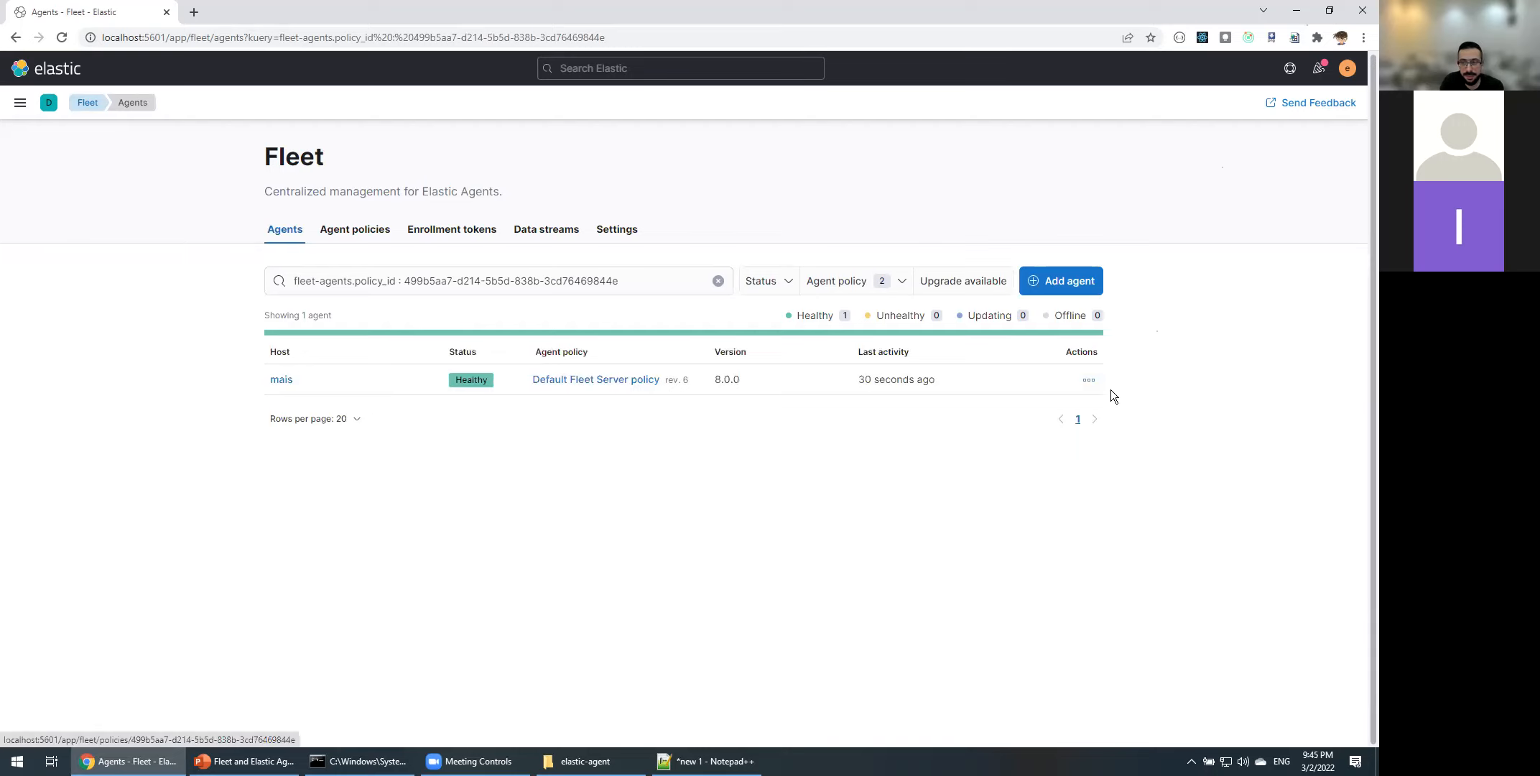
left_click(1090, 381)
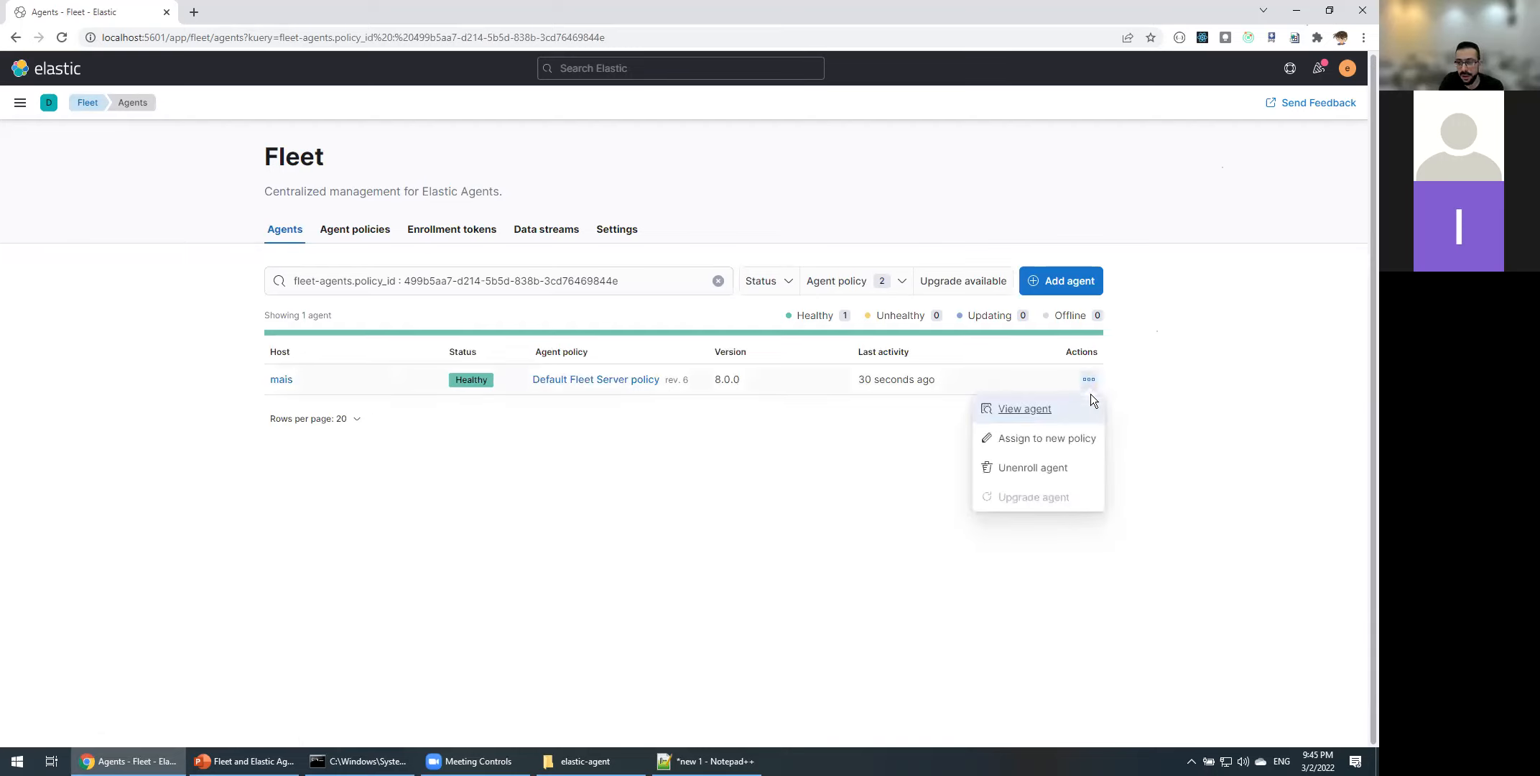
left_click(1033, 416)
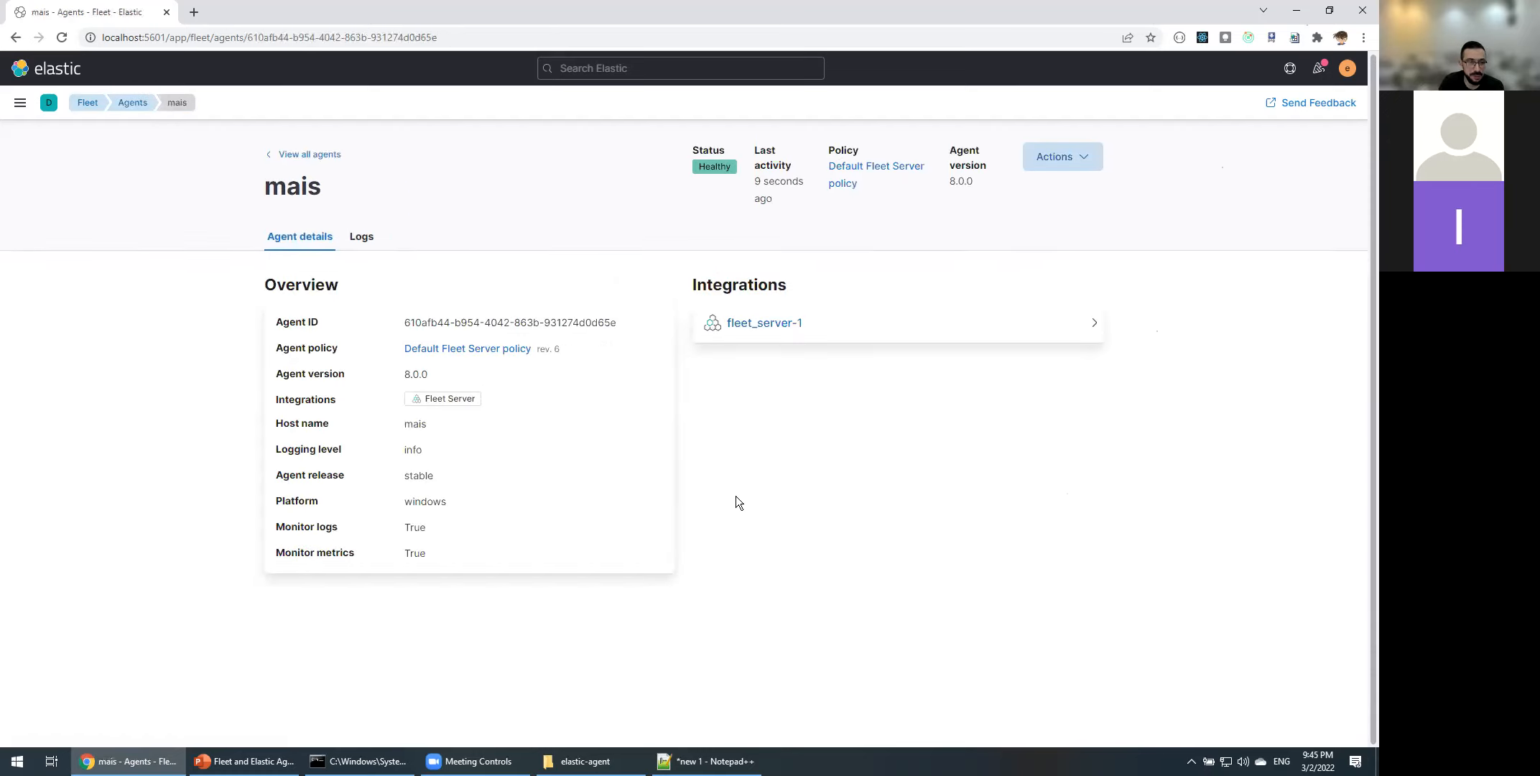
- Examine the agent's log entries for the last day, from the earliest message to the latest
left_click(361, 237)
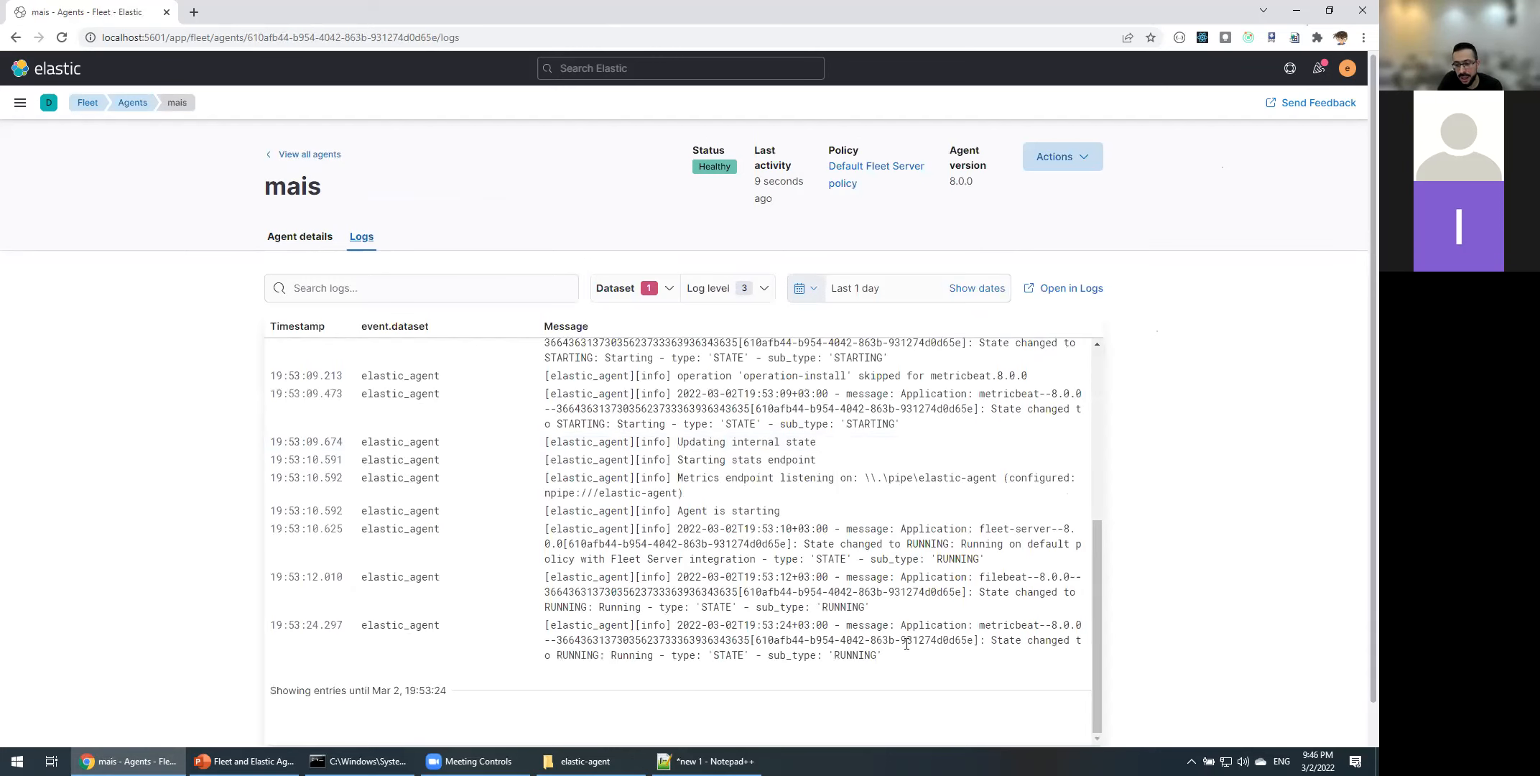
left_click_drag(1097, 553, 1130, 512)
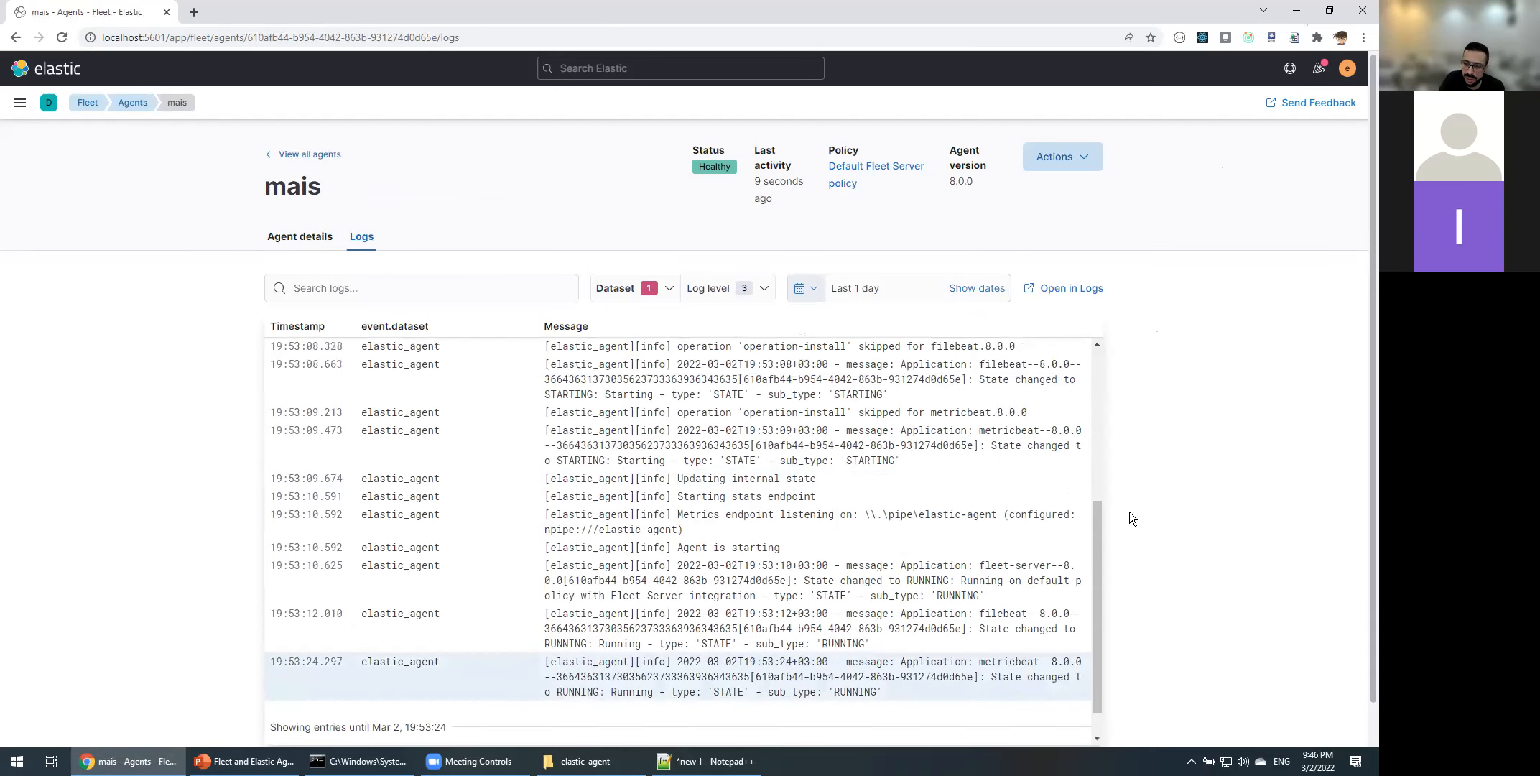
scroll(1099, 480, "up", 4)
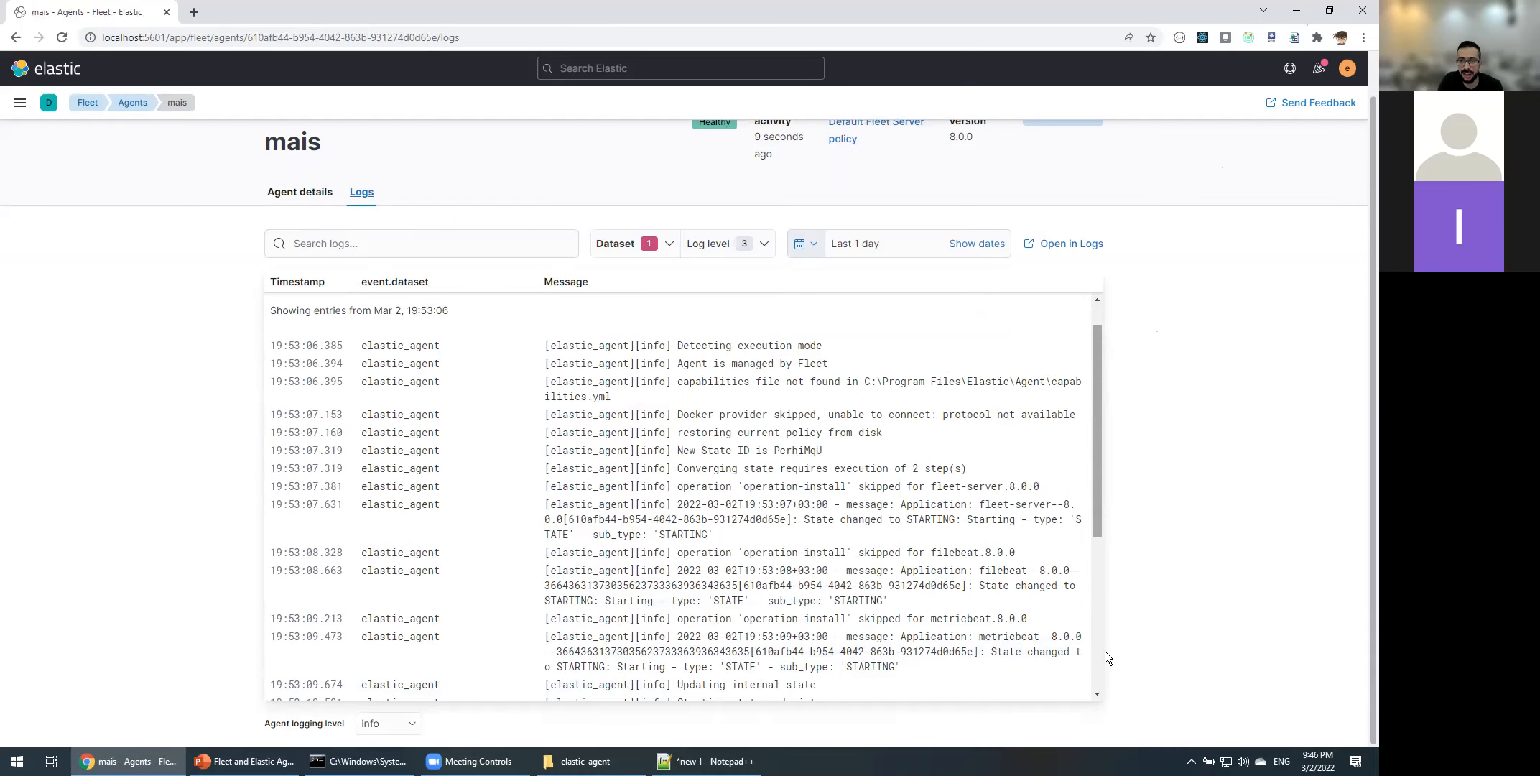
scroll(1099, 632, "down", 1)
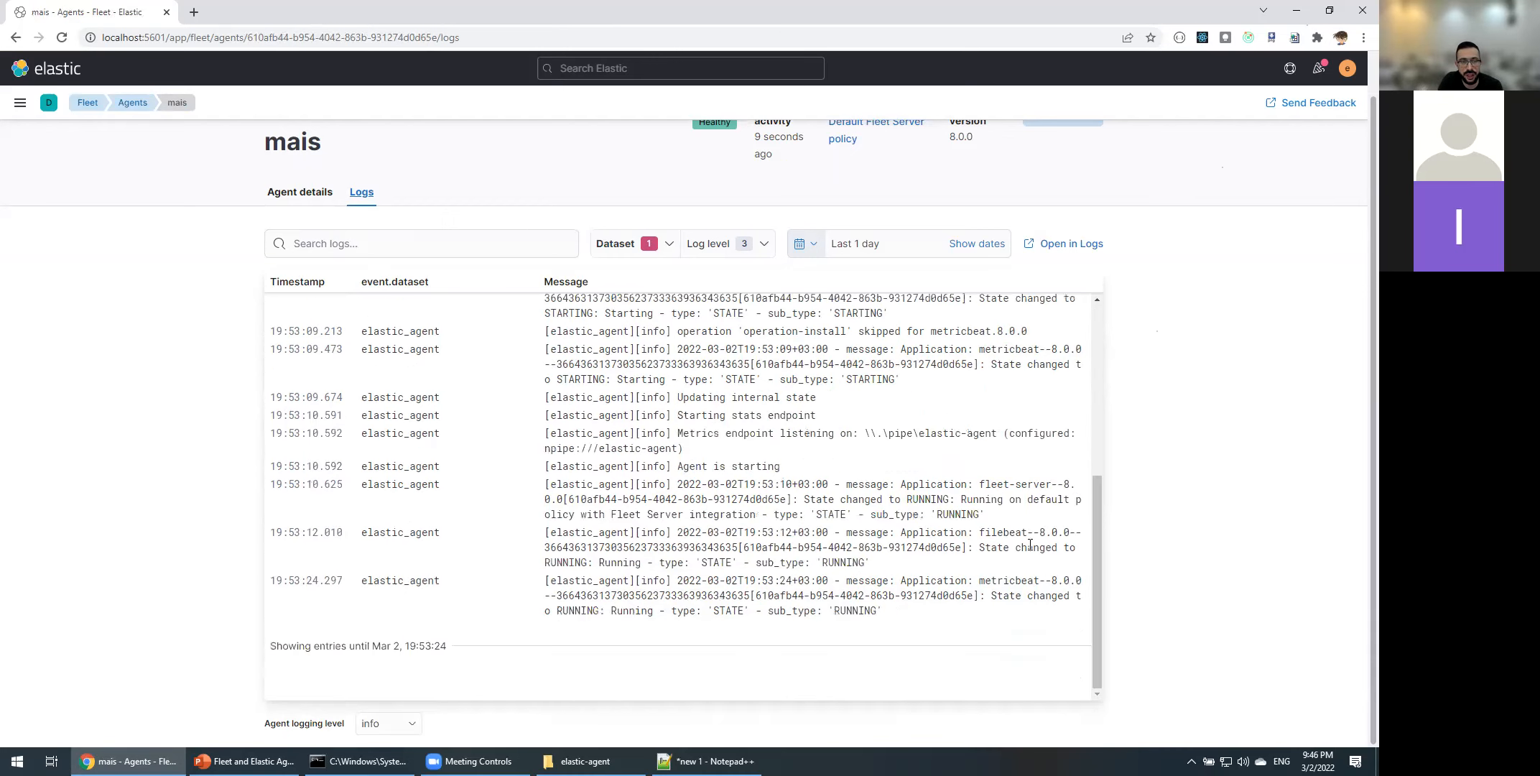
scroll(1027, 542, "up", 3)
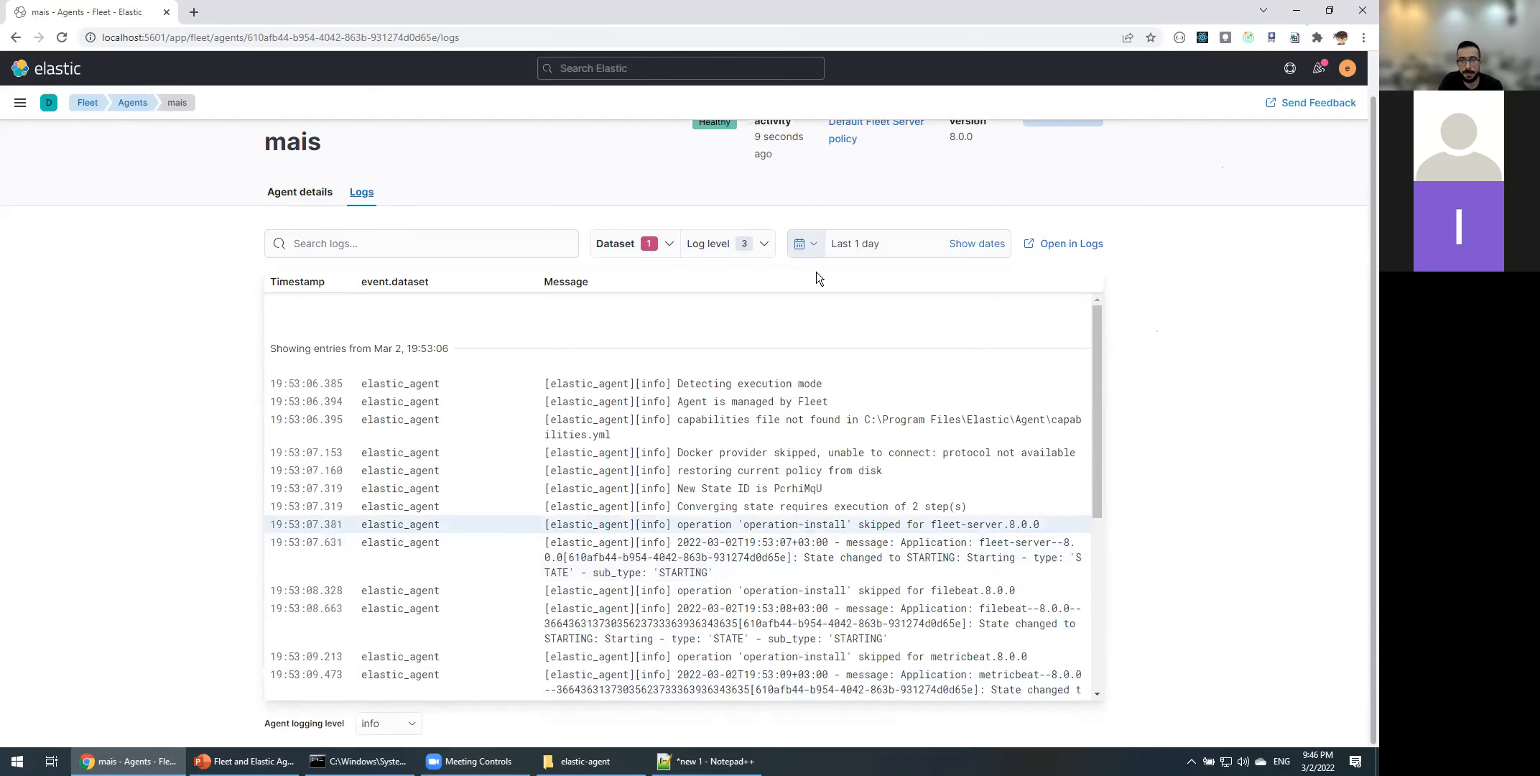
- Return to the list of all agents, filter it by Upgrade available, and clear the filter
left_click(296, 192)
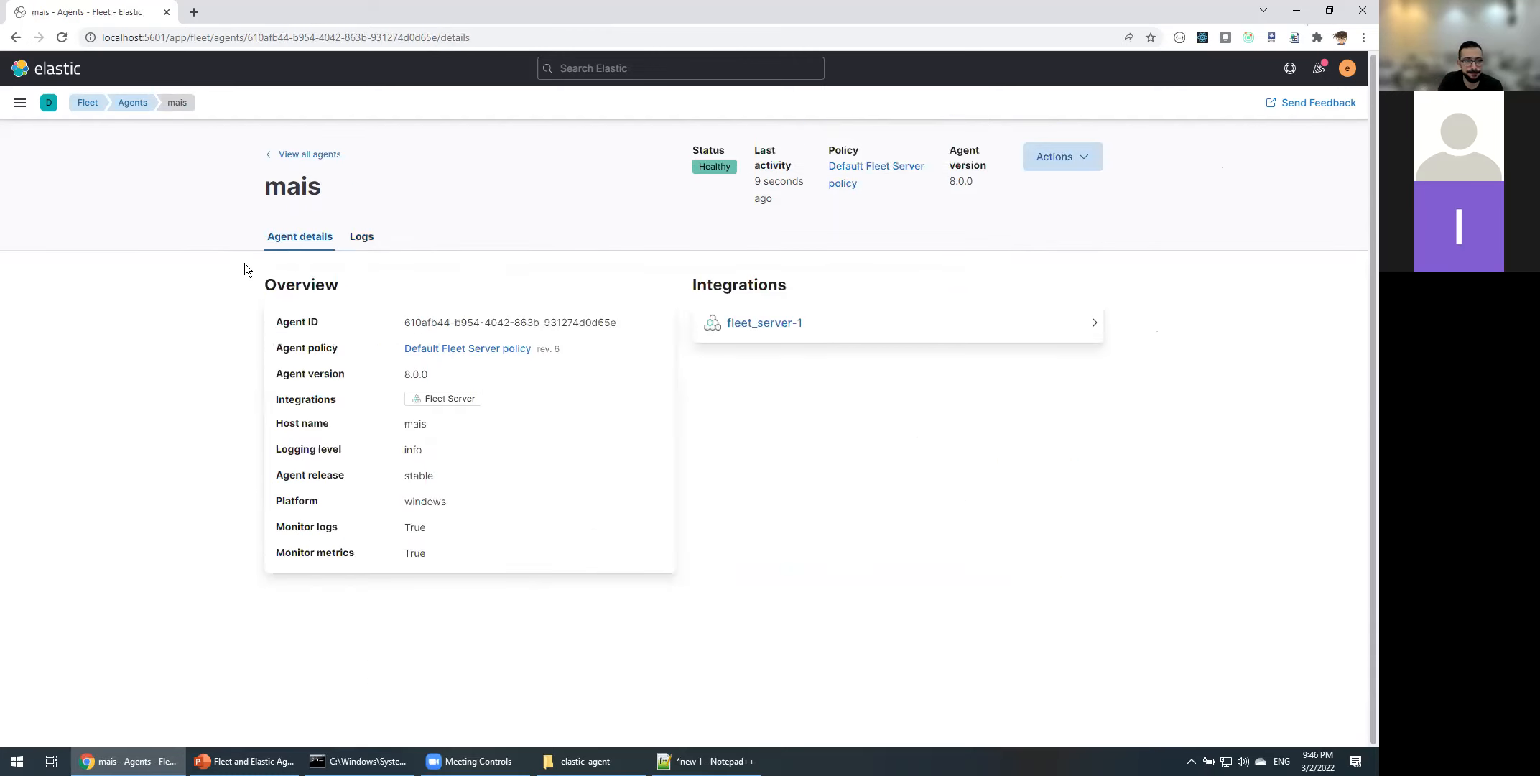
left_click(306, 155)
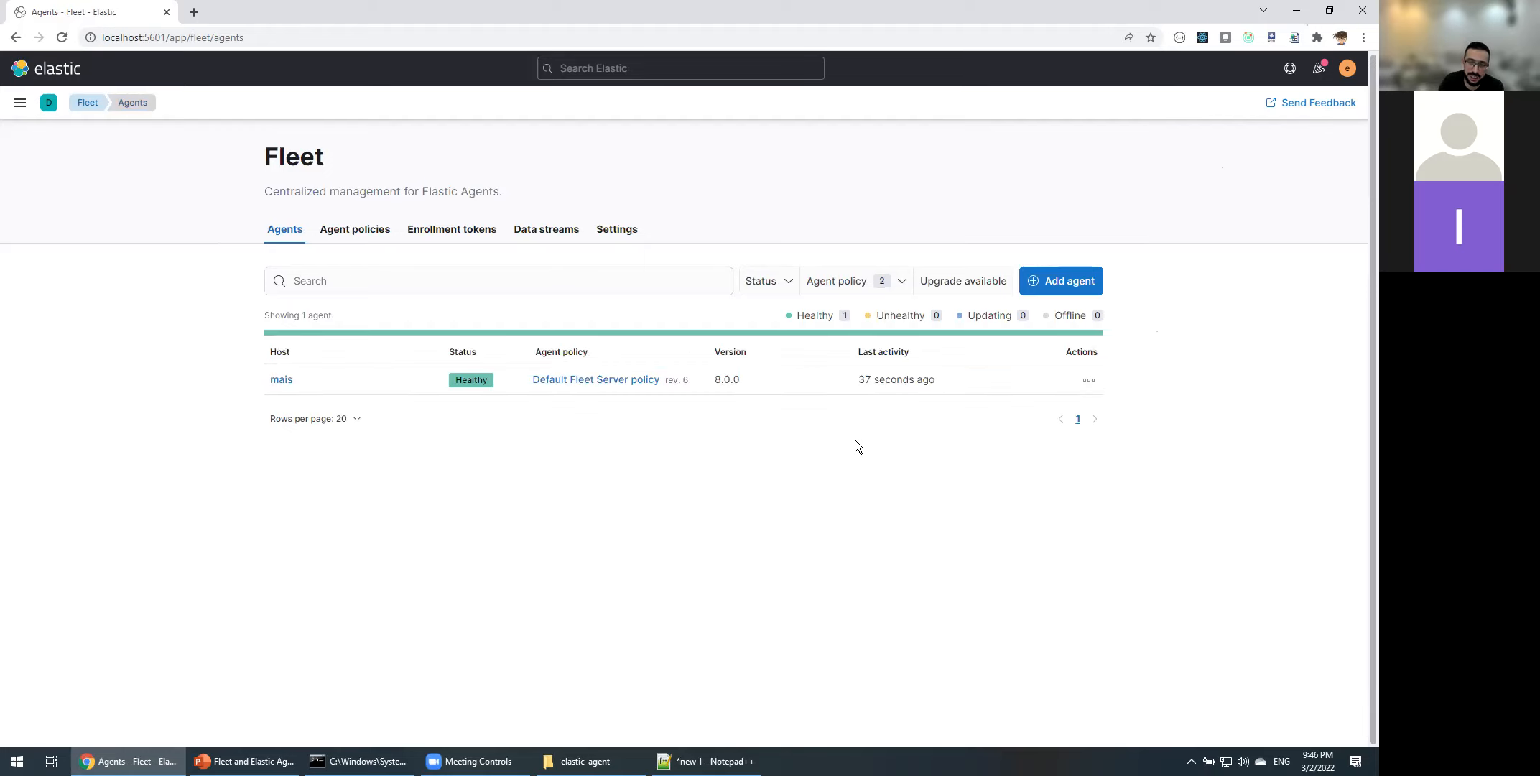
left_click(973, 287)
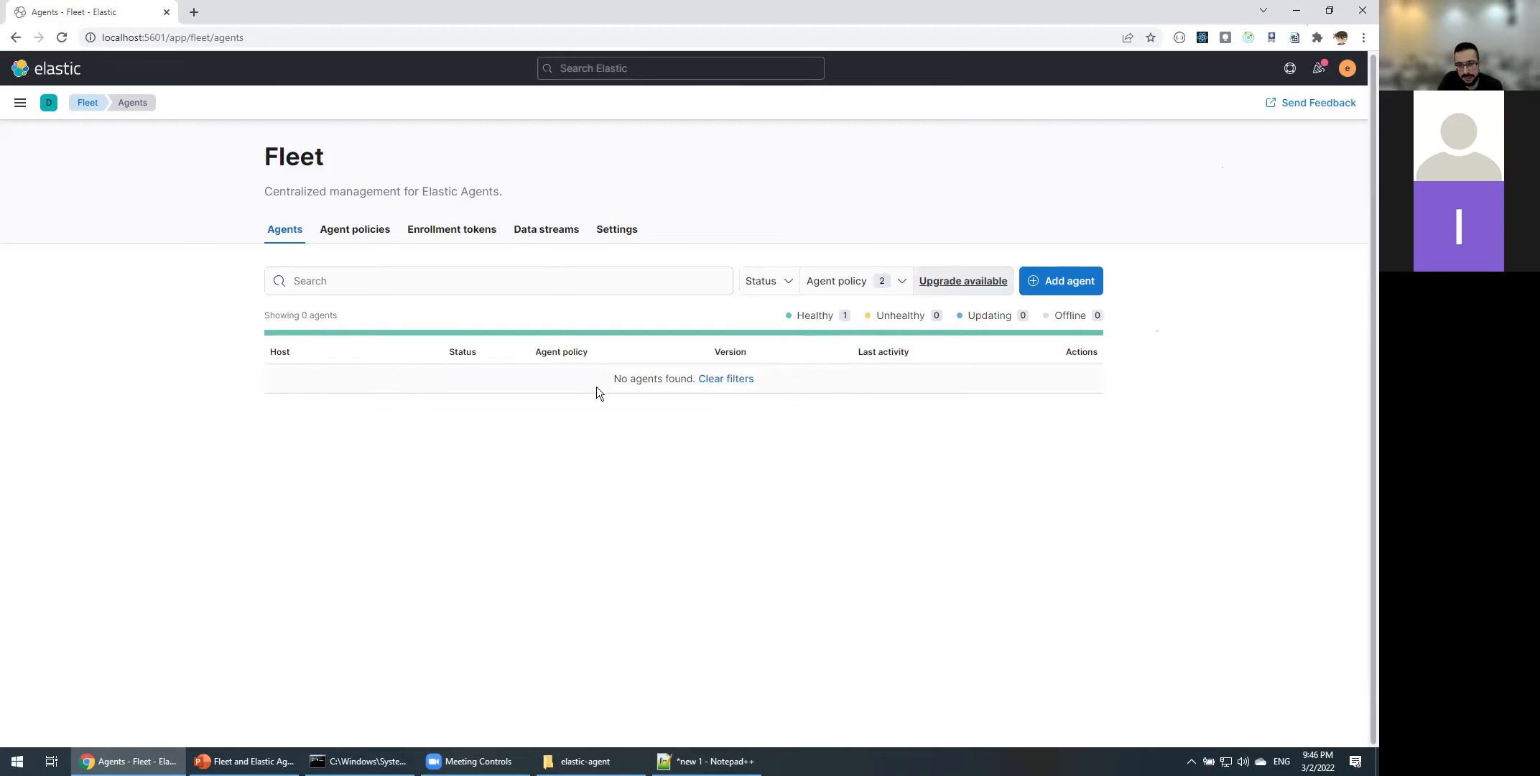
left_click(733, 381)
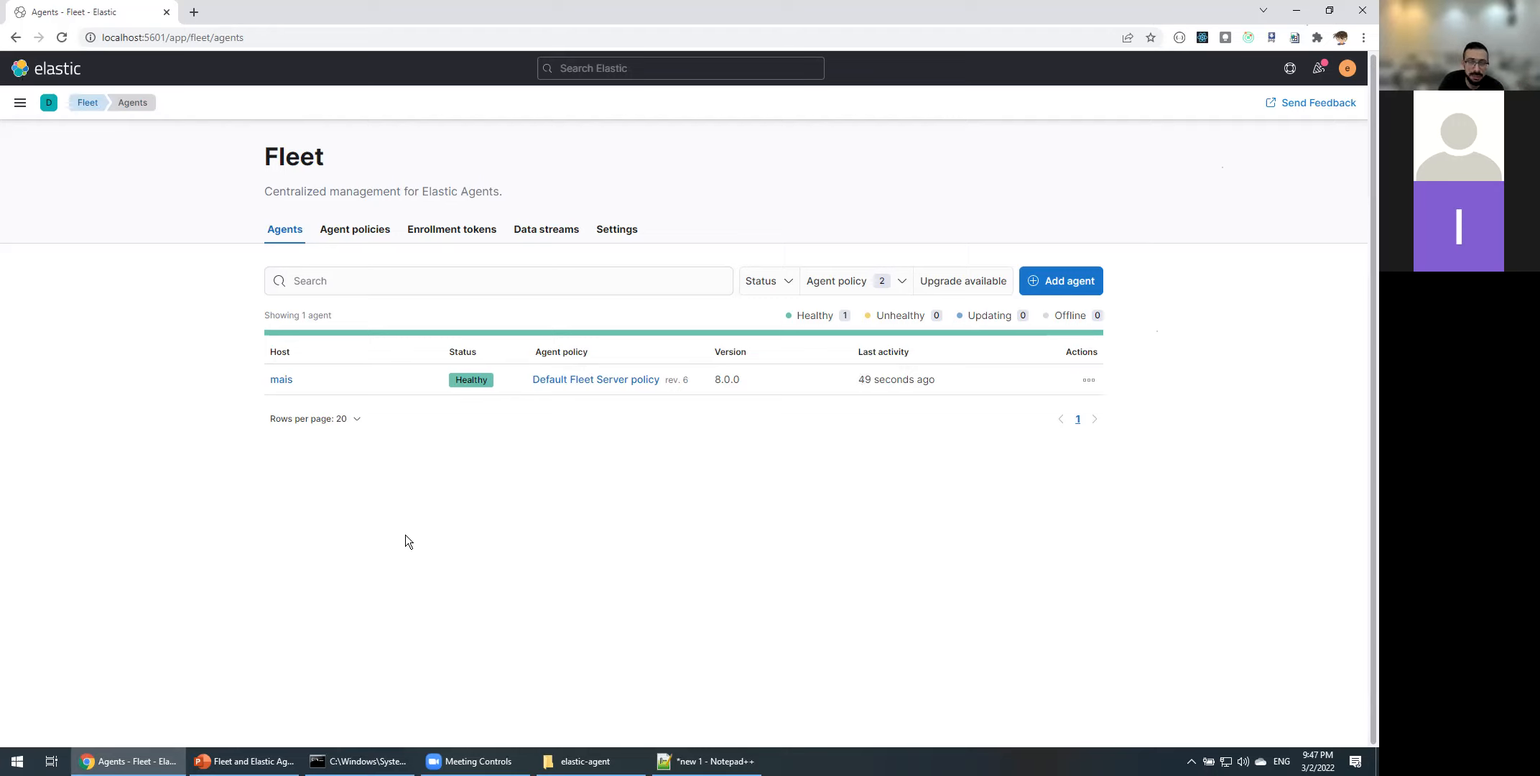
- Browse the integrations catalog and compare the Recommended, Elastic Agent only and Beats only selections, ending with Beats only
left_click(20, 103)
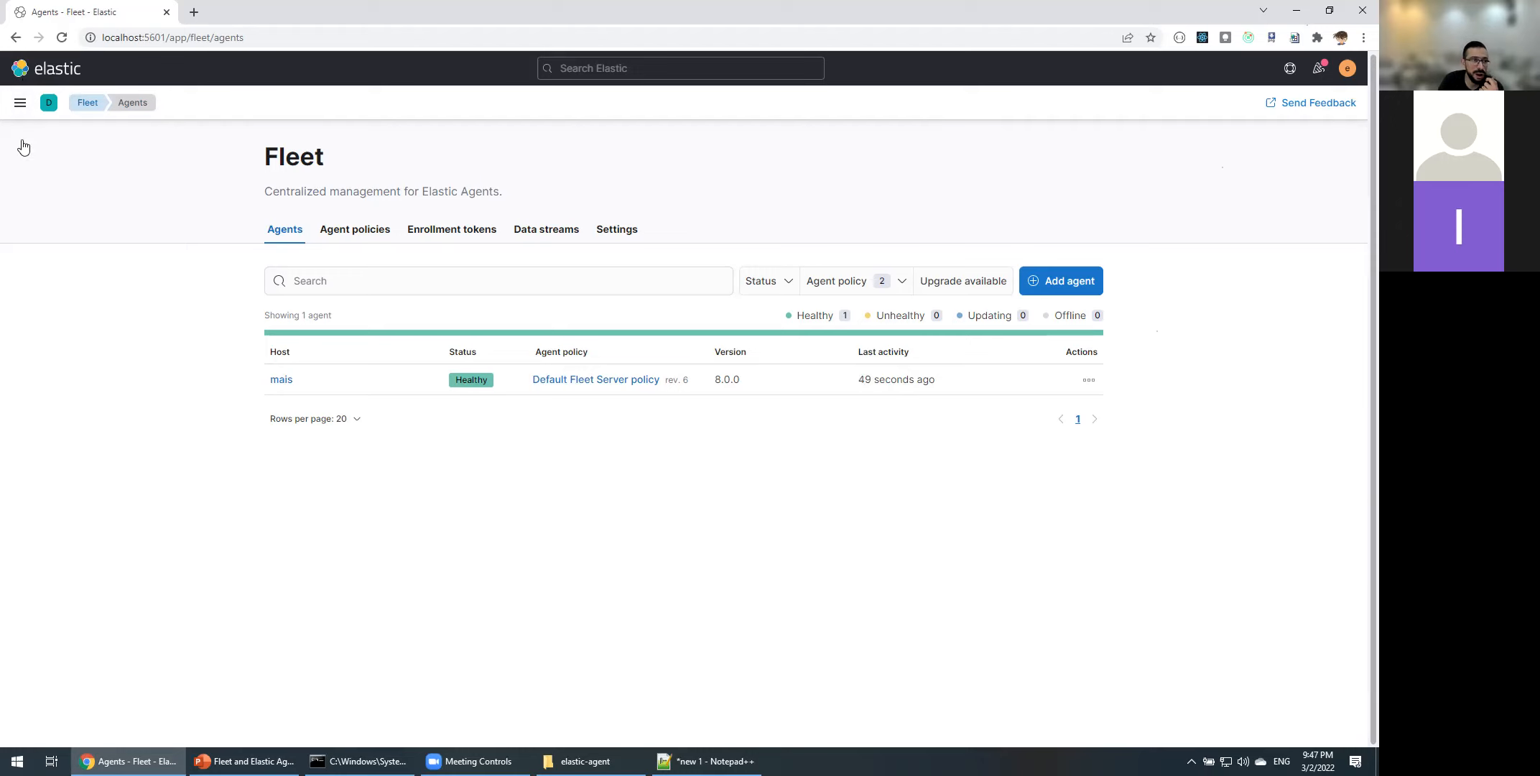
scroll(92, 555, "down", 6)
scroll(92, 556, "down", 2)
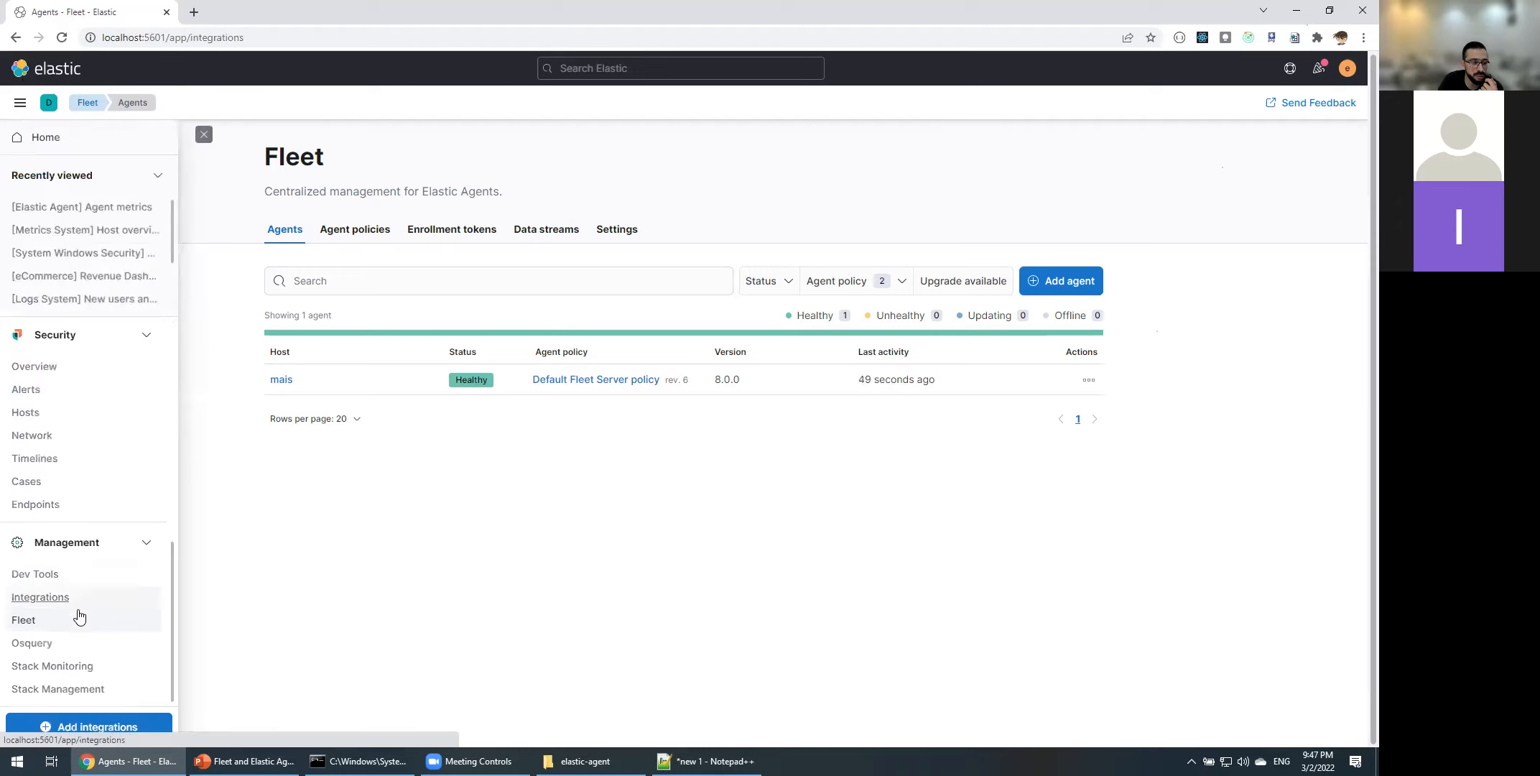
left_click(72, 600)
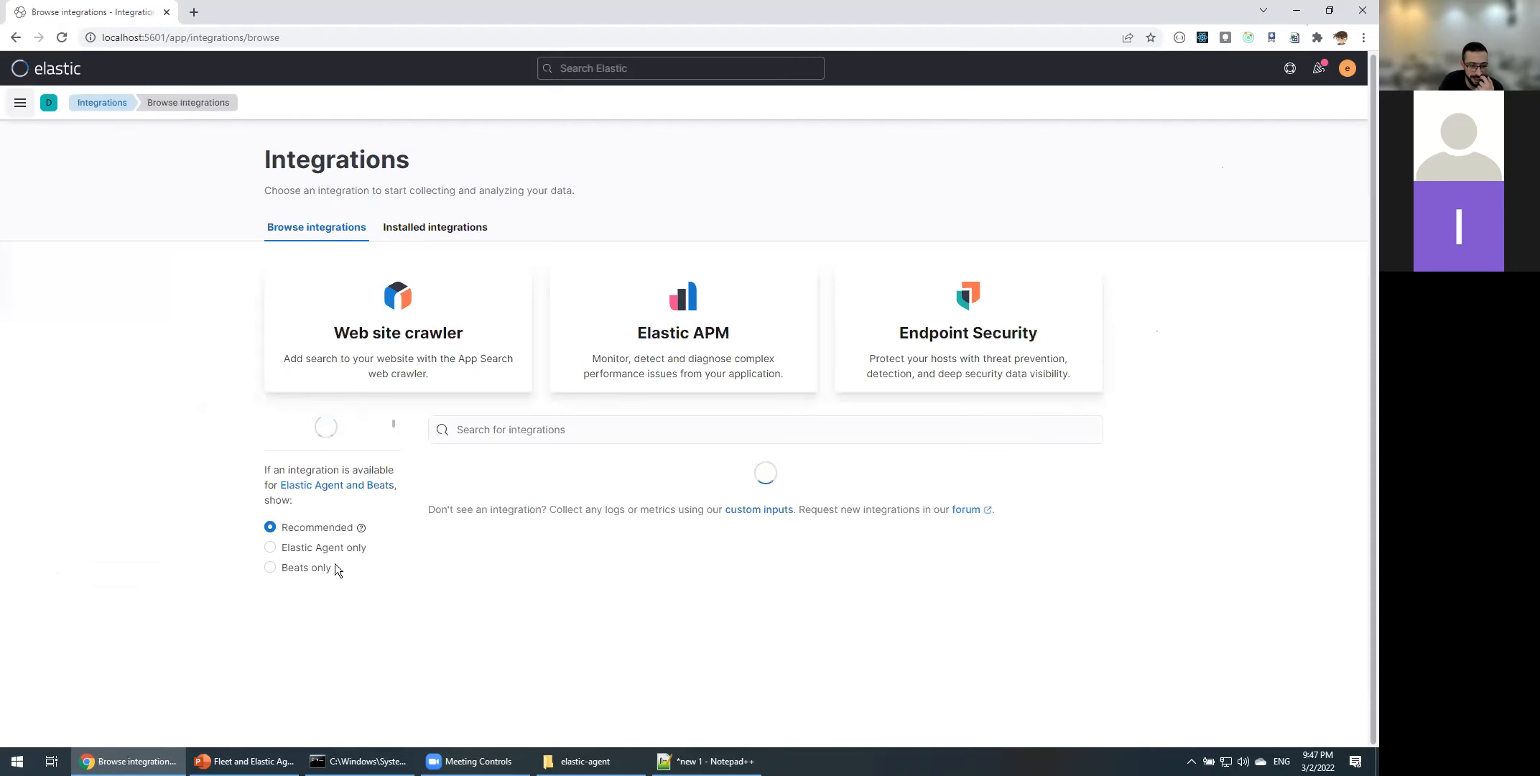
scroll(341, 589, "down", 5)
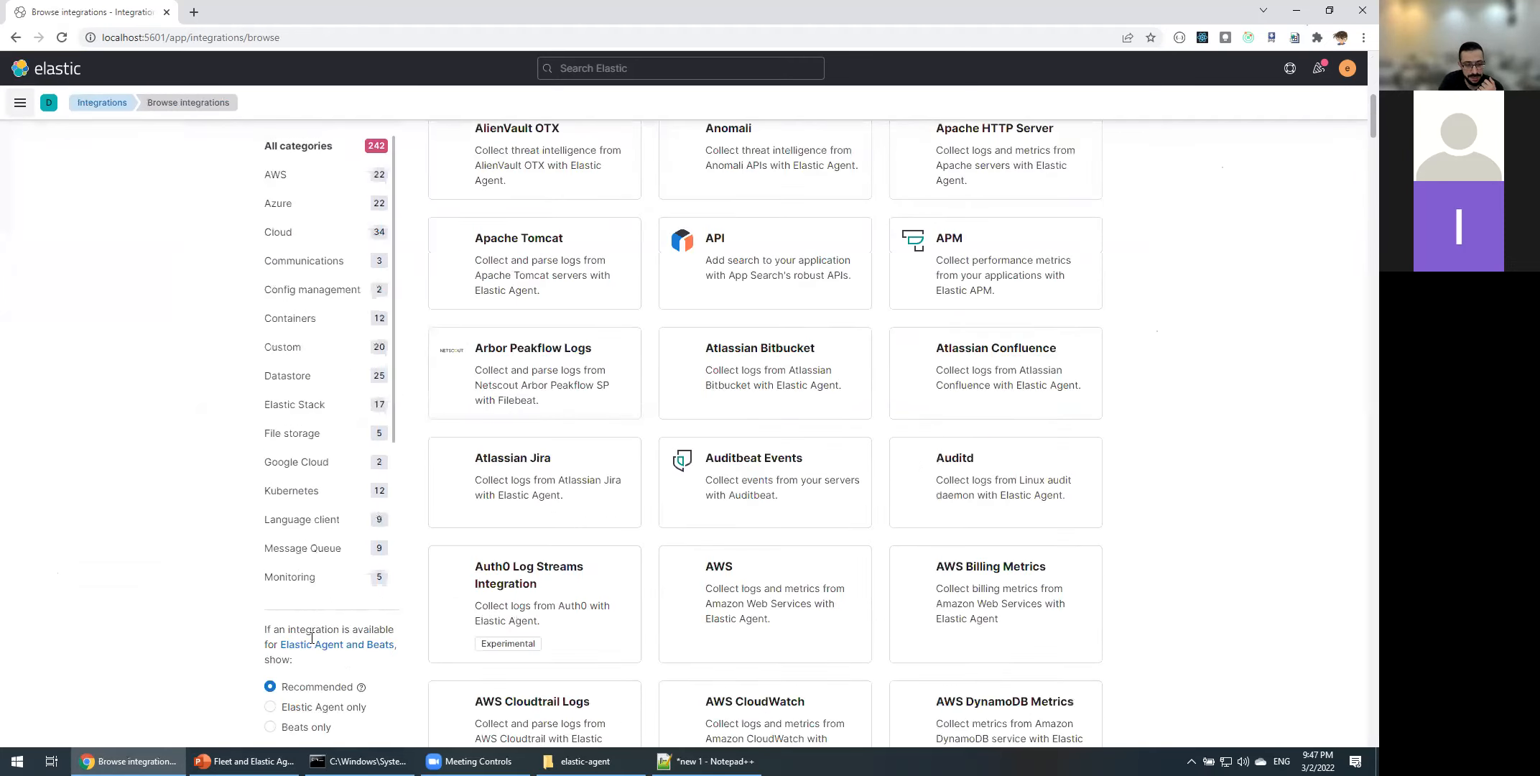
left_click(271, 707)
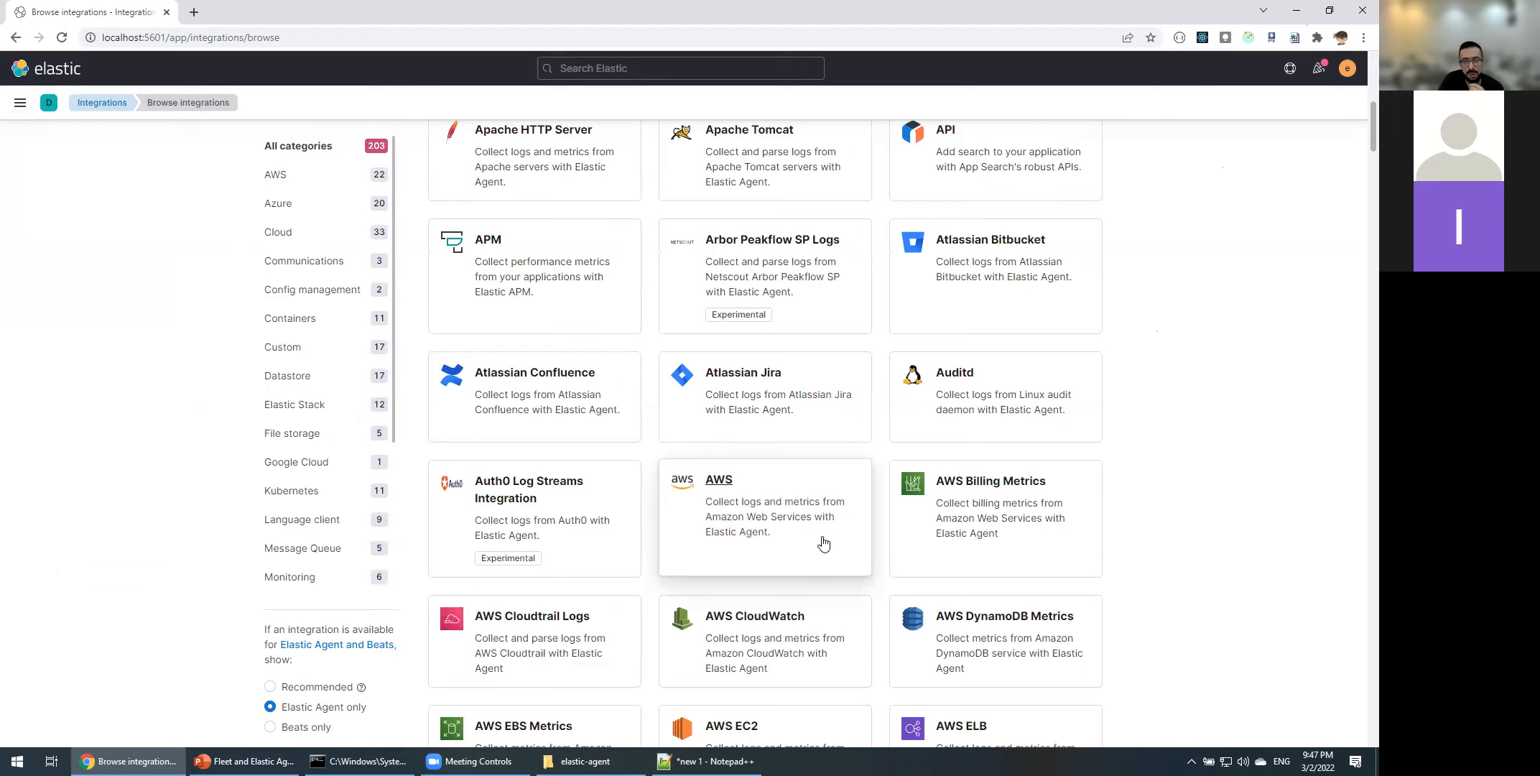
left_click(318, 693)
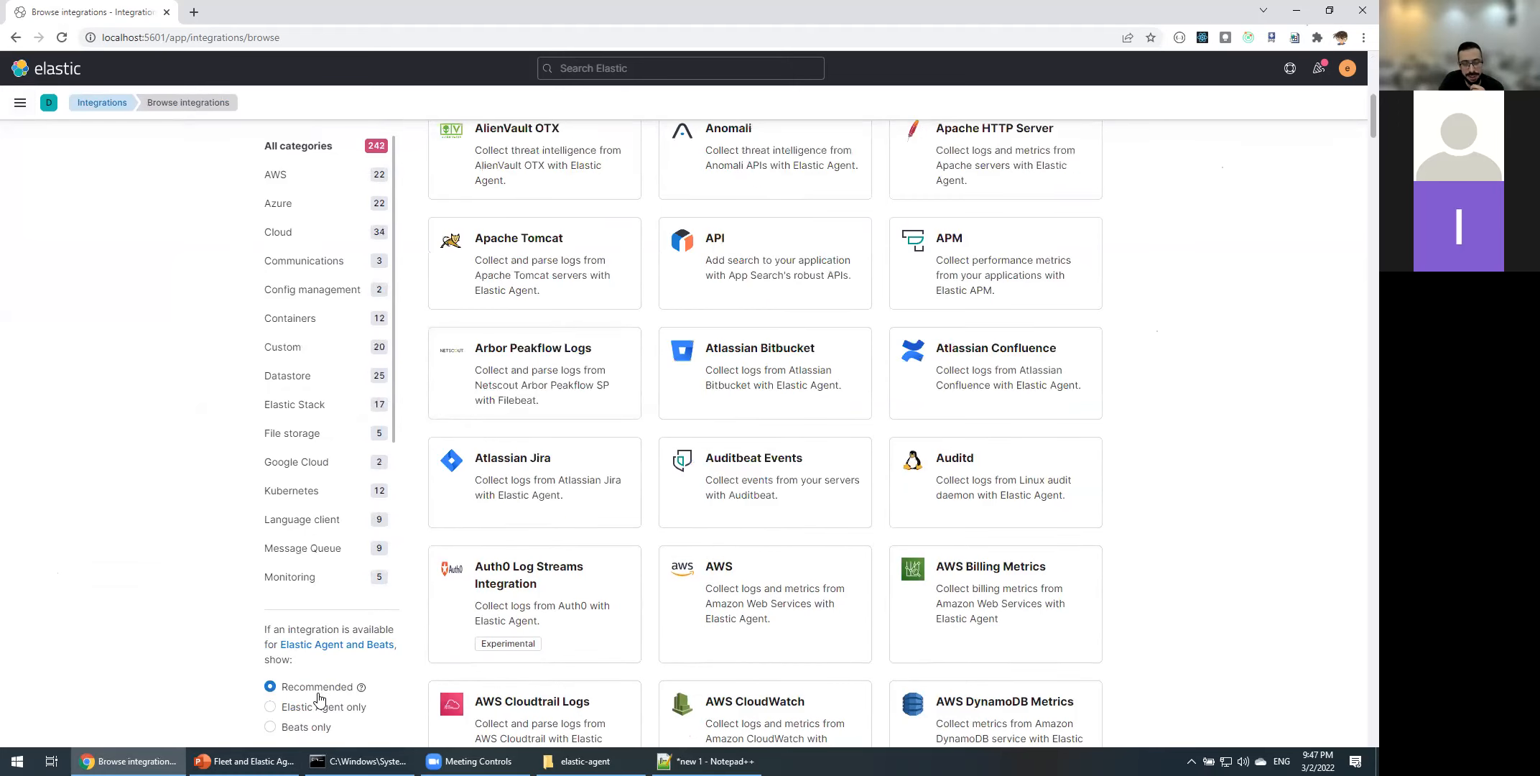
left_click(287, 729)
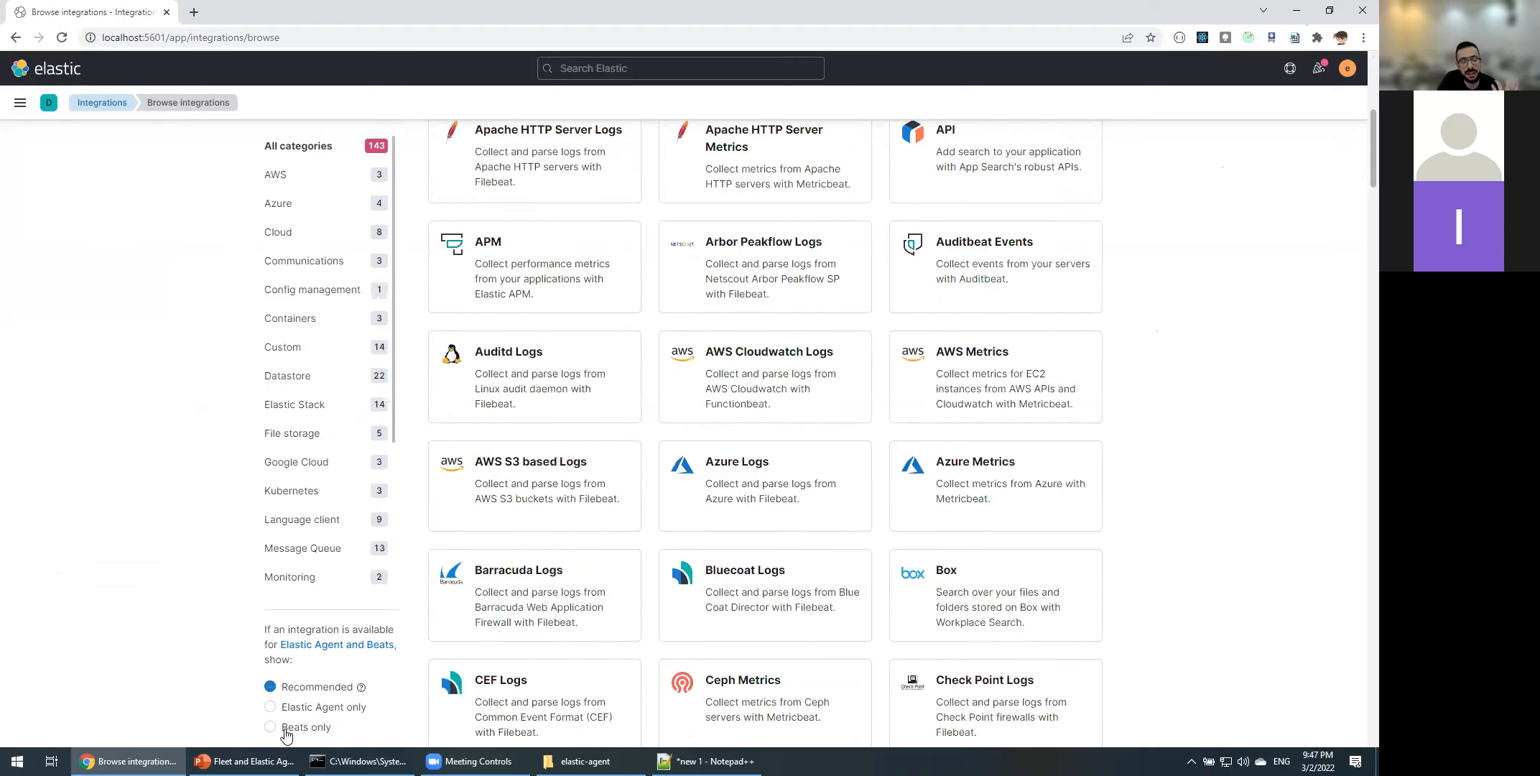
- Search the Beats integrations for IIS and open the IIS Logs integration
scroll(706, 530, "up", 5)
left_click(597, 431)
type("IIS")
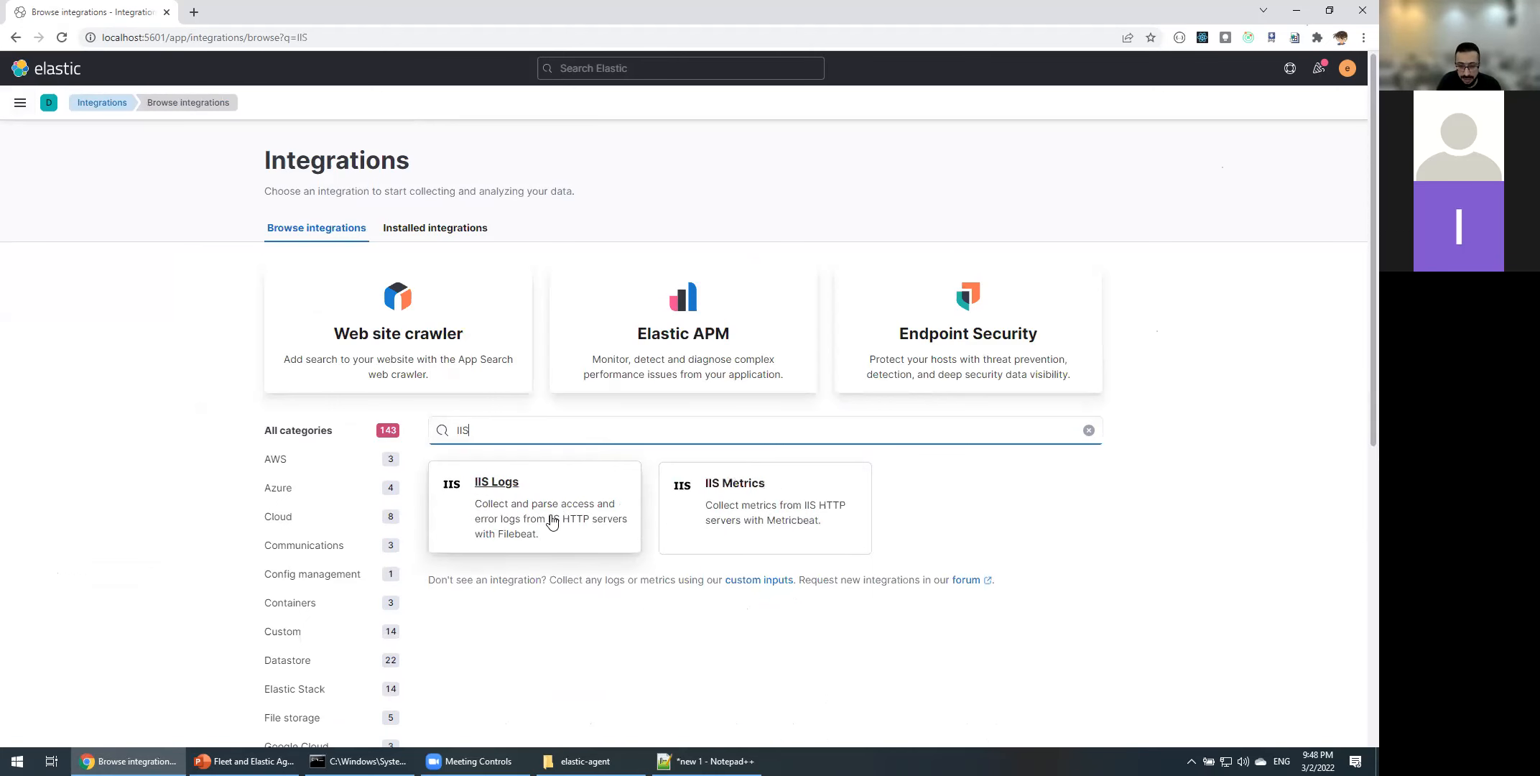
left_click(555, 516)
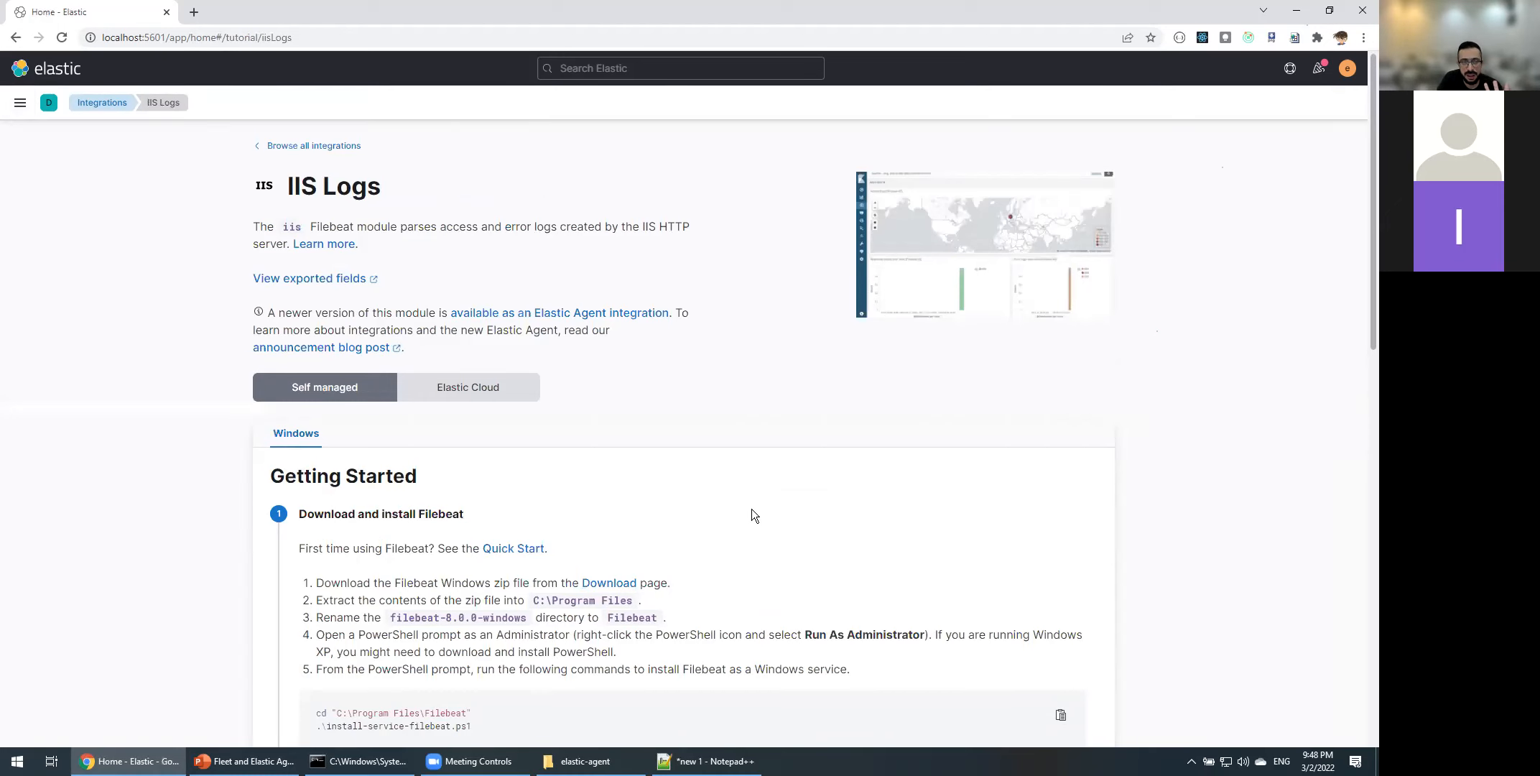
- Review the self-managed Getting Started instructions for IIS Logs, from installing Filebeat to checking the module status
scroll(752, 510, "down", 3)
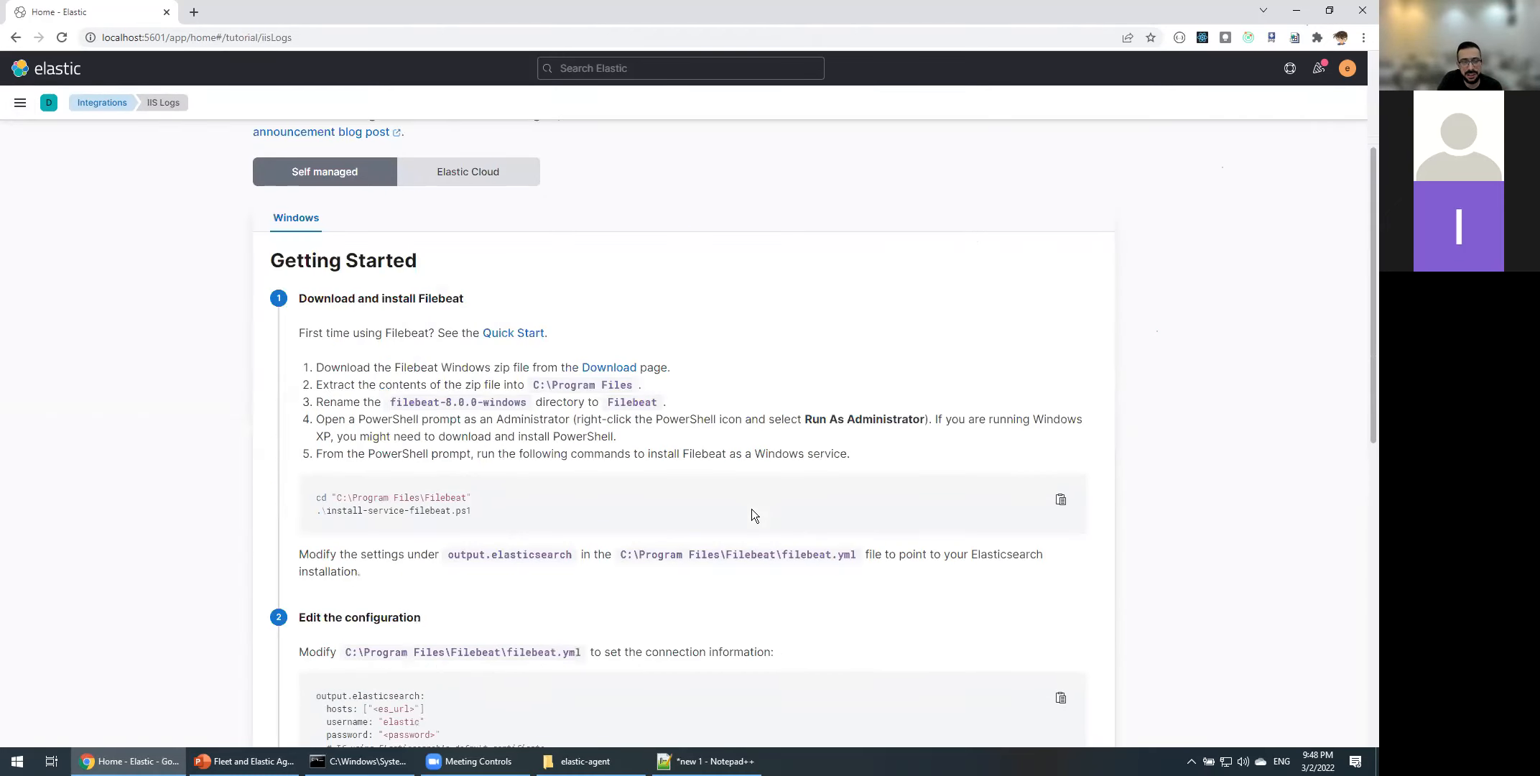
scroll(515, 454, "down", 2)
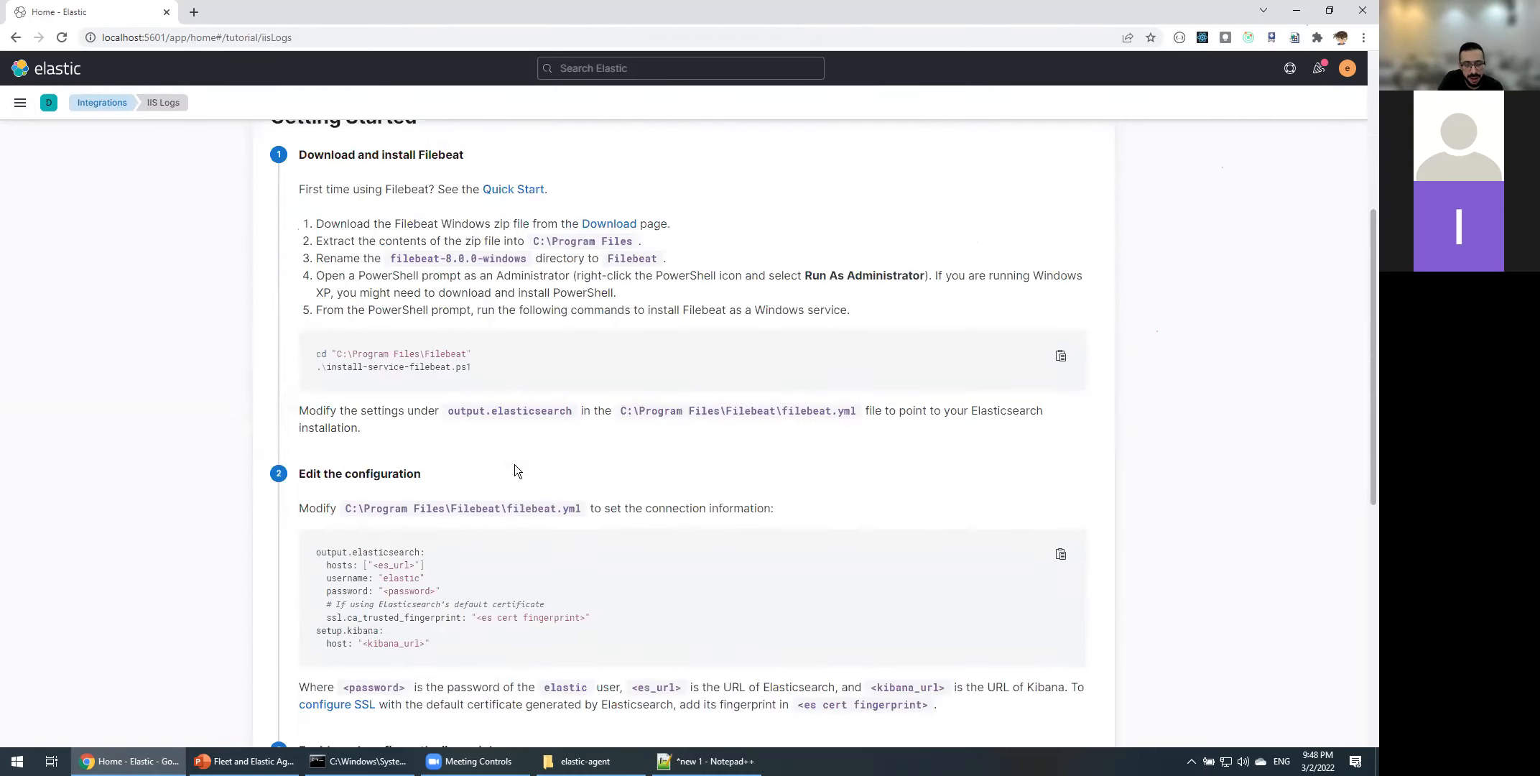
scroll(516, 471, "down", 4)
scroll(514, 470, "down", 3)
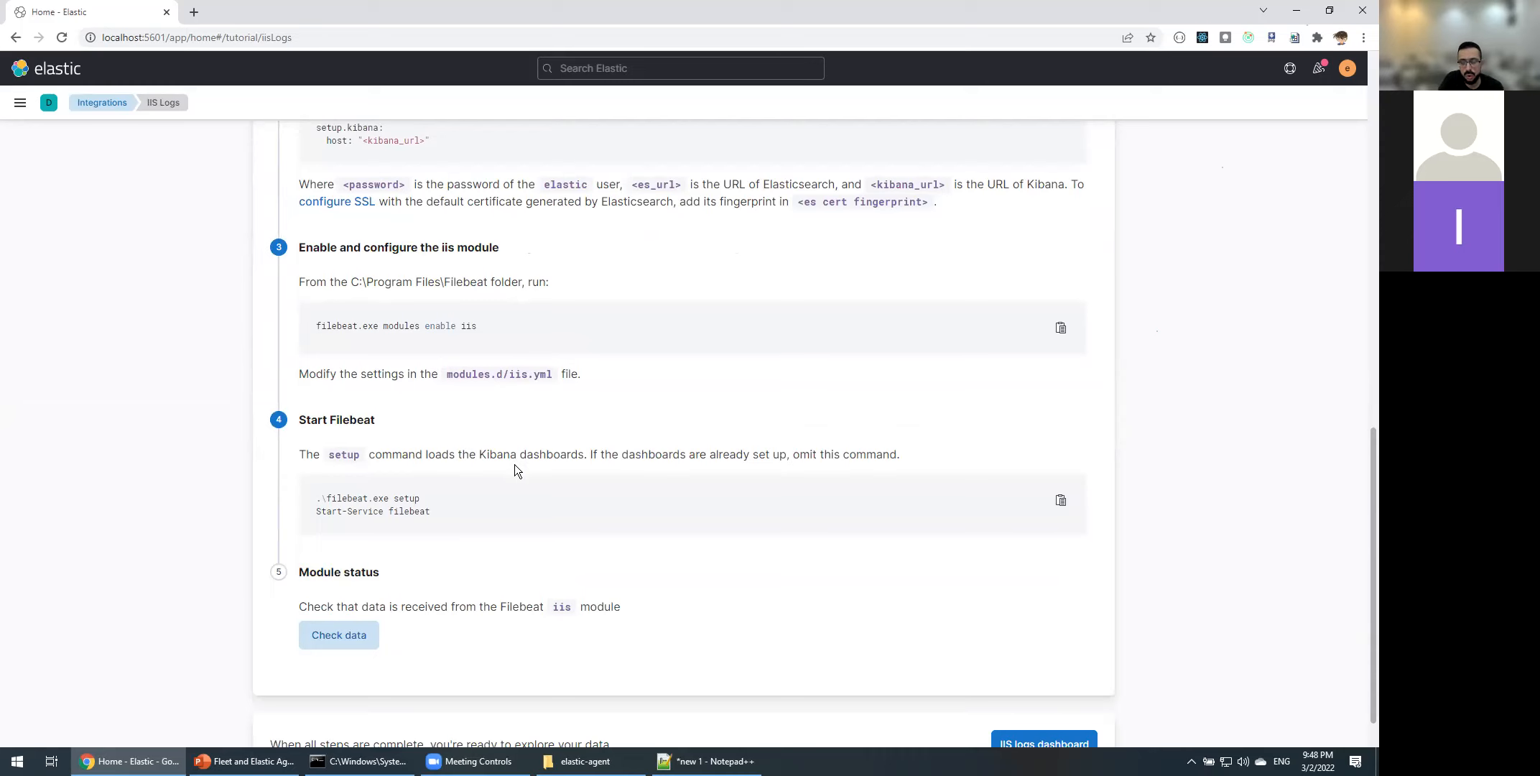
scroll(514, 468, "down", 1)
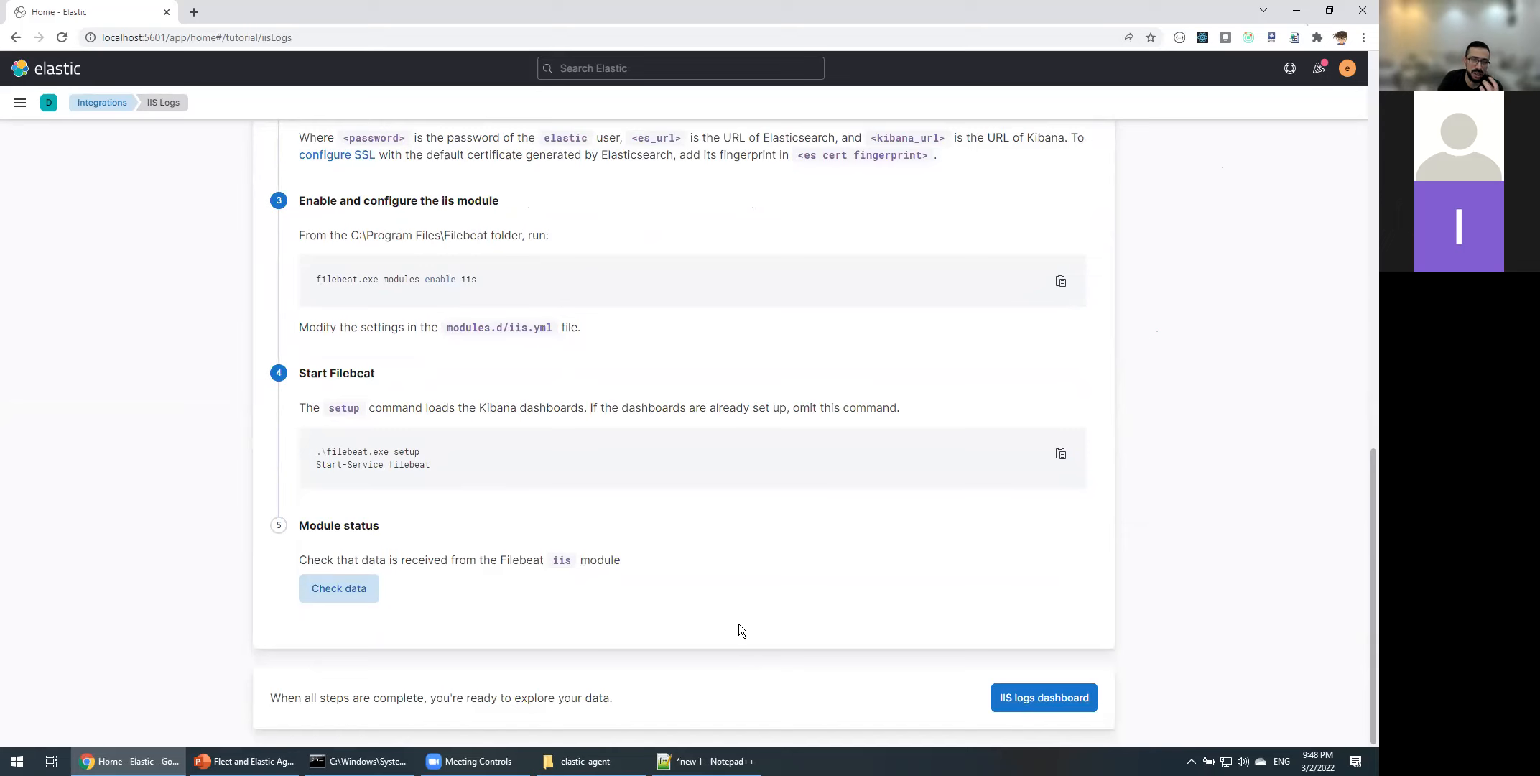
scroll(738, 630, "up", 15)
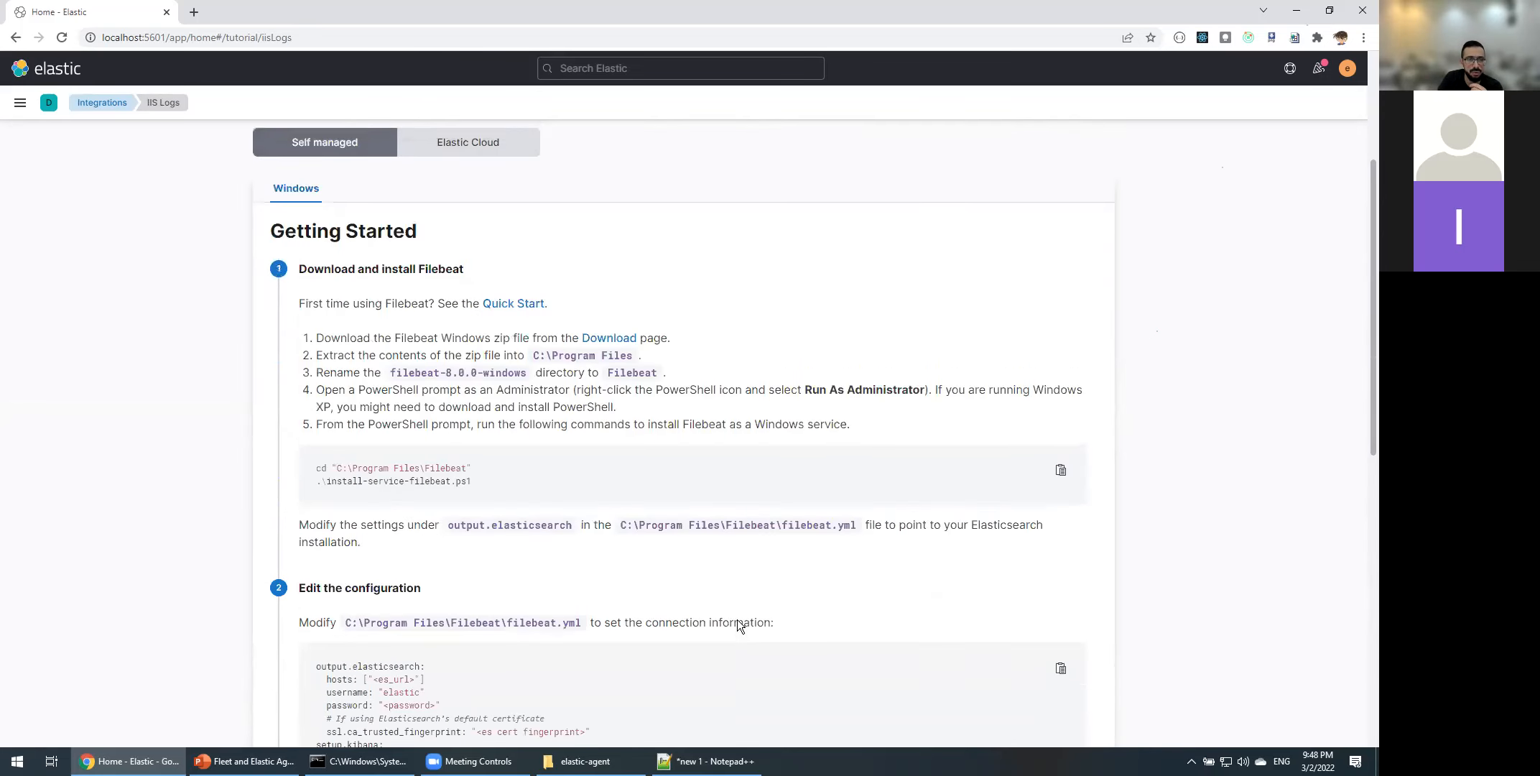
scroll(738, 626, "up", 4)
- Show the Elastic Cloud instructions for IIS Logs and return to browsing all integrations
left_click(480, 393)
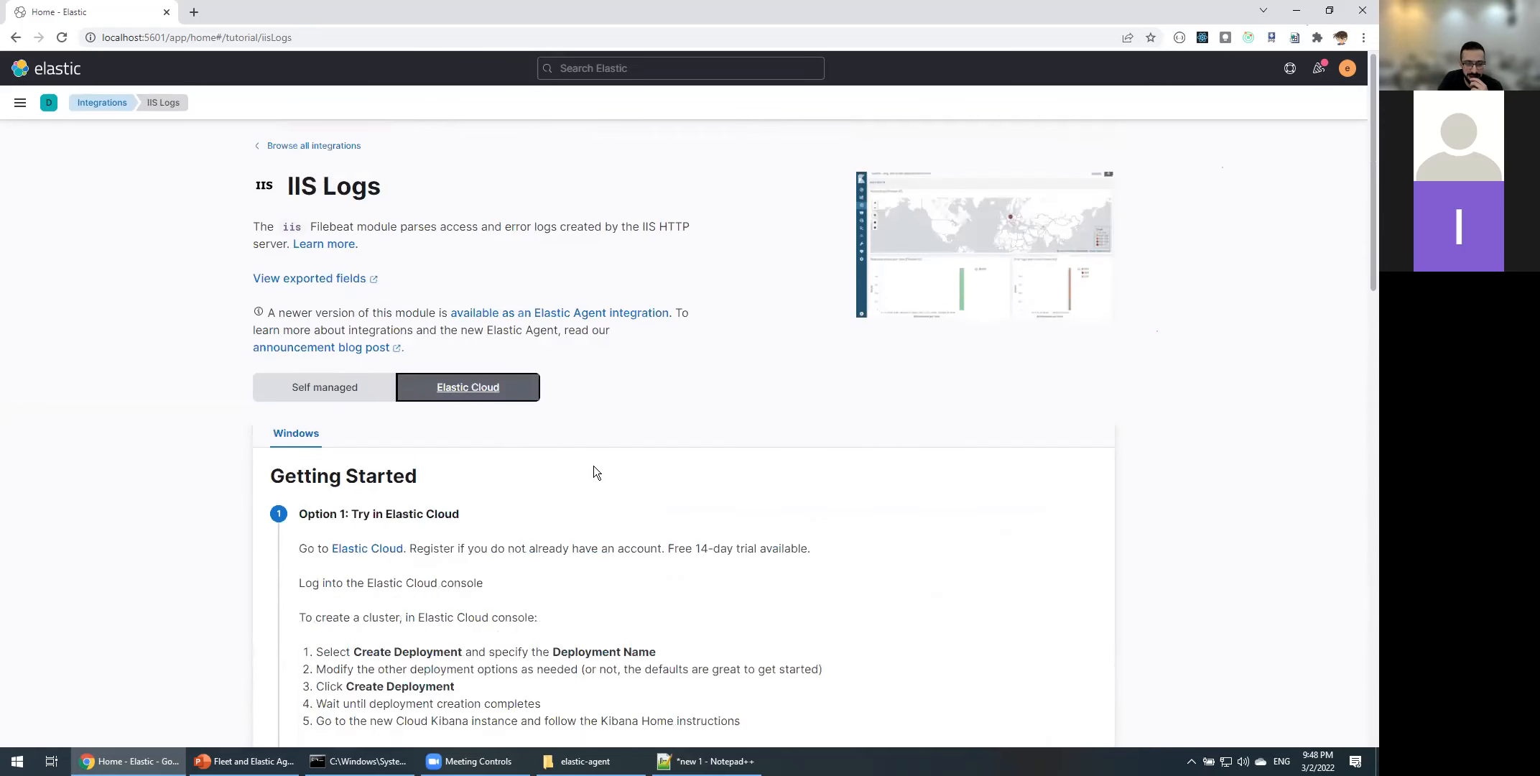
left_click(306, 147)
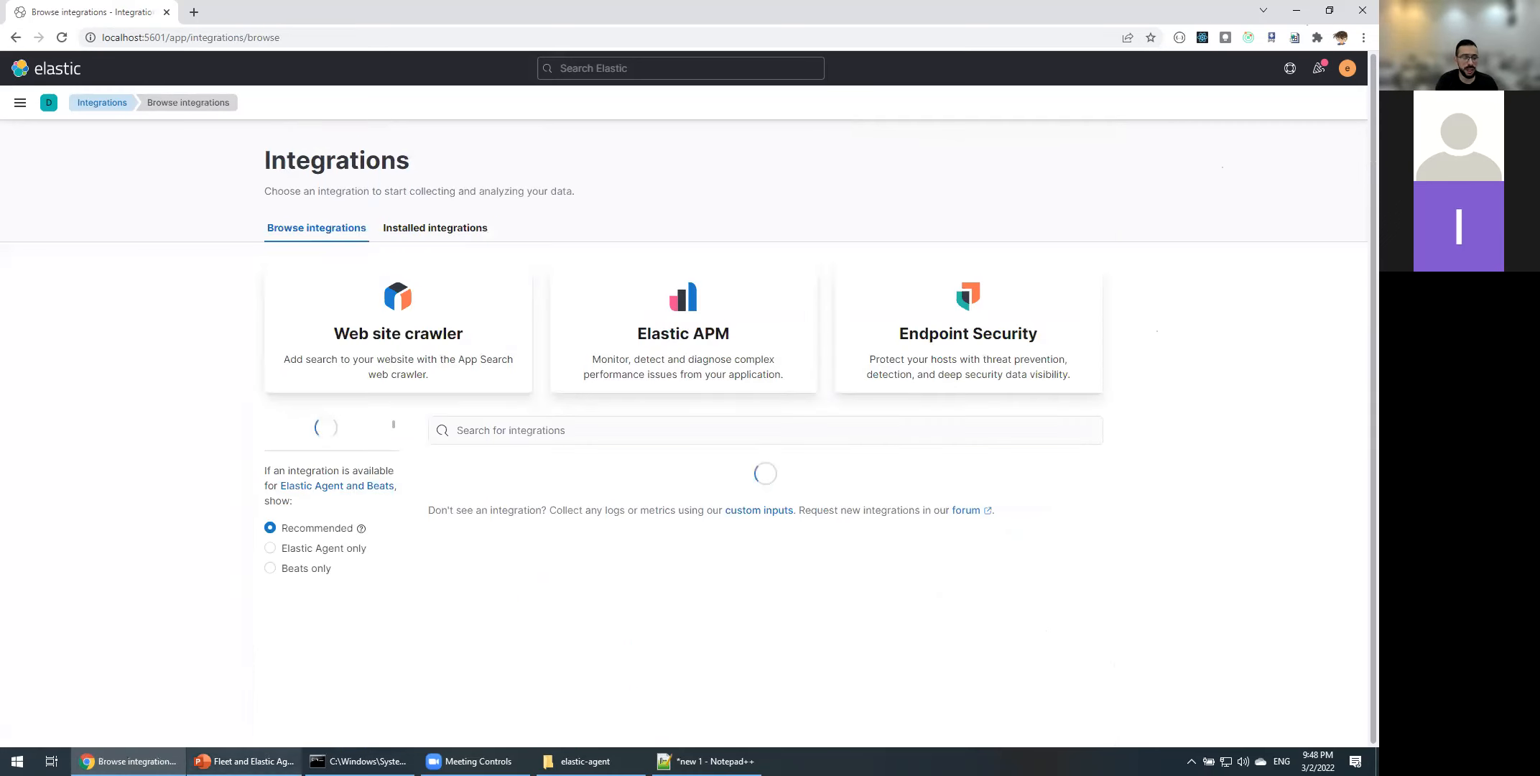
- Switch to the Fleet and Elastic Agent presentation in PowerPoint, start the slide show, and go back two slides from Q & A
key("alt+Tab")
left_click(1219, 739)
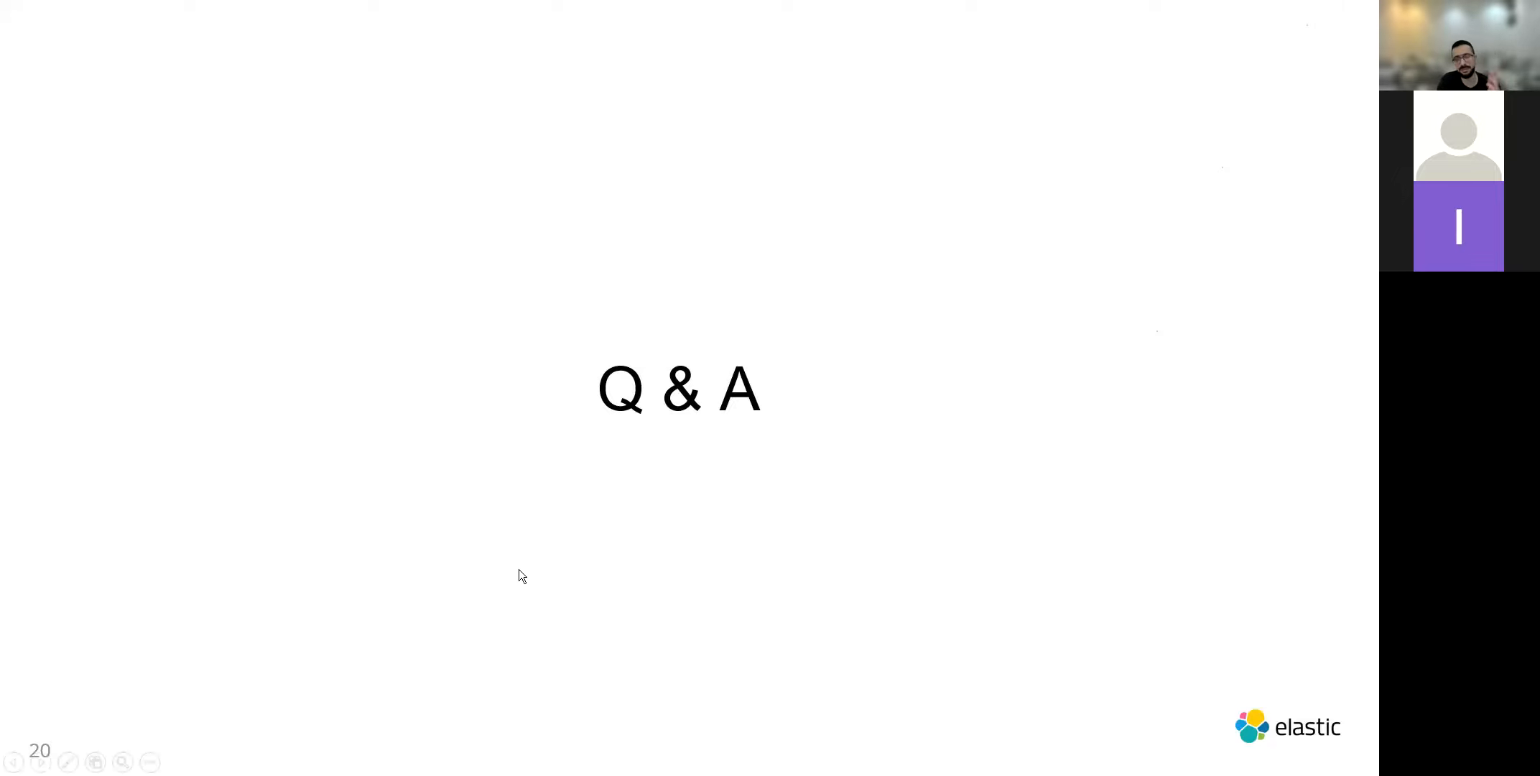
key("Left")
key("Left")
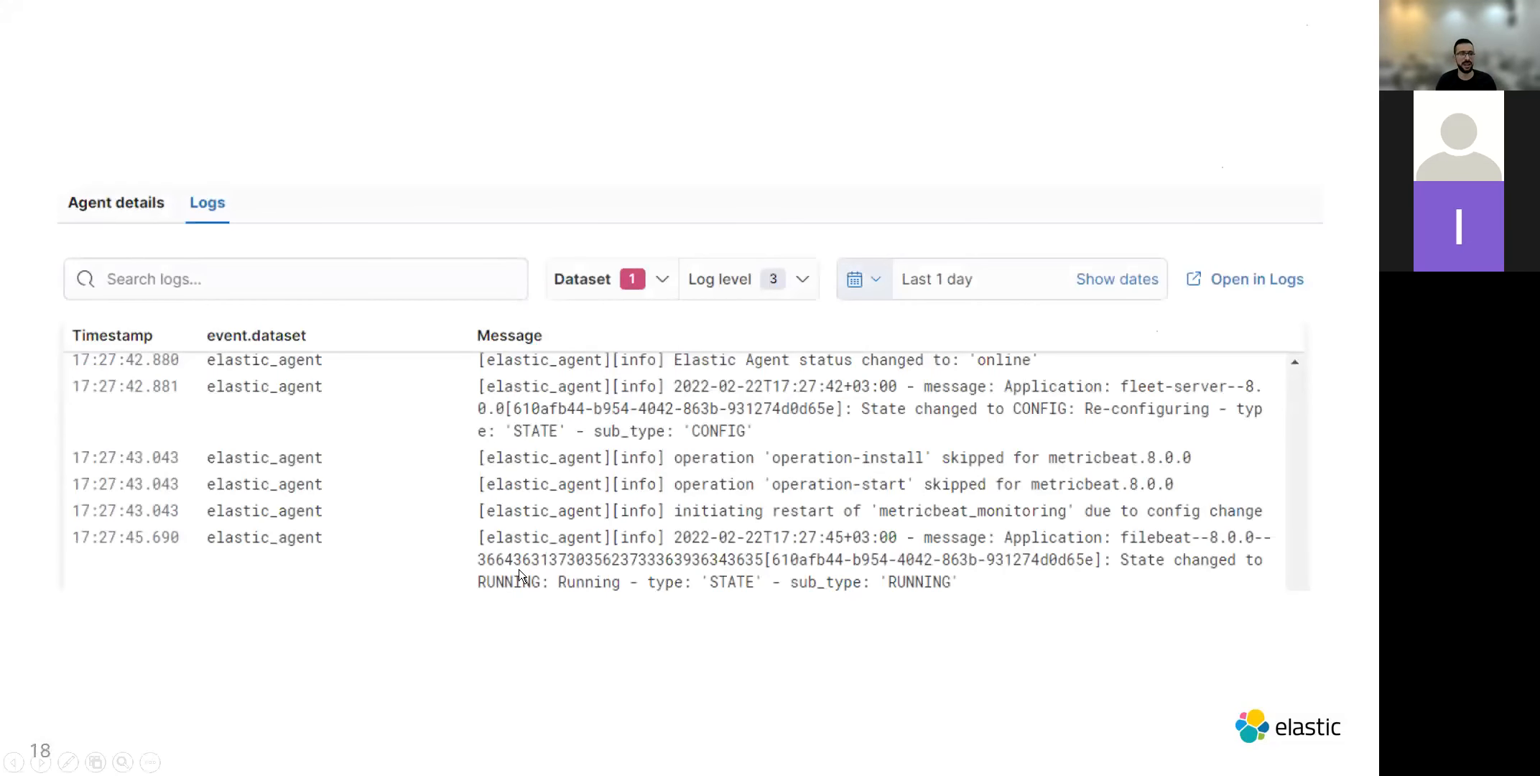
- Exit the slide show, select the title slide, and restart the slide show from it
key("Escape")
left_click_drag(207, 587, 230, 100)
scroll(111, 176, "up", 1)
left_click(110, 176)
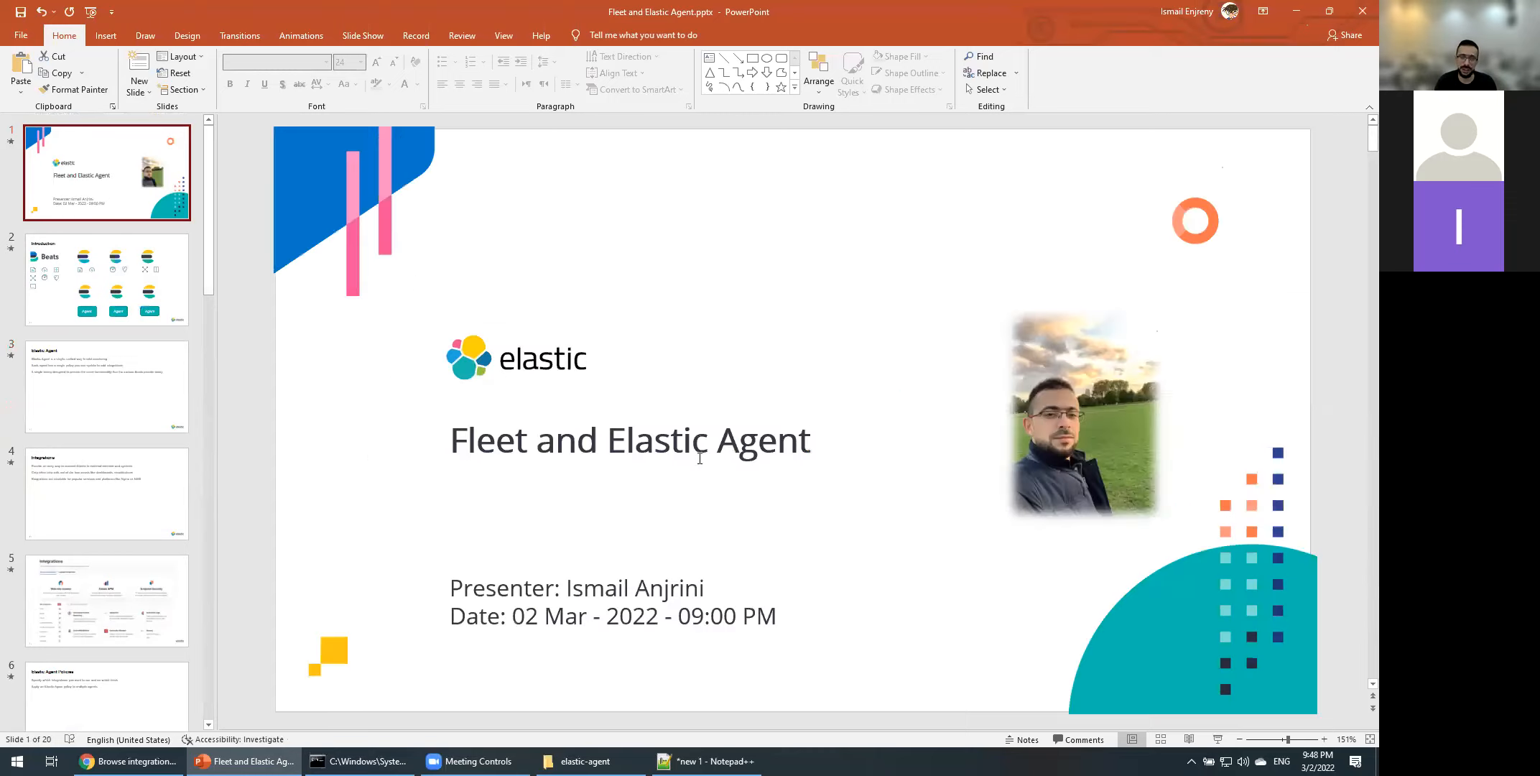
left_click(1218, 739)
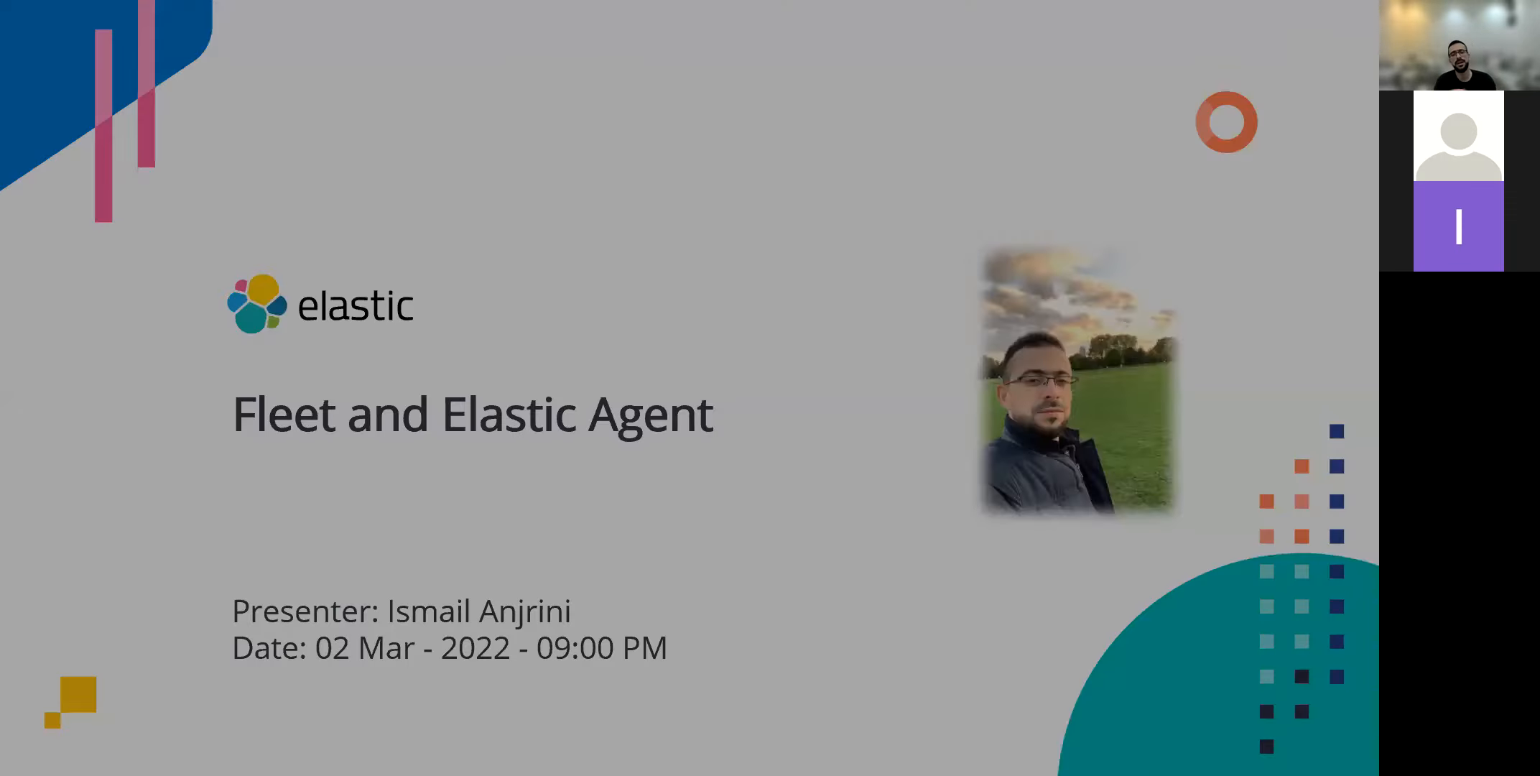